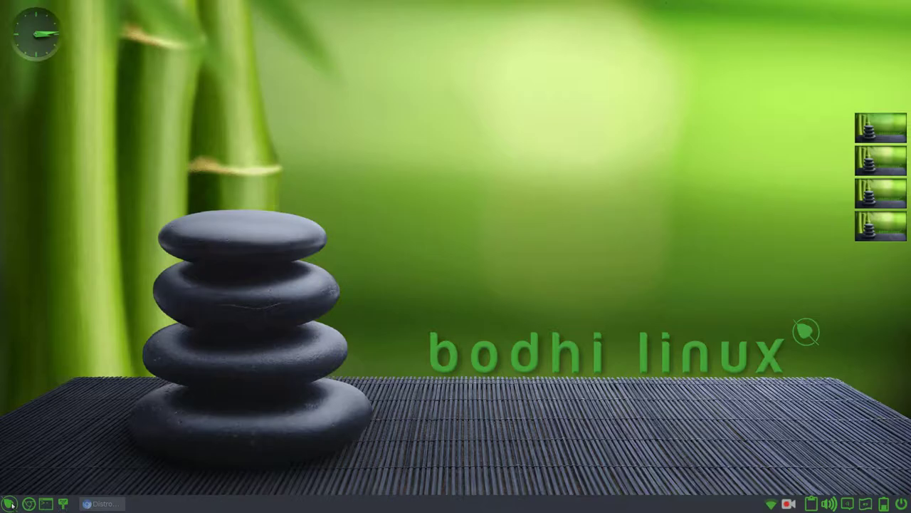
Examine the installed applications in the Preferencias, Sonido y vídeo, Herramientas del sistema, Gráficos and Internet categories.
left_click(10, 504)
mouse_move(62, 404)
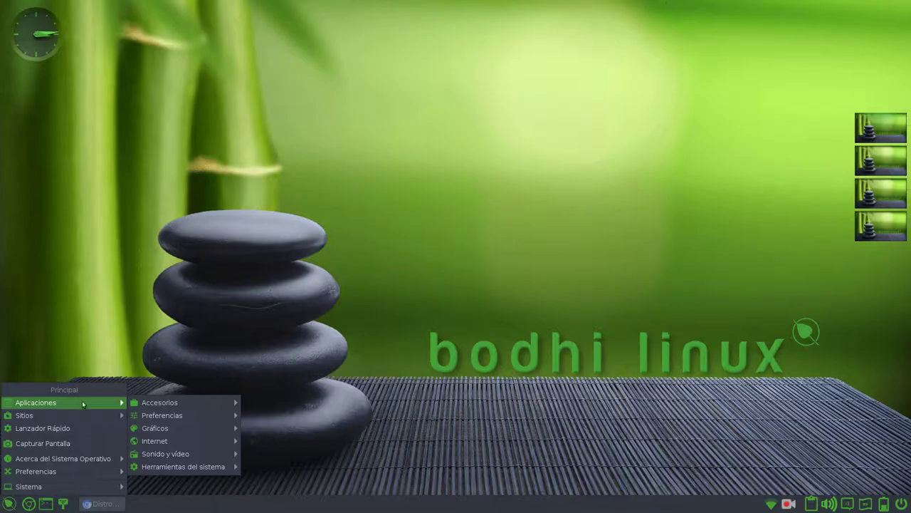
mouse_move(142, 402)
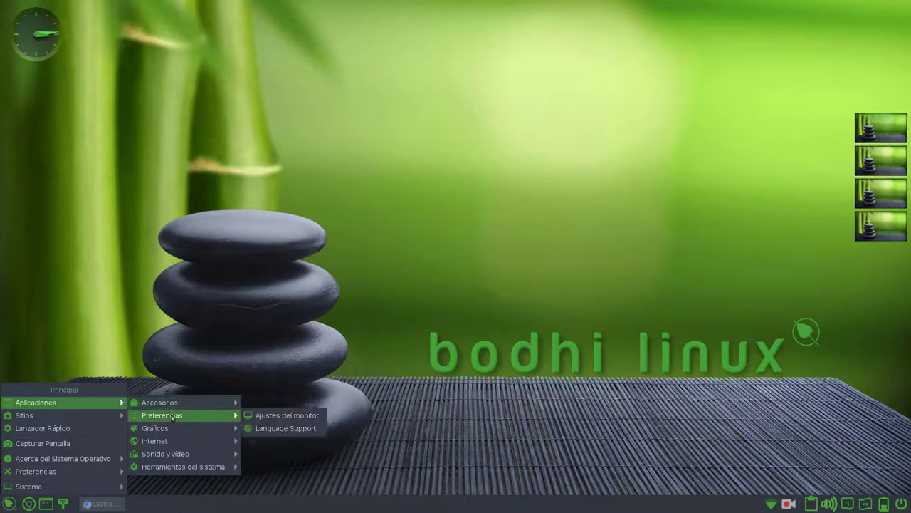
mouse_move(171, 455)
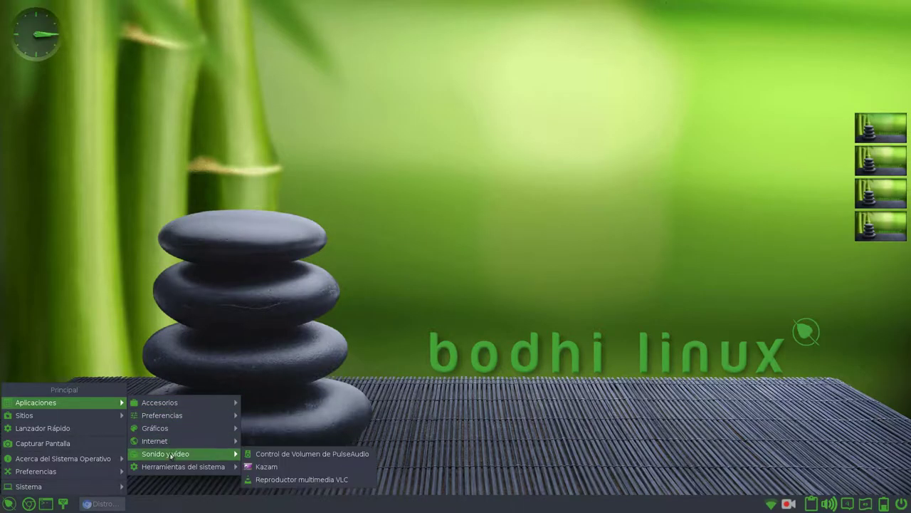
mouse_move(216, 468)
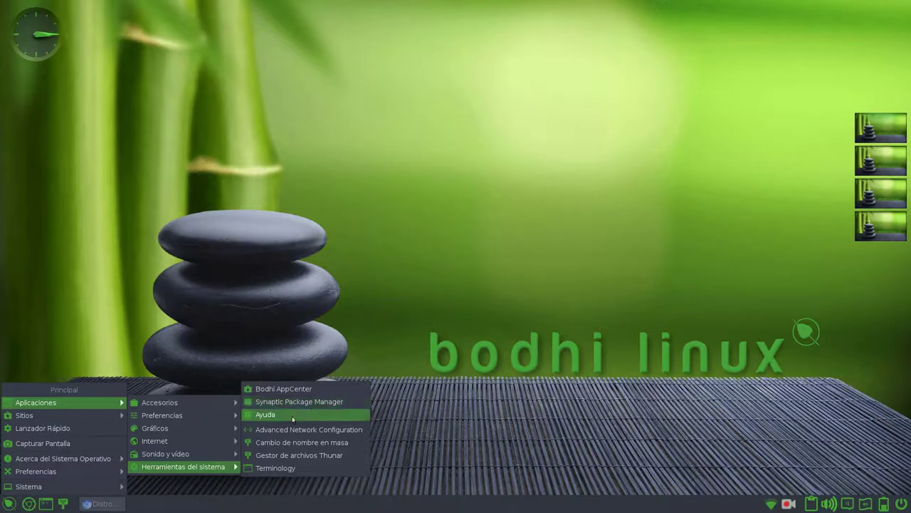
mouse_move(151, 413)
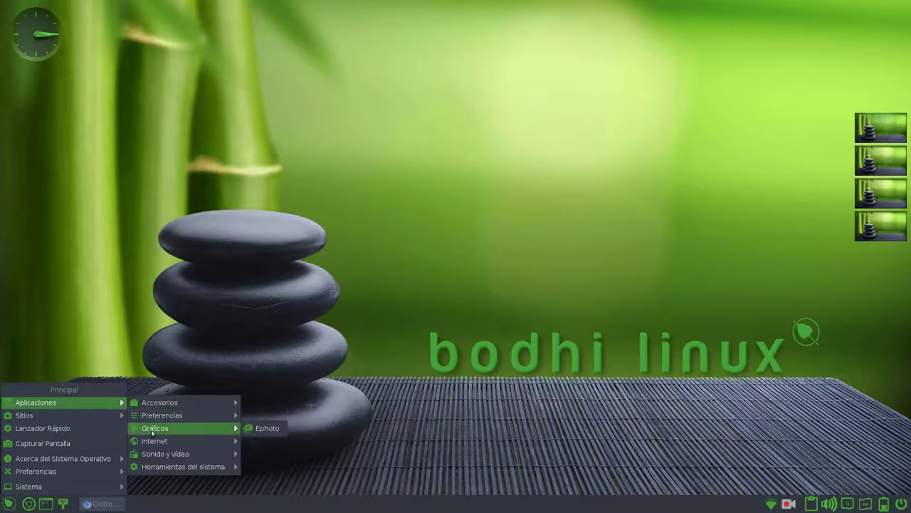
mouse_move(156, 441)
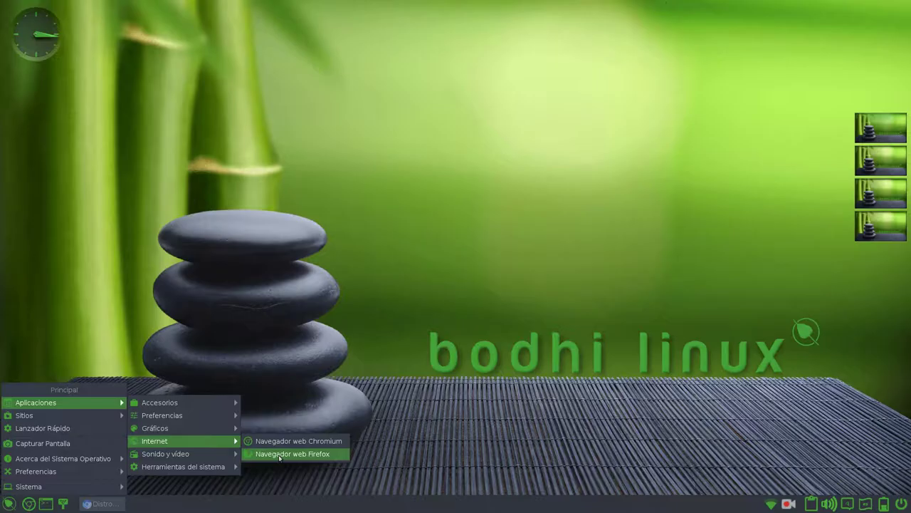
mouse_move(210, 418)
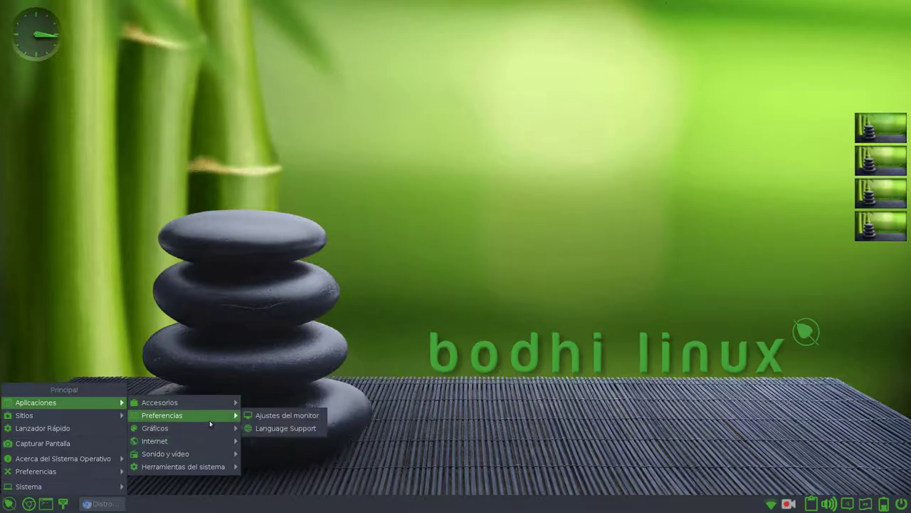
Open the Bodhi AppCenter and look through its Web Browsers category.
mouse_move(185, 466)
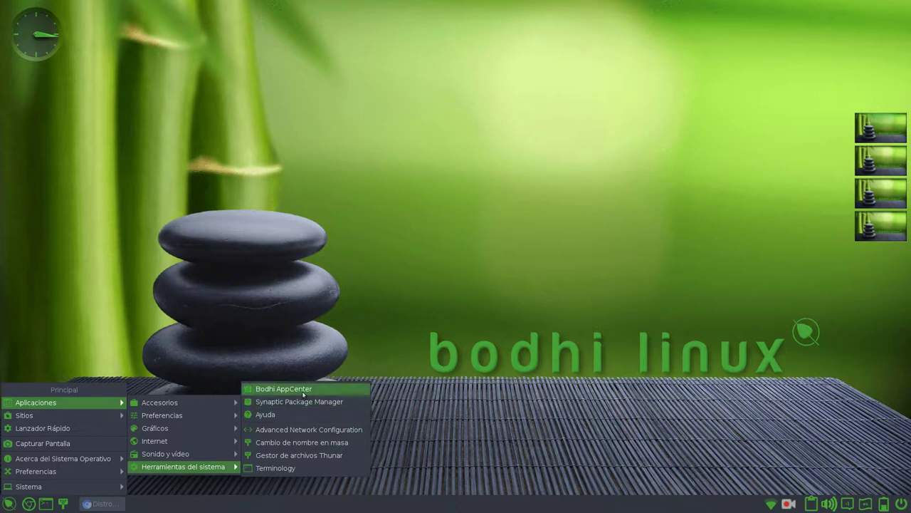
left_click(303, 394)
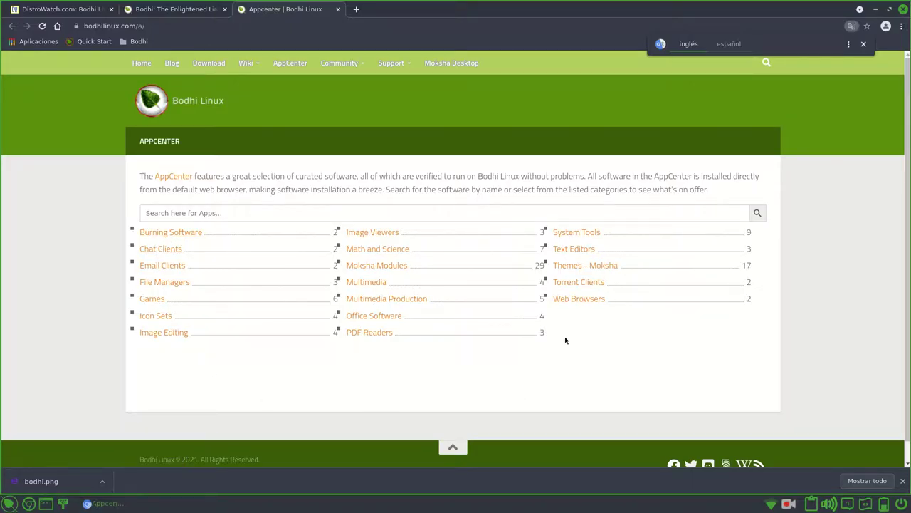
left_click(584, 300)
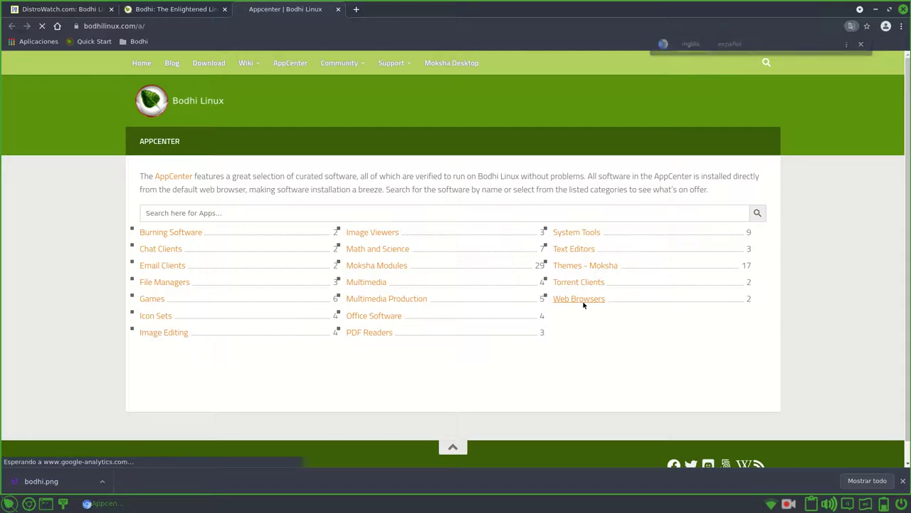
scroll(819, 275, "down", 2)
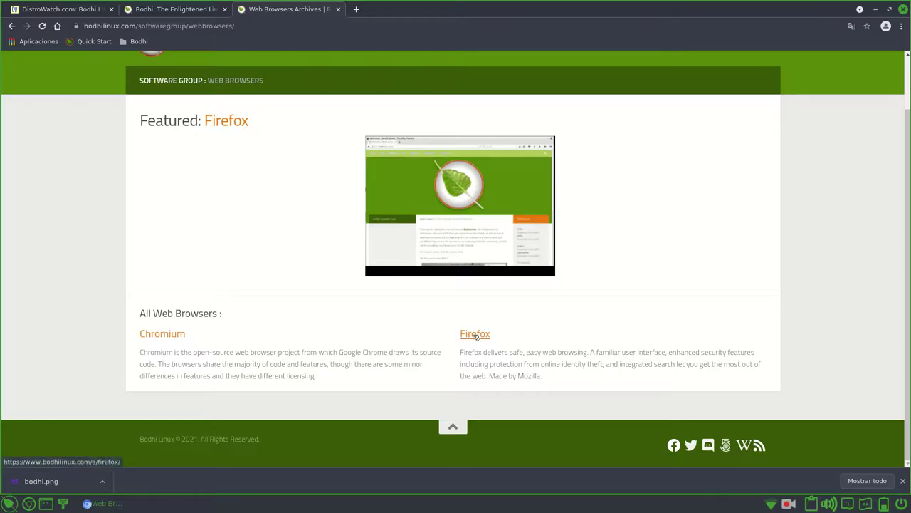
Return to the AppCenter categories and look through the Multimedia software group.
left_click(12, 26)
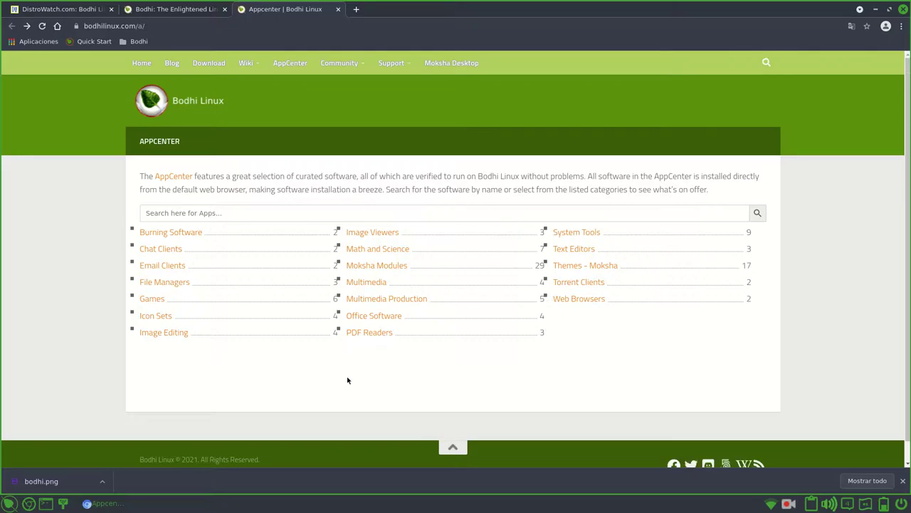
left_click(374, 280)
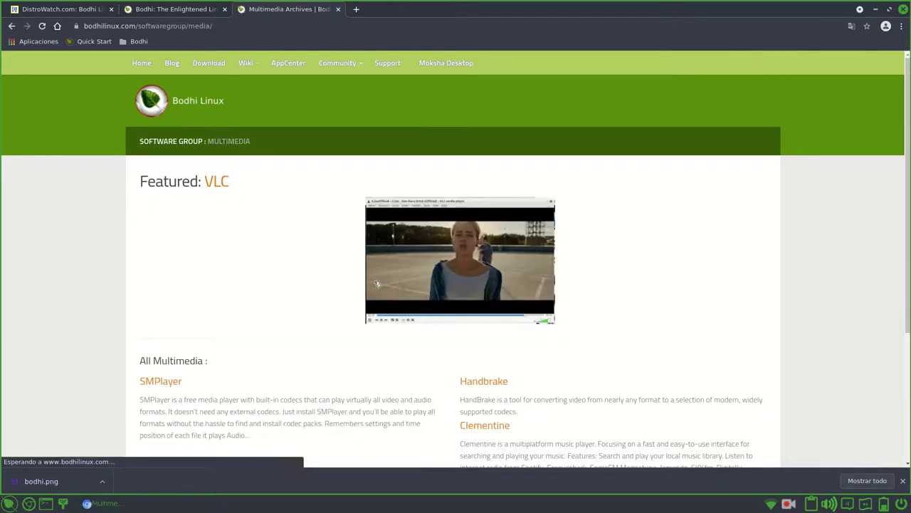
scroll(784, 261, "down", 4)
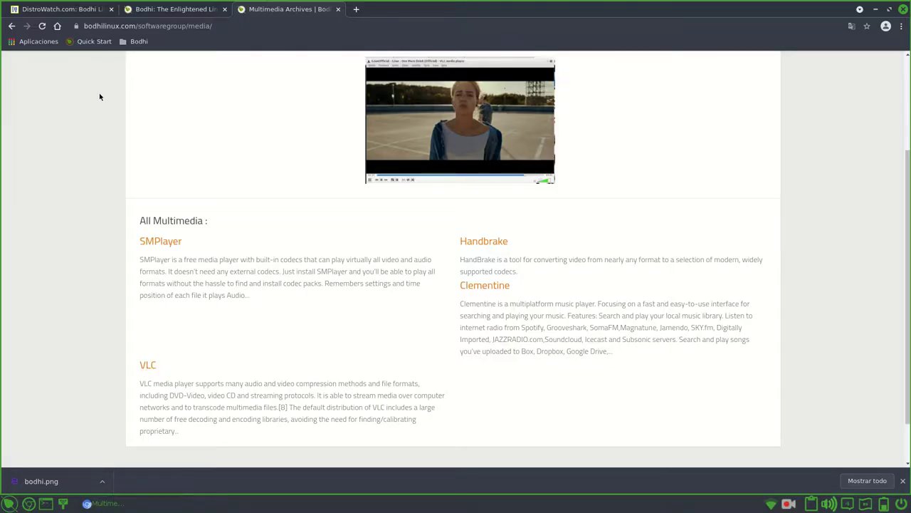
Look over the Bodhi Linux home page and its news, and open the site's Download page.
left_click(157, 11)
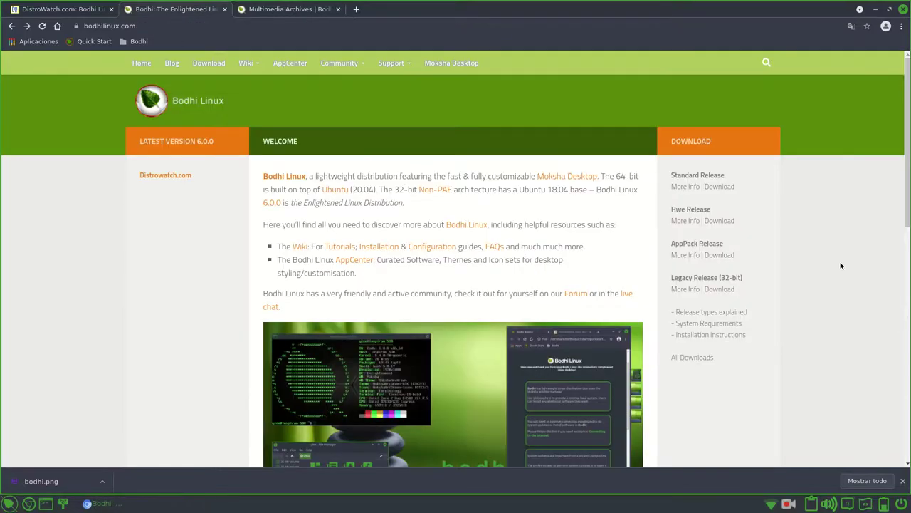
scroll(840, 265, "down", 8)
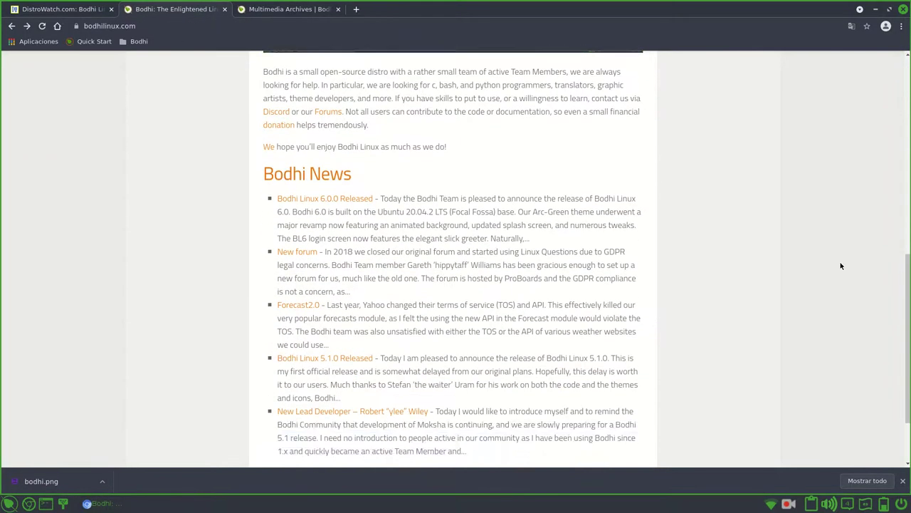
scroll(840, 266, "up", 7)
scroll(840, 265, "up", 1)
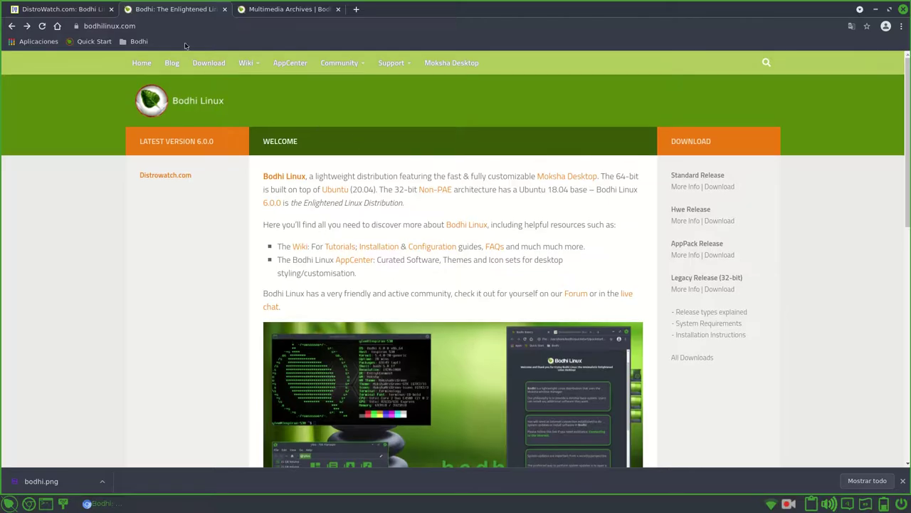
left_click(206, 62)
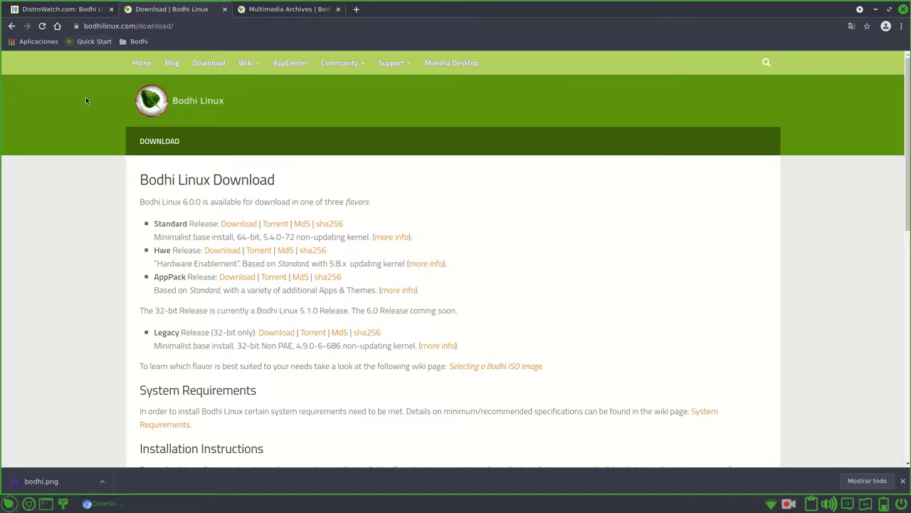
Review the Bodhi Linux entry on the already open DistroWatch page.
left_click(54, 9)
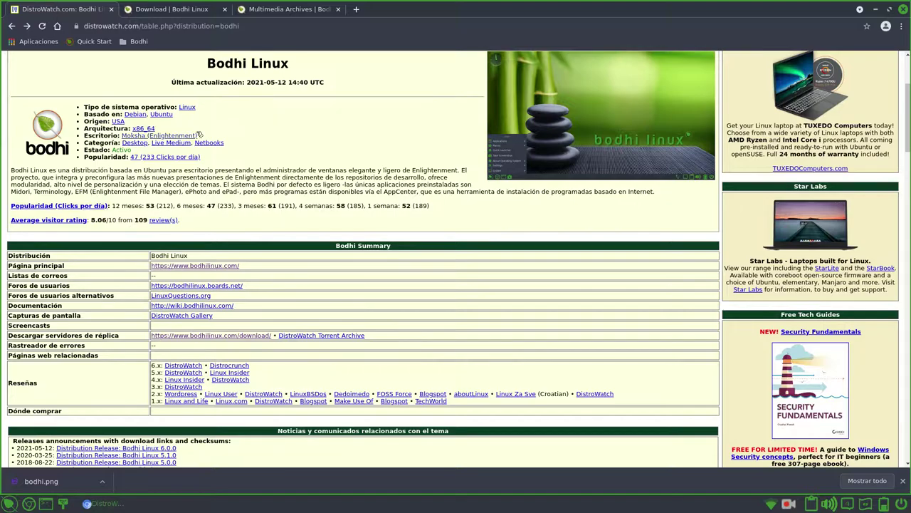
scroll(168, 381, "up", 4)
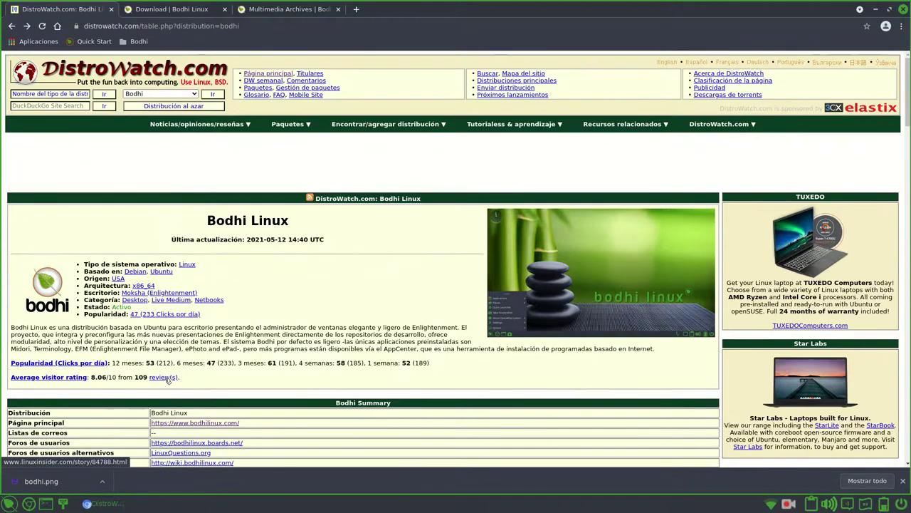
scroll(167, 381, "down", 2)
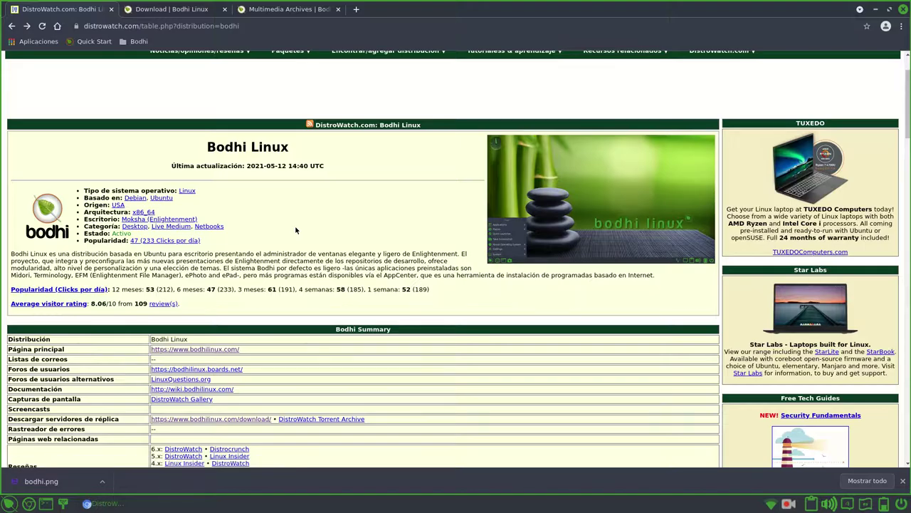
Go back to the Bodhi Linux Download page and review the Standard, Hwe, AppPack and Legacy releases.
left_click(274, 13)
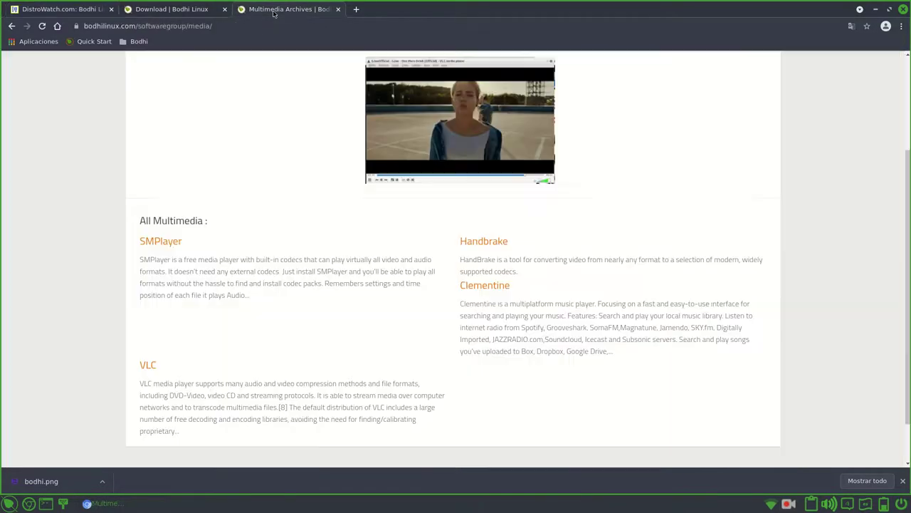
left_click(151, 7)
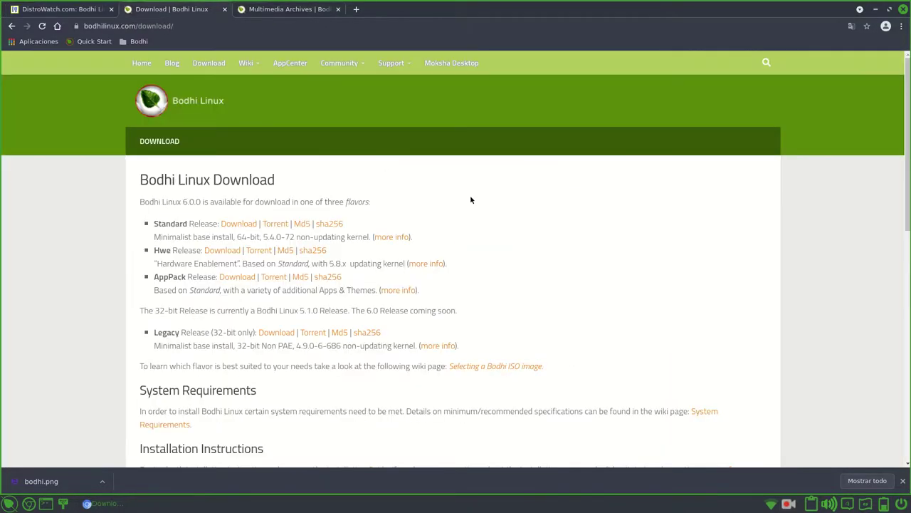
scroll(470, 200, "down", 4)
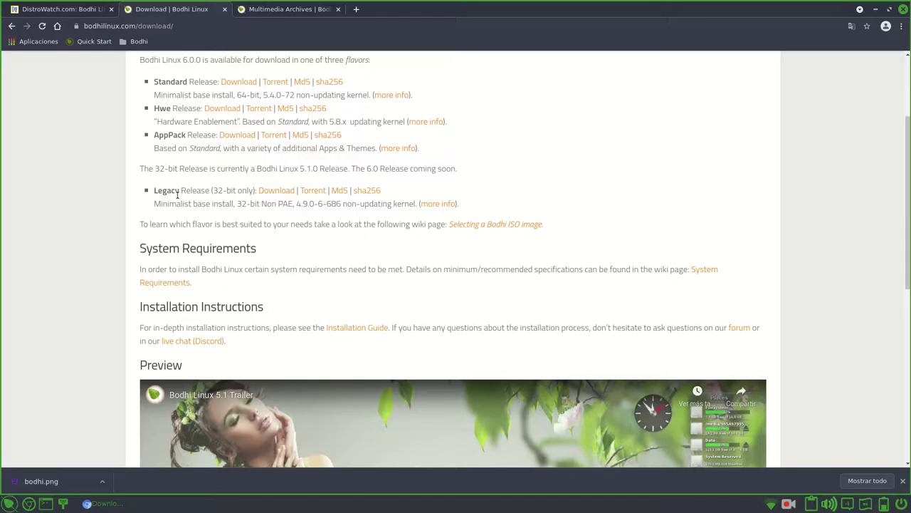
scroll(126, 153, "up", 2)
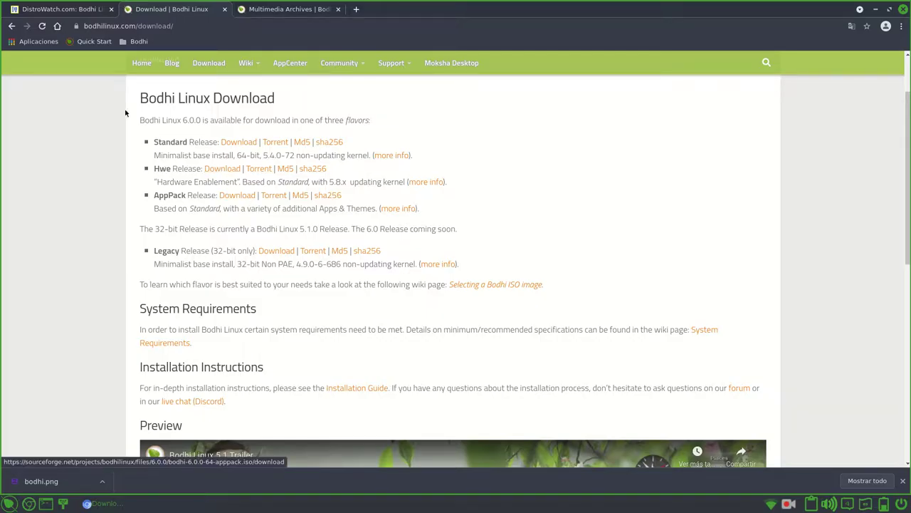
Show where Bodhi AppCenter is found among the system tools and return to its category overview in the browser.
left_click(258, 12)
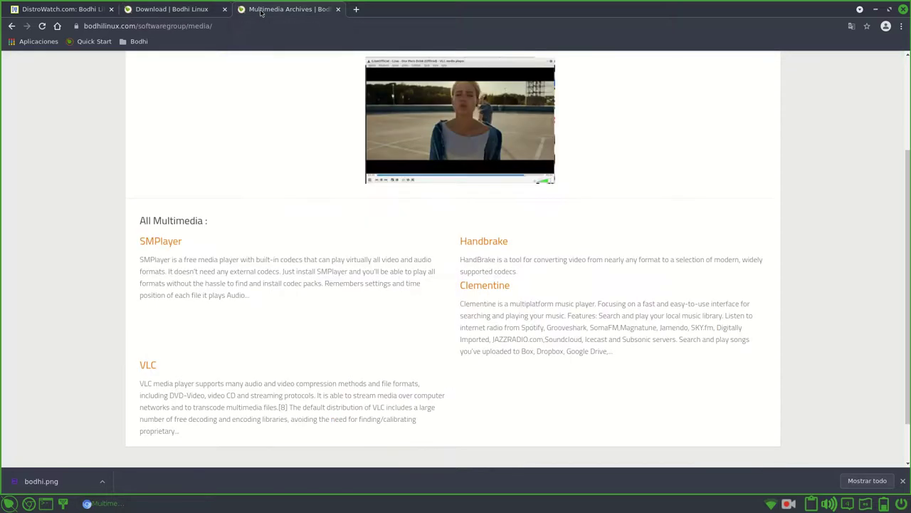
left_click(9, 502)
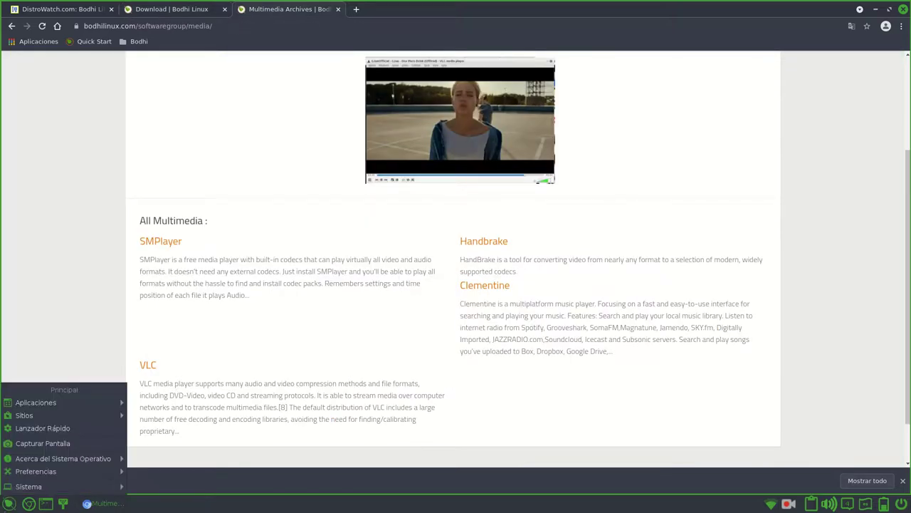
mouse_move(77, 403)
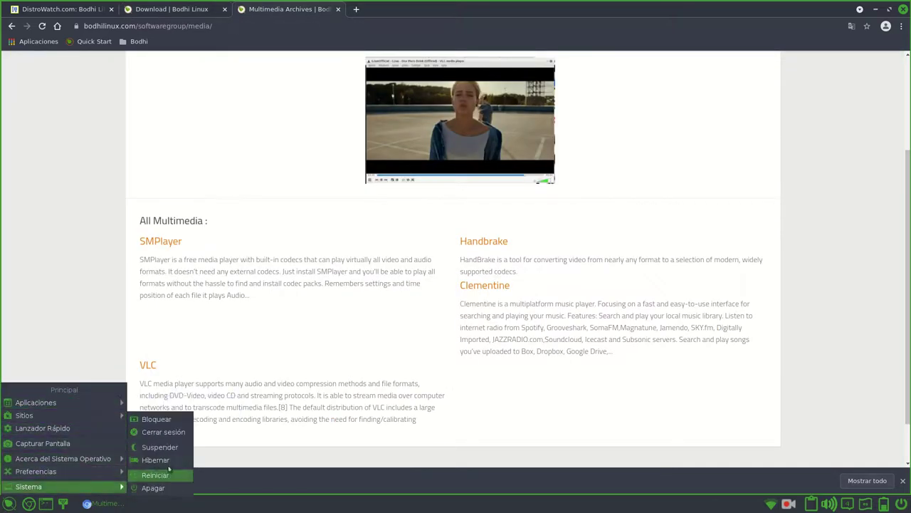
mouse_move(167, 440)
mouse_move(171, 467)
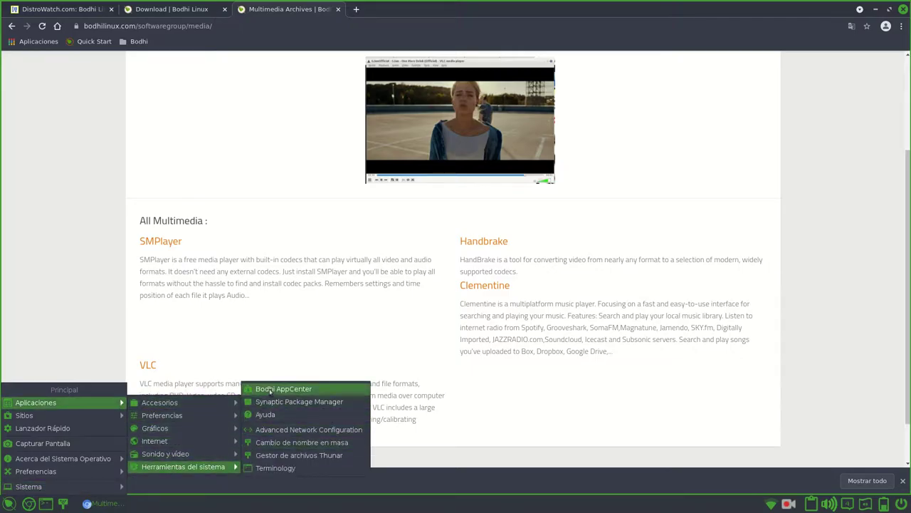
left_click(270, 390)
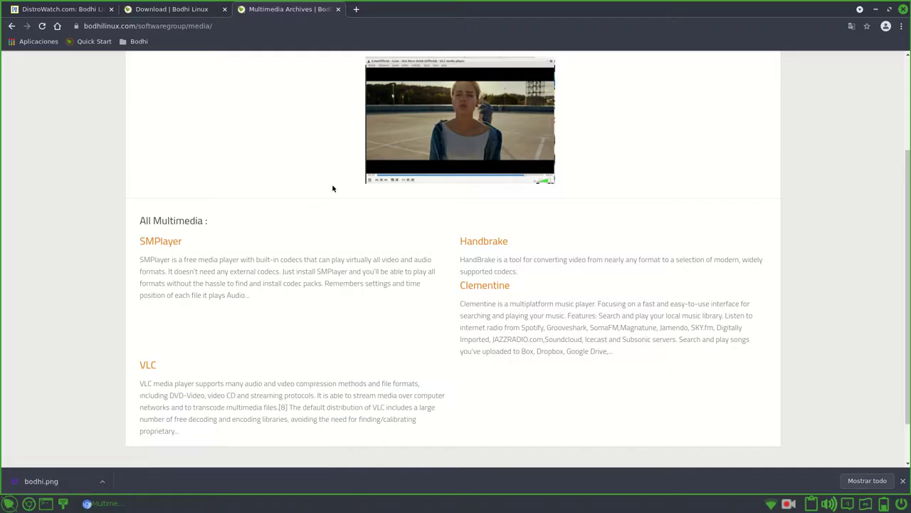
left_click(10, 26)
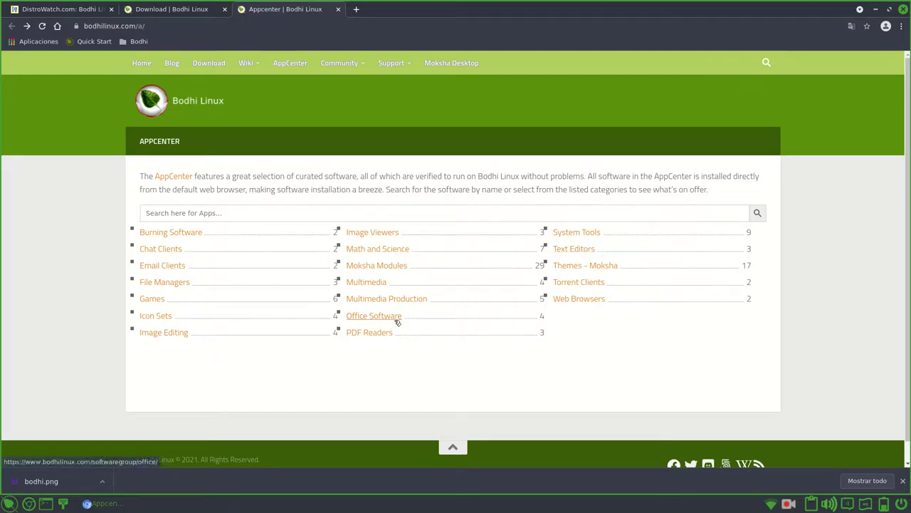
Look through the System Tools software group and return to the AppCenter category overview.
left_click(592, 234)
scroll(770, 286, "down", 3)
scroll(770, 286, "down", 1)
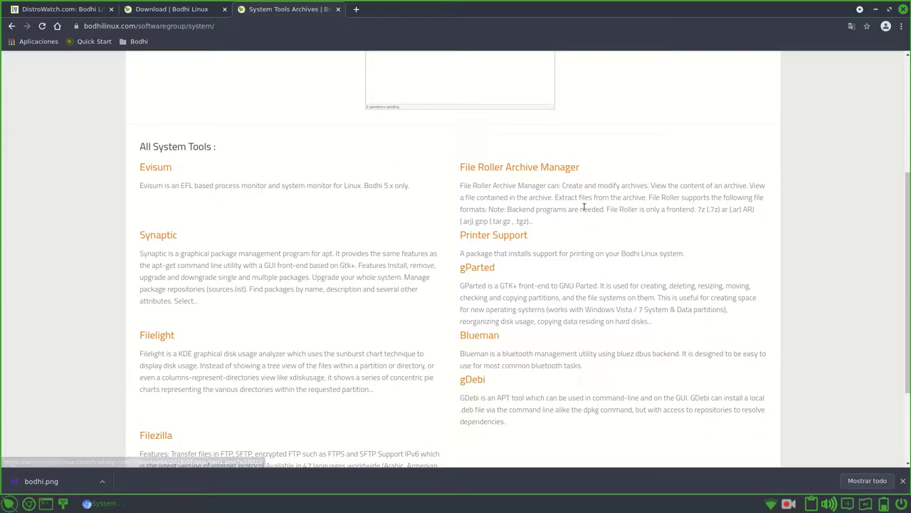
scroll(589, 223, "down", 2)
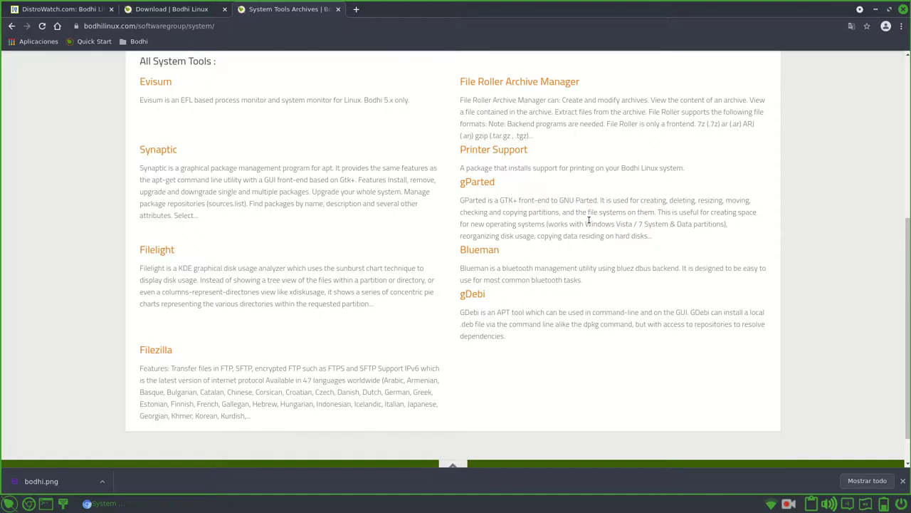
scroll(590, 220, "up", 2)
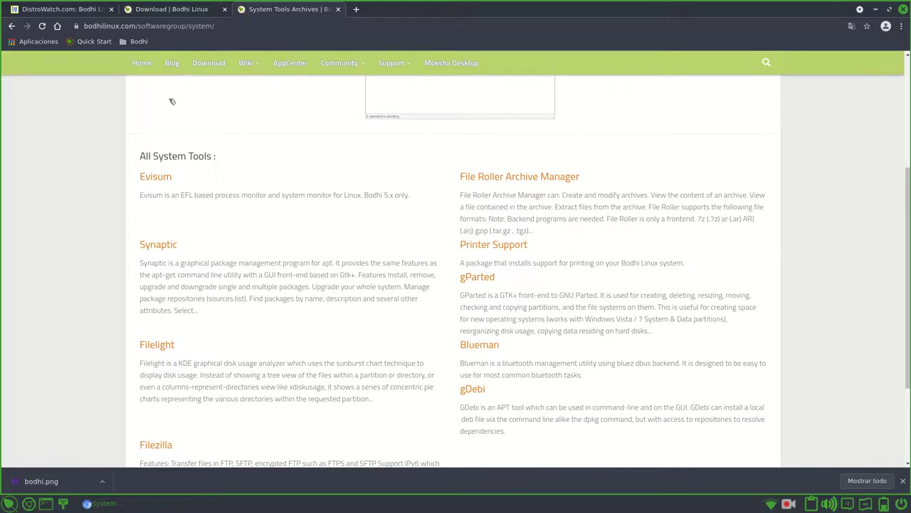
left_click(12, 27)
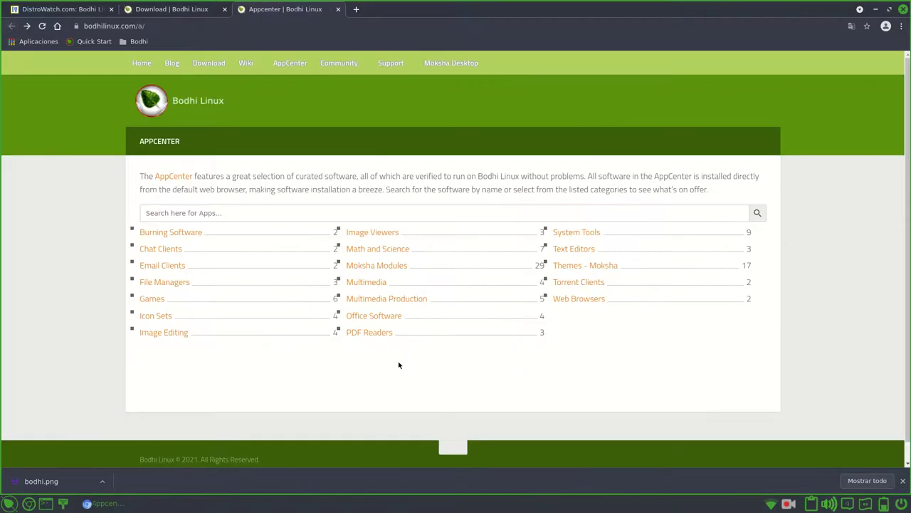
Look through the Moksha Modules software group and return to the AppCenter category overview.
left_click(392, 268)
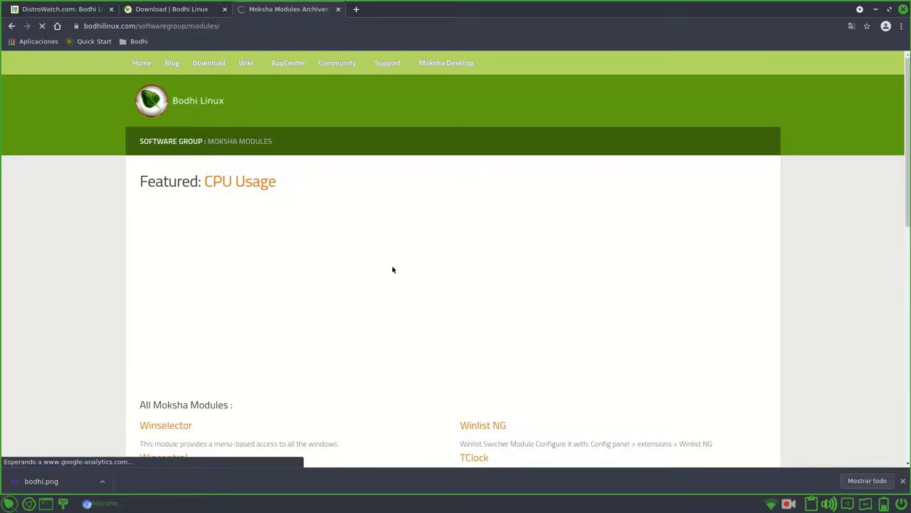
scroll(776, 287, "down", 2)
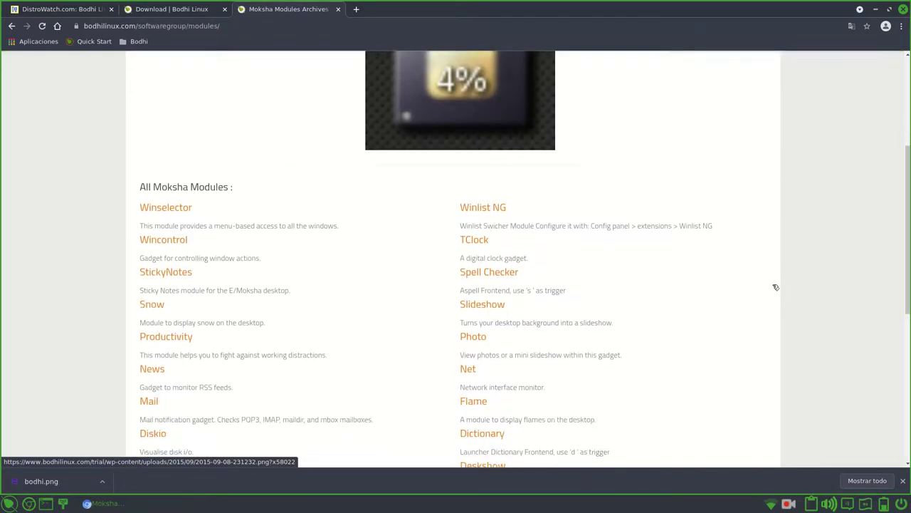
scroll(773, 284, "up", 3)
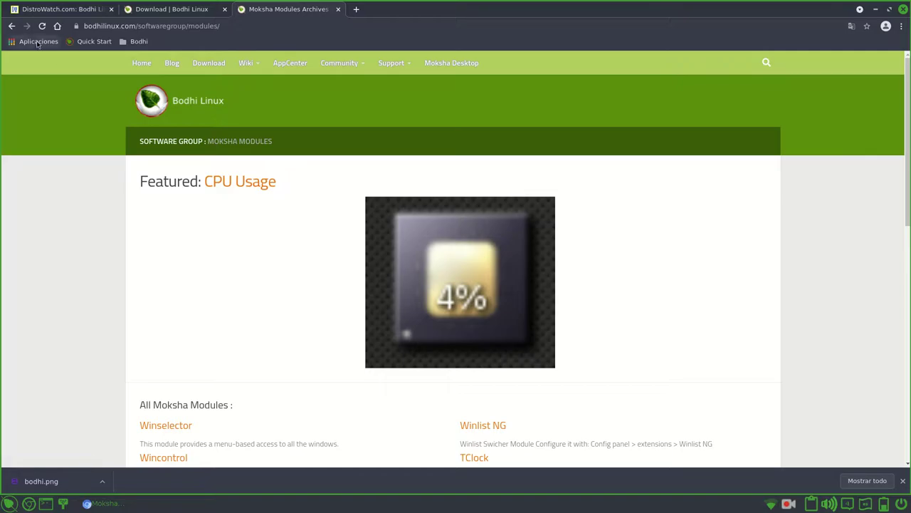
left_click(12, 25)
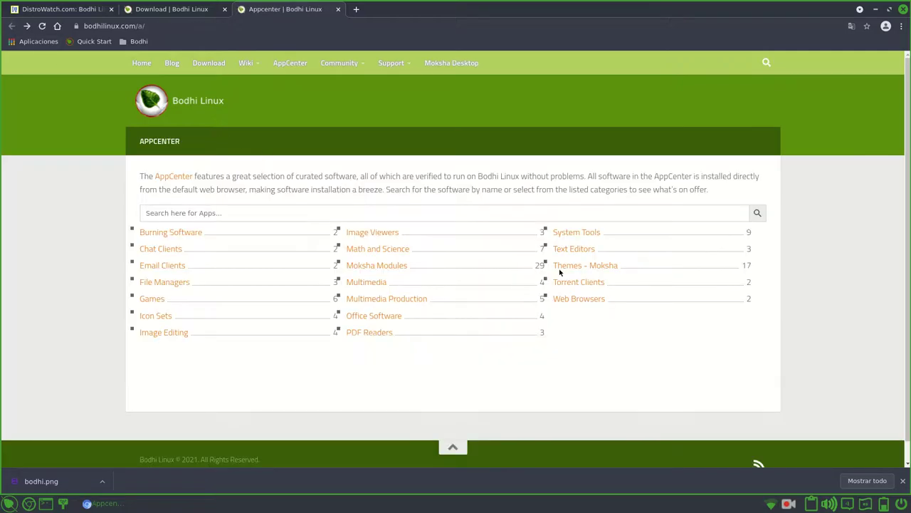
Open the Moksha themes group, view the Crema Theme's preview image at full size and return to the theme list.
left_click(605, 265)
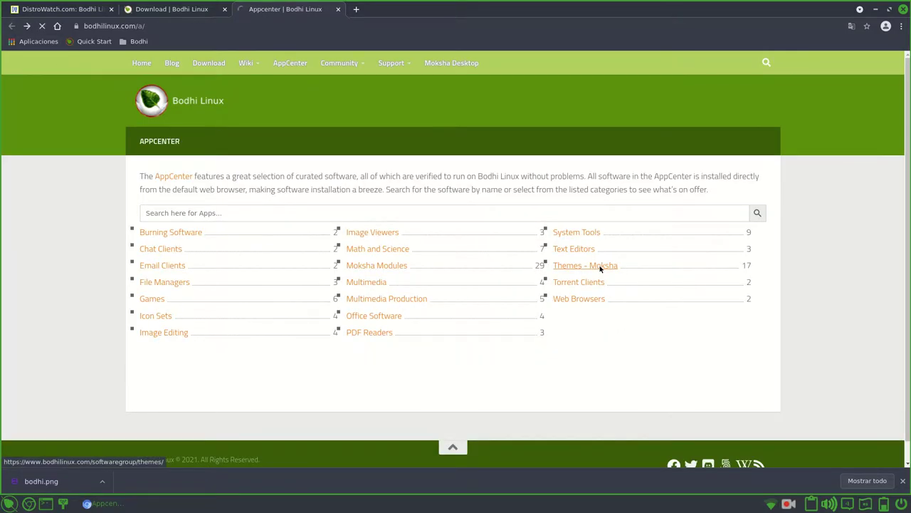
scroll(769, 270, "down", 5)
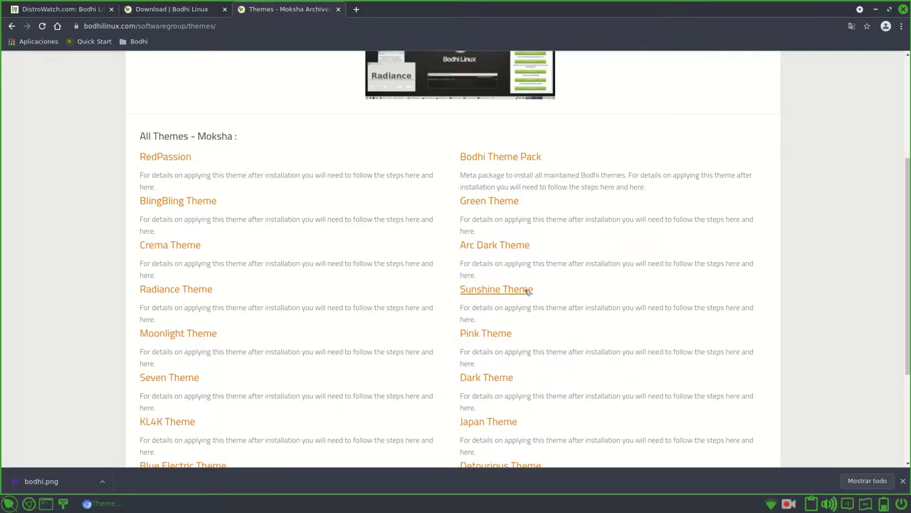
left_click(191, 247)
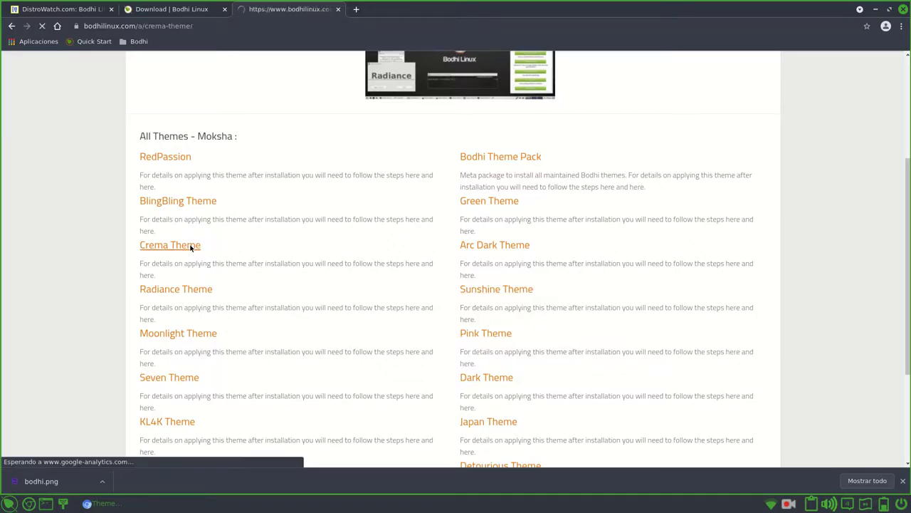
left_click(173, 226)
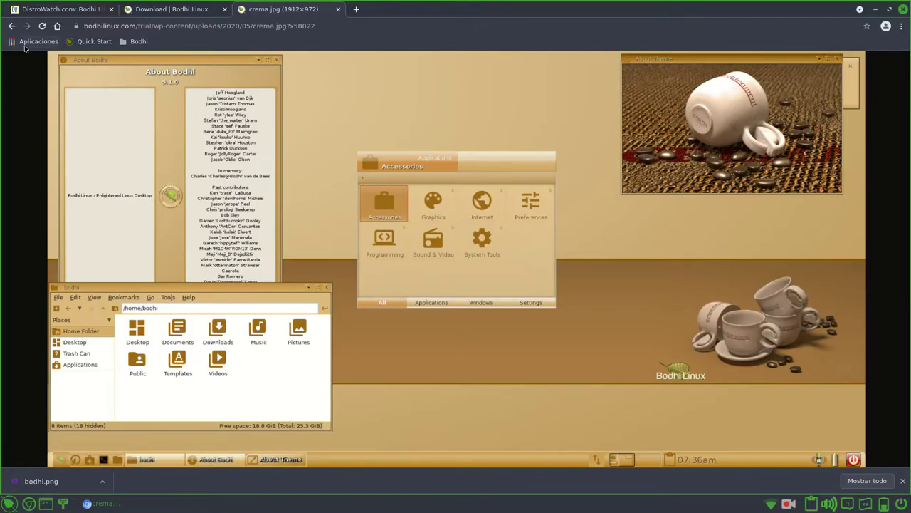
left_click(12, 26)
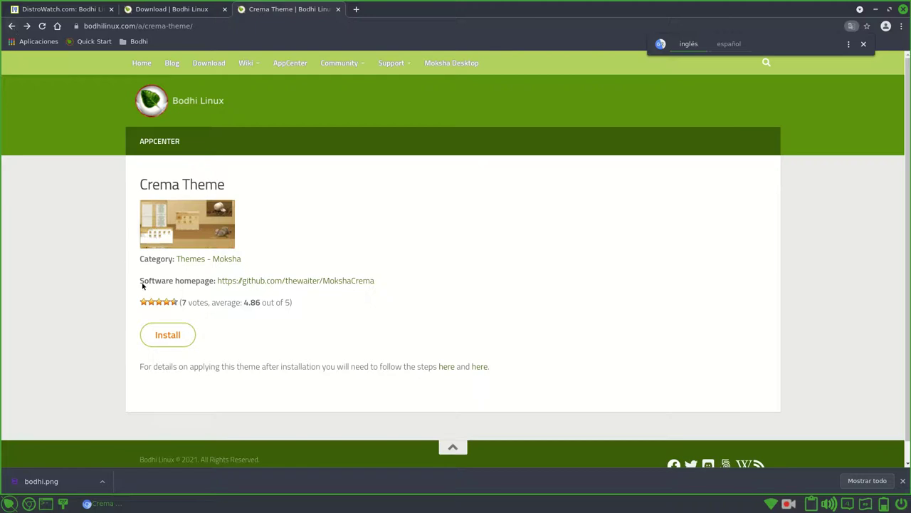
left_click(12, 26)
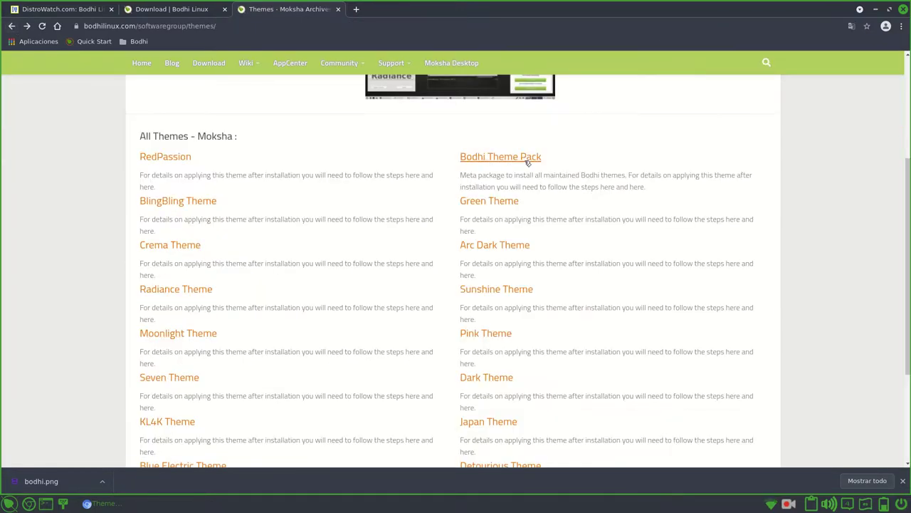
Look through the rest of the Moksha theme list and return to the AppCenter category overview.
scroll(826, 250, "down", 3)
scroll(826, 251, "up", 8)
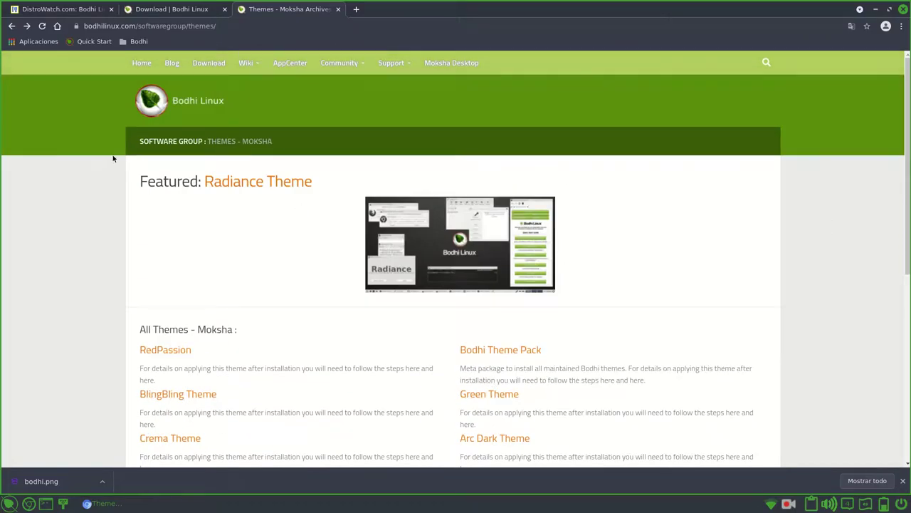
left_click(11, 28)
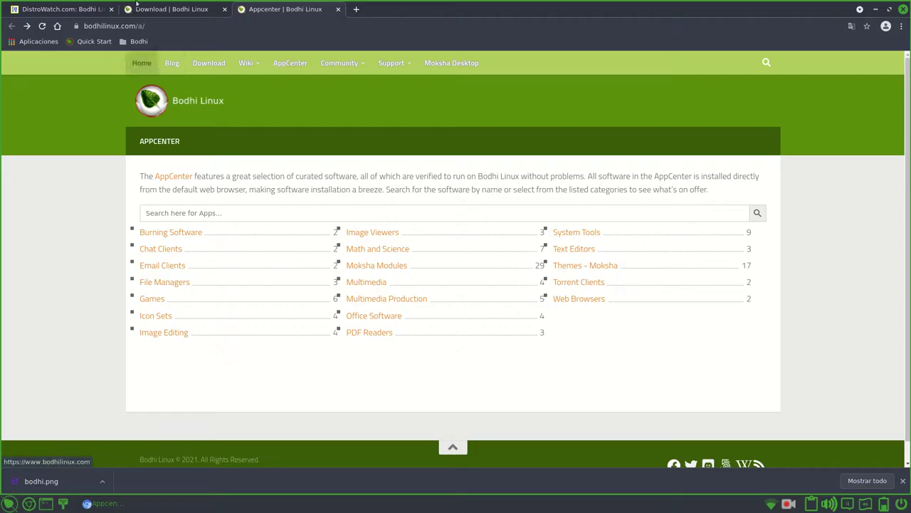
Review the Bodhi Linux Download page from the Legacy release through the system requirements and trailer to Previous Versions.
left_click(186, 15)
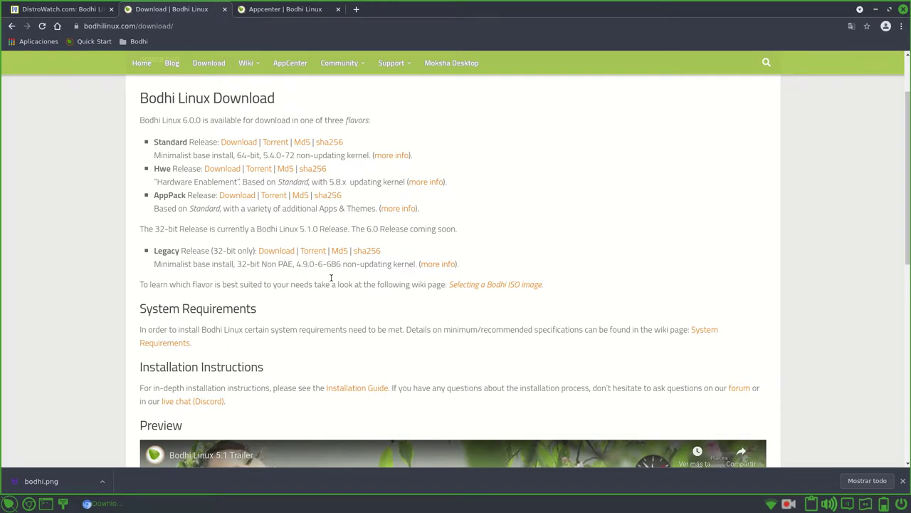
left_click_drag(323, 264, 341, 265)
left_click(340, 265)
scroll(341, 338, "down", 5)
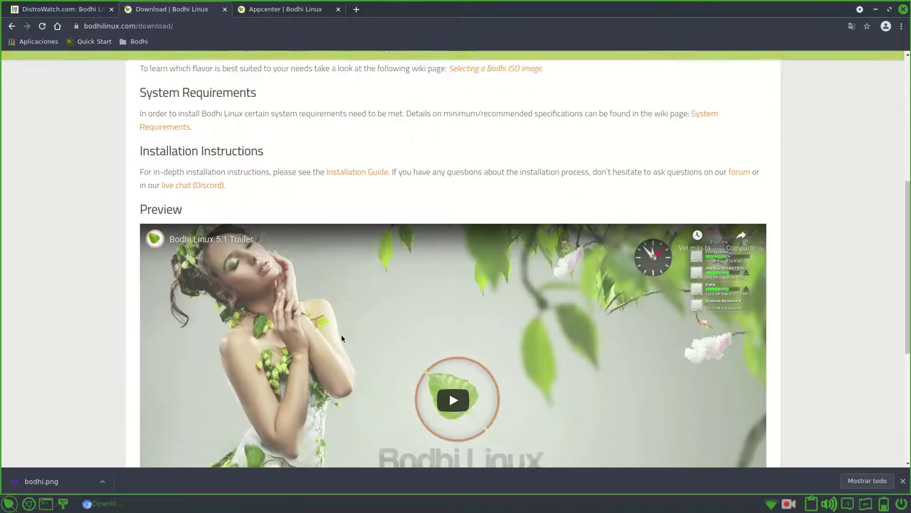
scroll(341, 338, "down", 3)
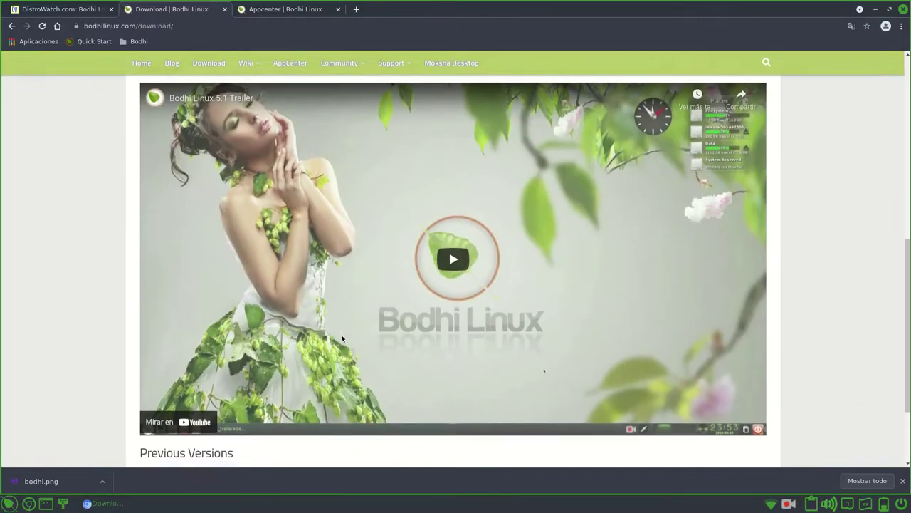
scroll(341, 338, "up", 5)
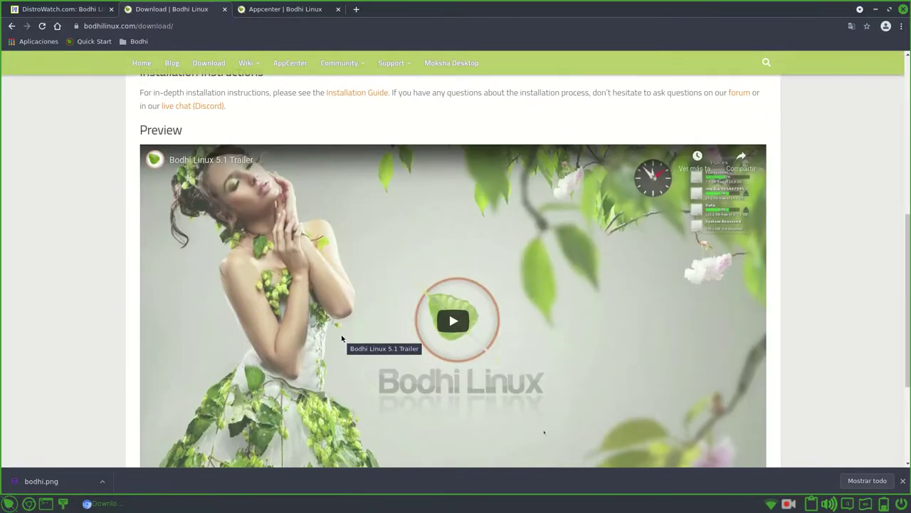
scroll(306, 200, "down", 3)
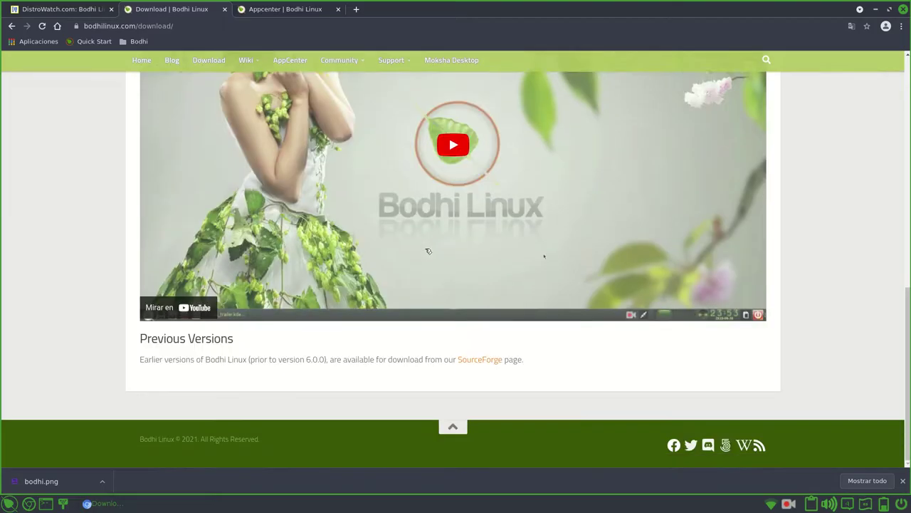
scroll(427, 249, "up", 7)
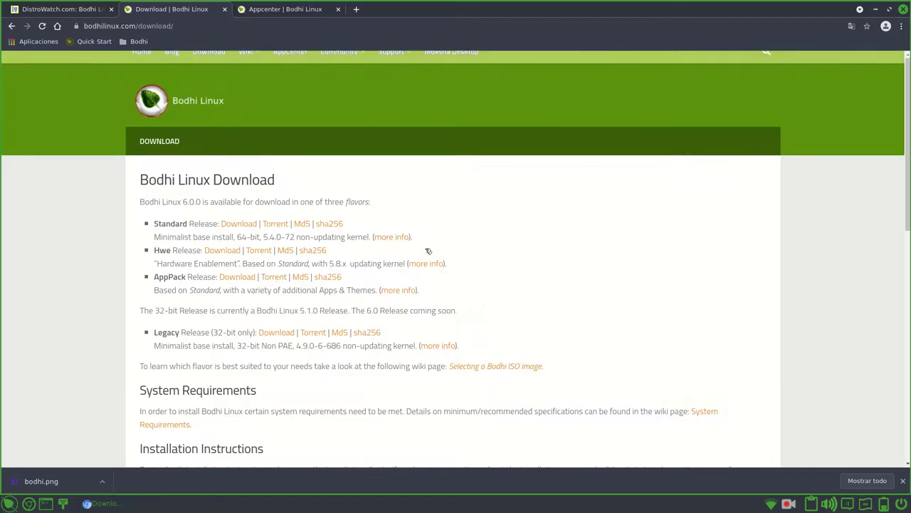
Go back to the Bodhi Linux home page and read through its welcome text and Bodhi News.
left_click(12, 25)
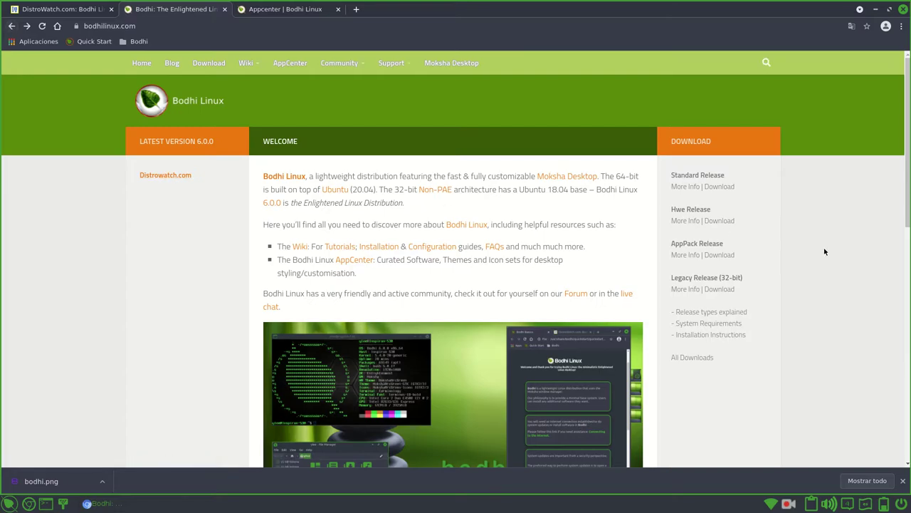
scroll(825, 251, "down", 5)
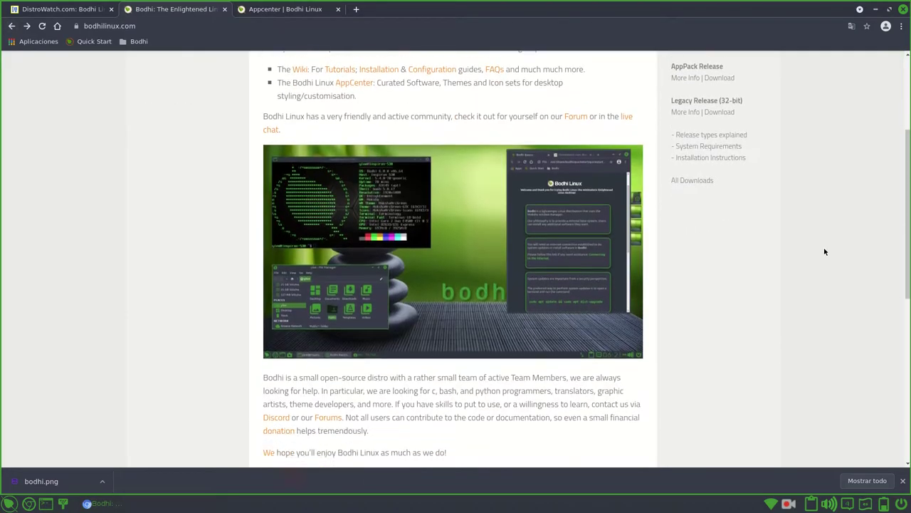
scroll(825, 252, "down", 1)
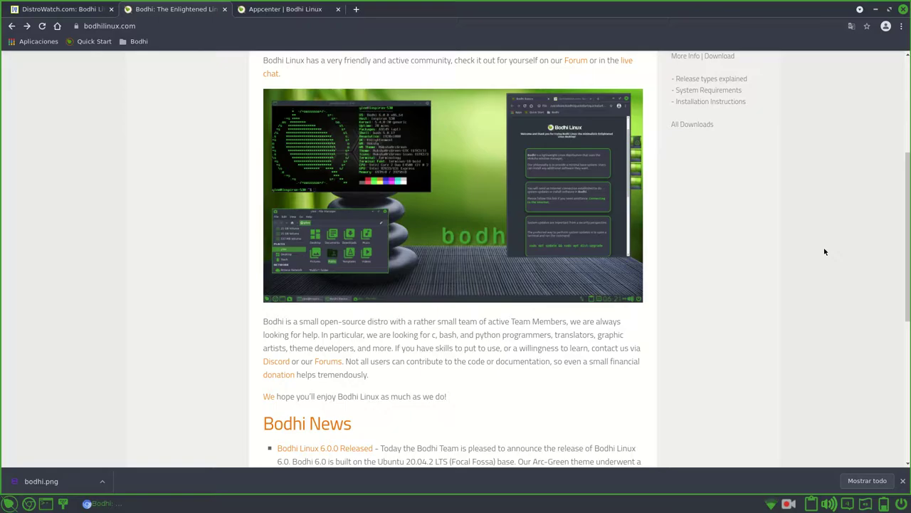
scroll(825, 251, "down", 5)
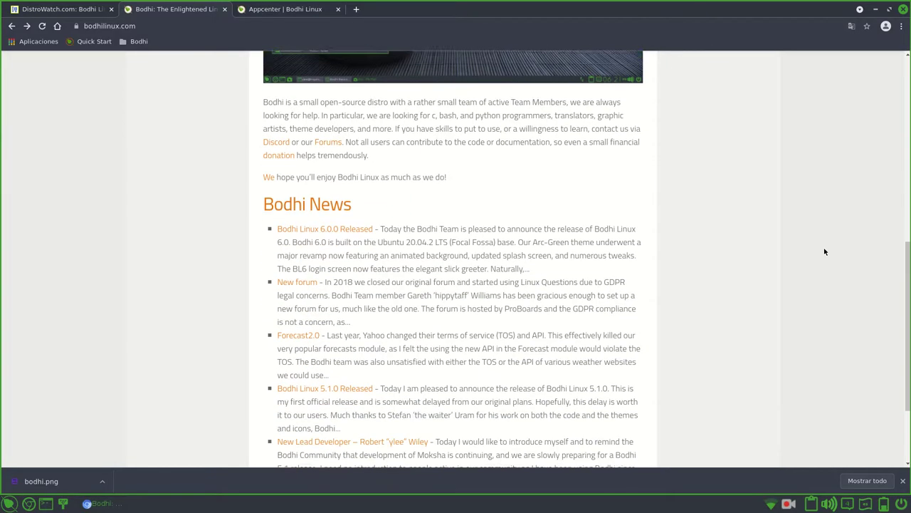
scroll(824, 252, "down", 2)
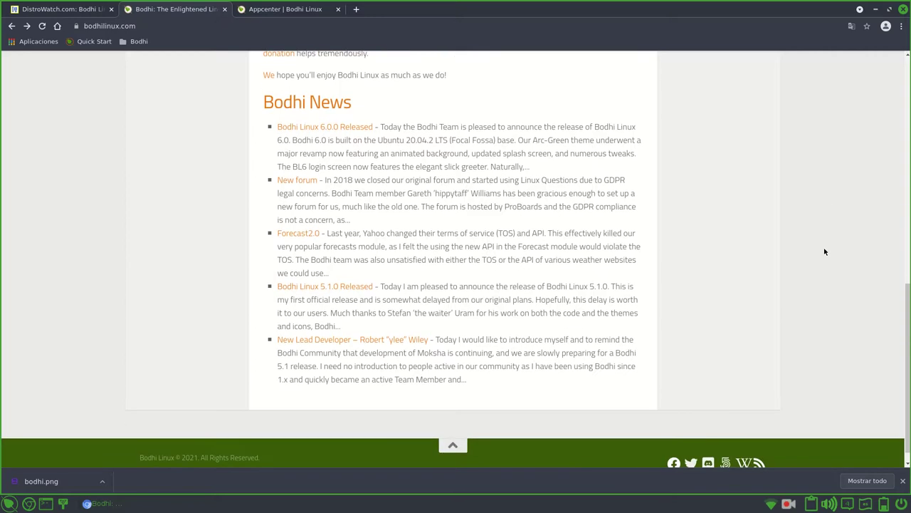
scroll(824, 251, "up", 15)
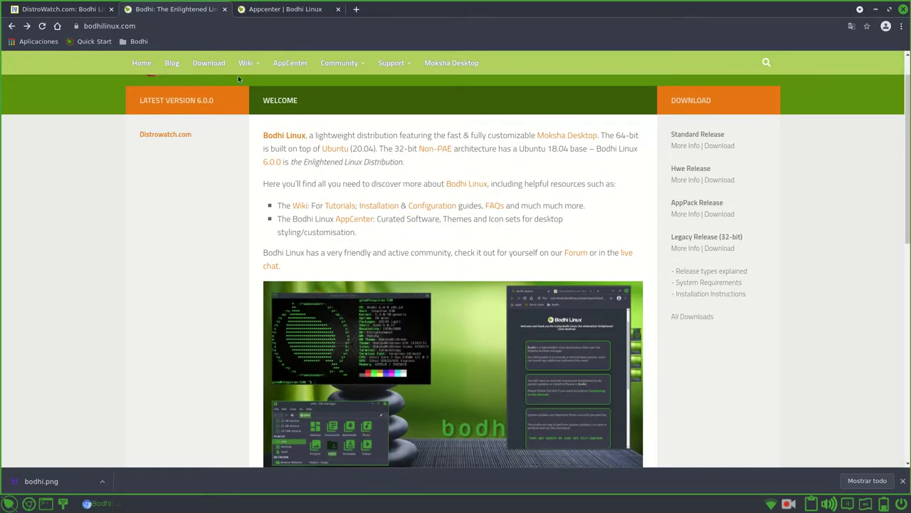
Glance at the AppCenter overview and review the summary and release announcements in Bodhi's DistroWatch entry.
left_click(275, 11)
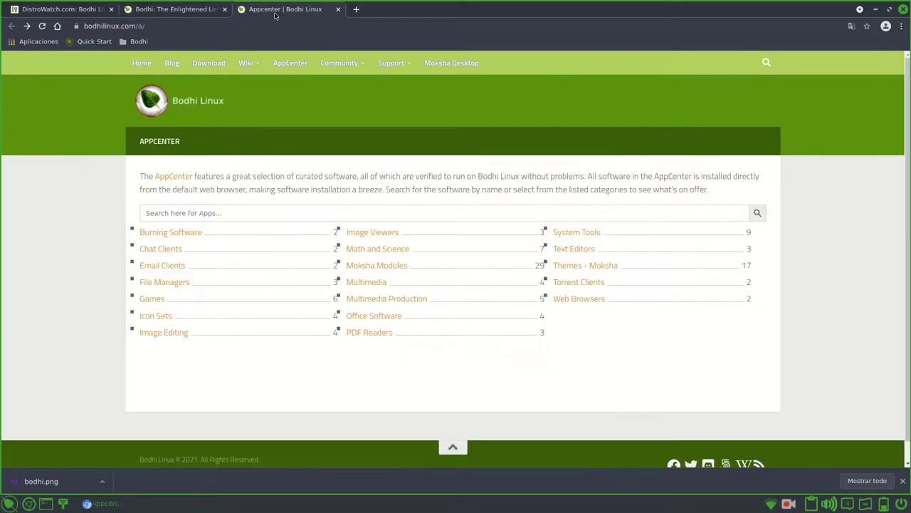
left_click(83, 16)
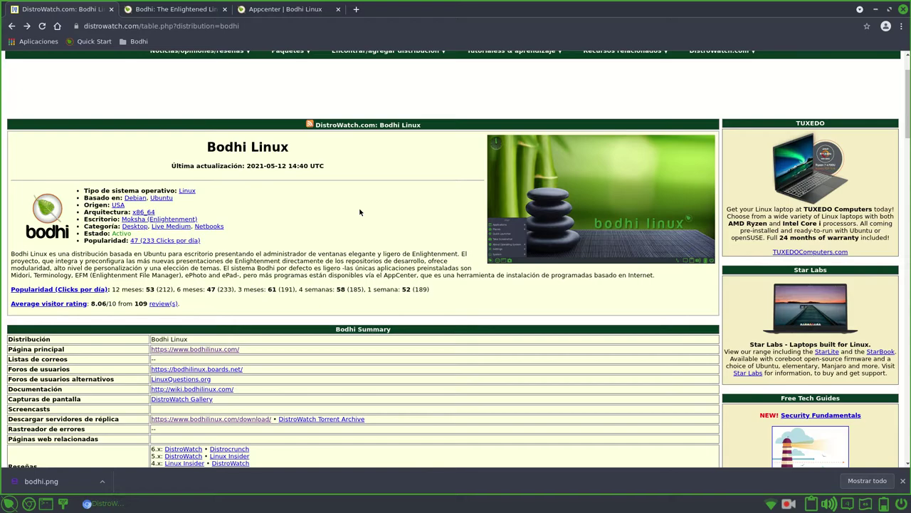
scroll(359, 207, "down", 4)
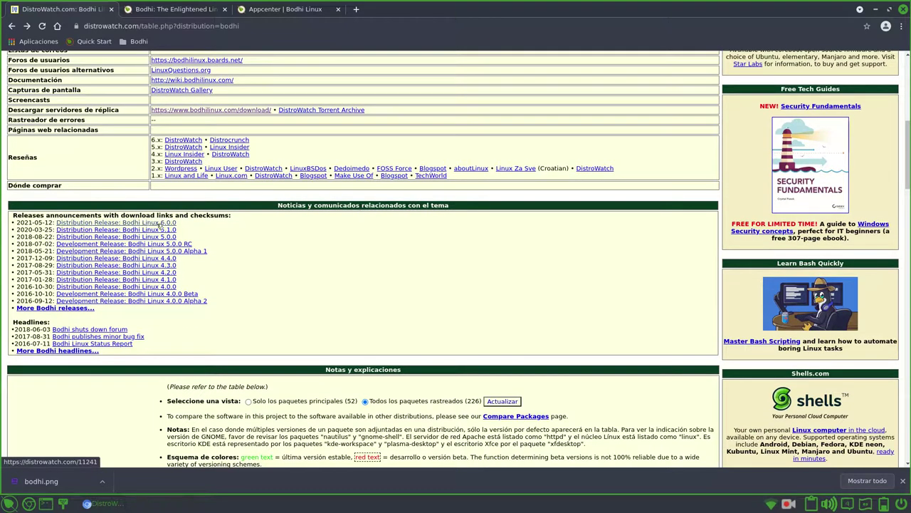
scroll(211, 231, "up", 4)
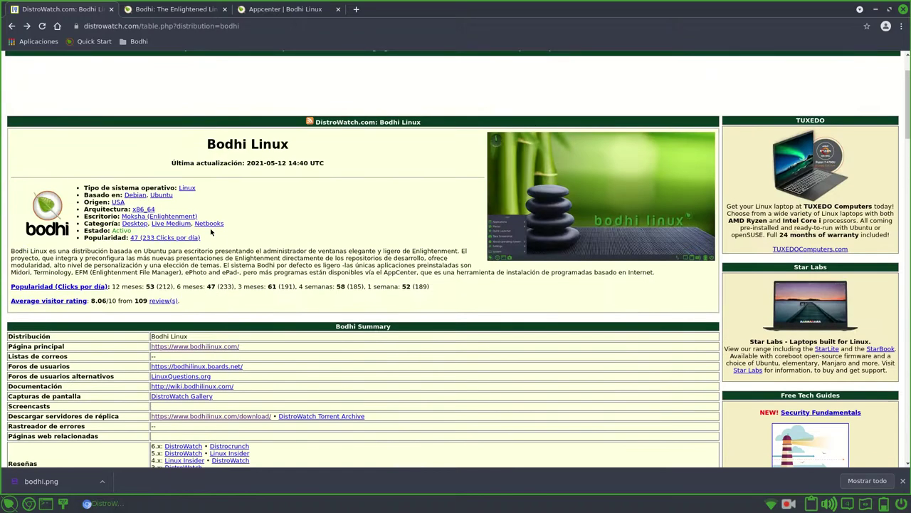
Reopen the Download page from the Bodhi Linux home page and minimize the browser to show the desktop.
left_click(161, 10)
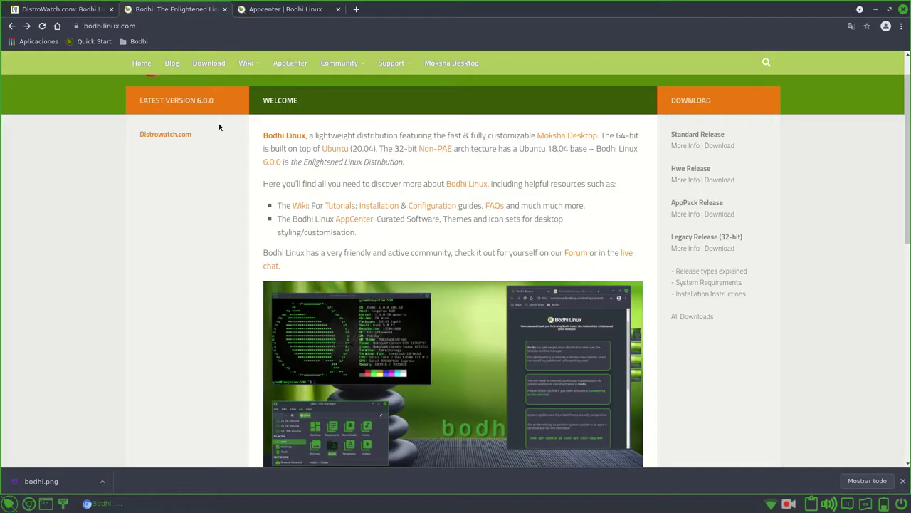
left_click(209, 64)
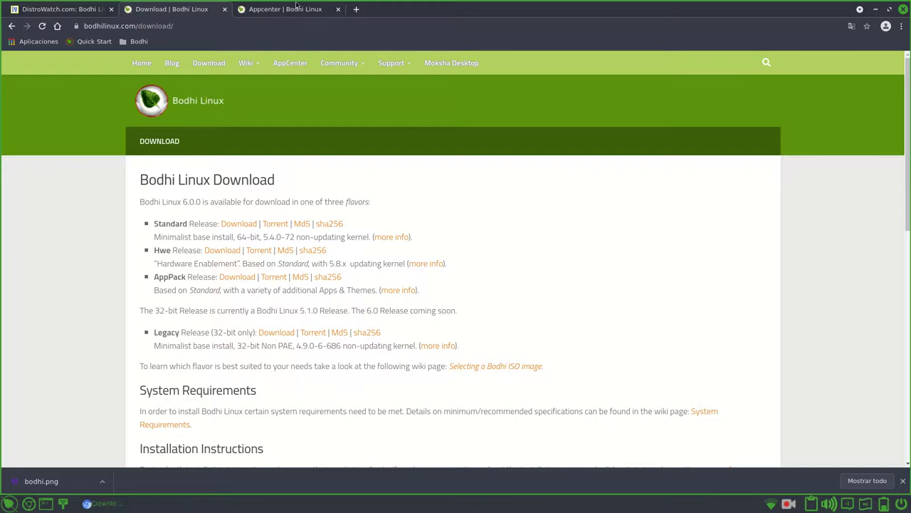
left_click(873, 10)
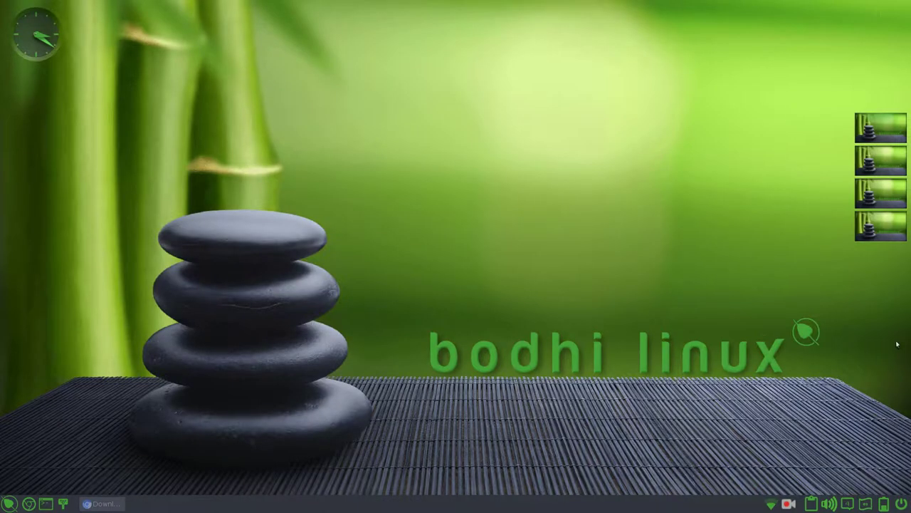
Show the desktop's session options and dismiss them, and view the keyboard layout choices and notification history.
left_click(901, 504)
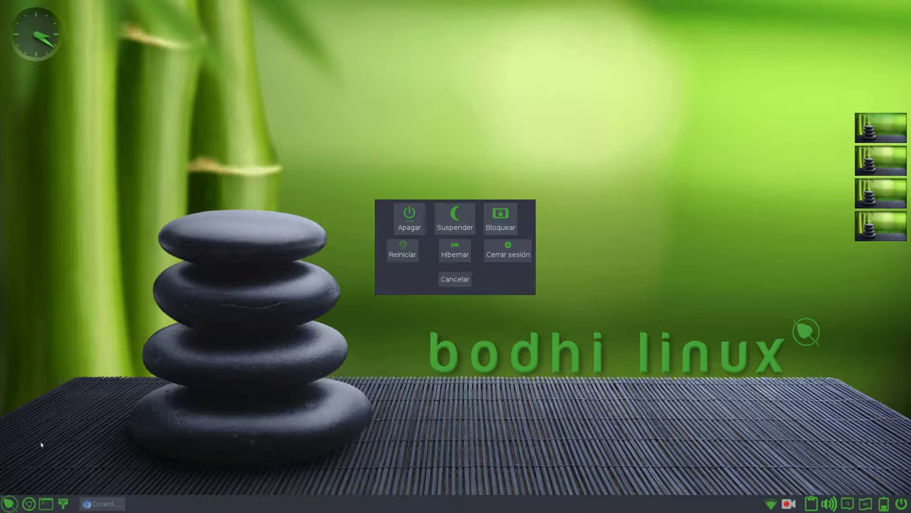
key("Escape")
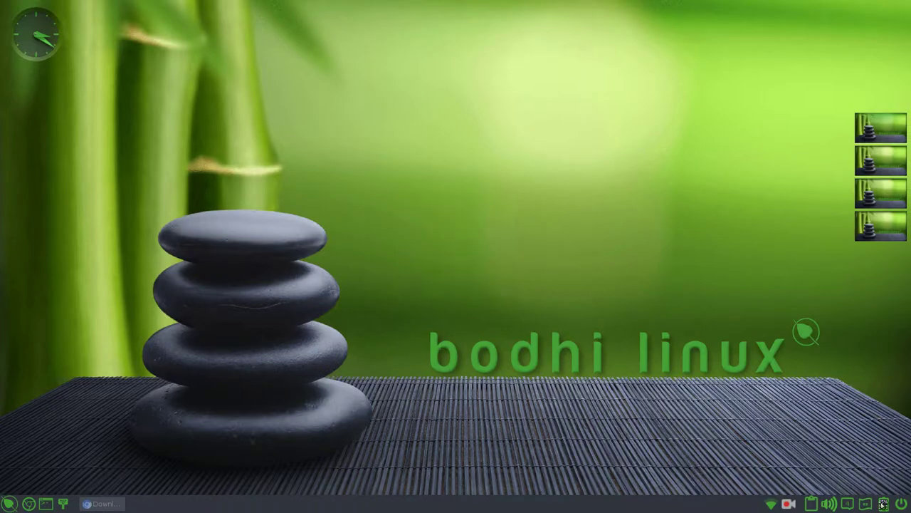
mouse_move(883, 504)
left_click(868, 504)
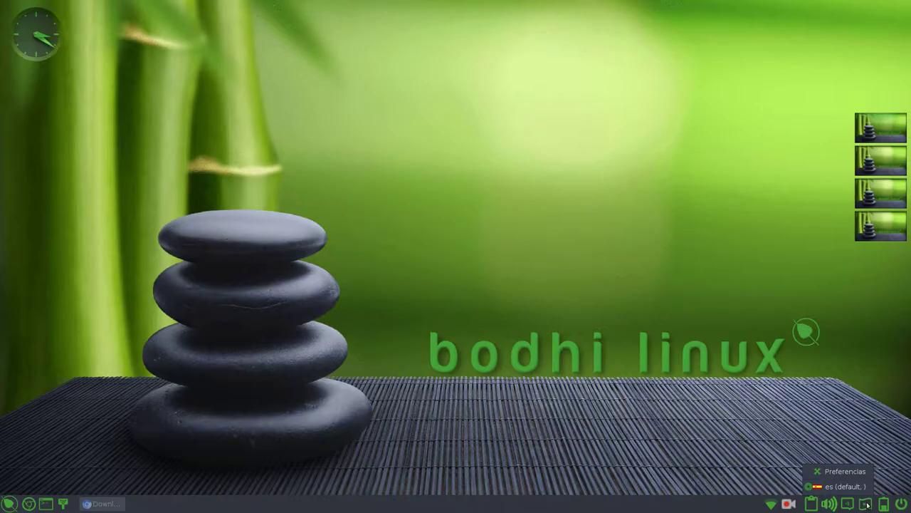
left_click(850, 508)
left_click(851, 507)
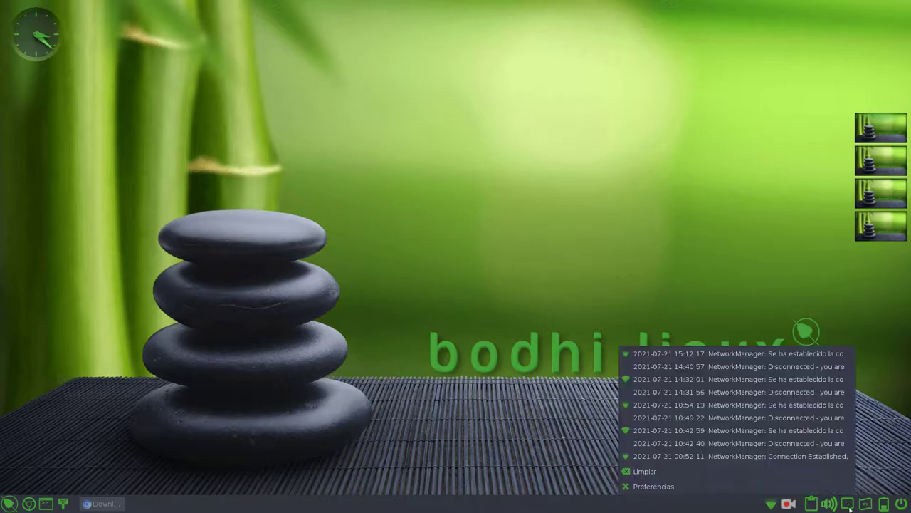
Dismiss the notification history, view the sound controls, and look over the full volume mixer before closing it.
left_click(873, 403)
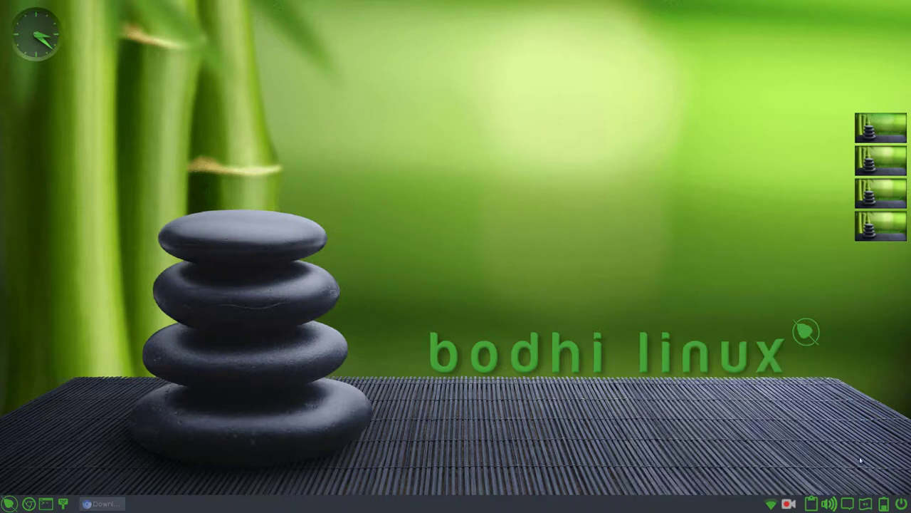
left_click(830, 504)
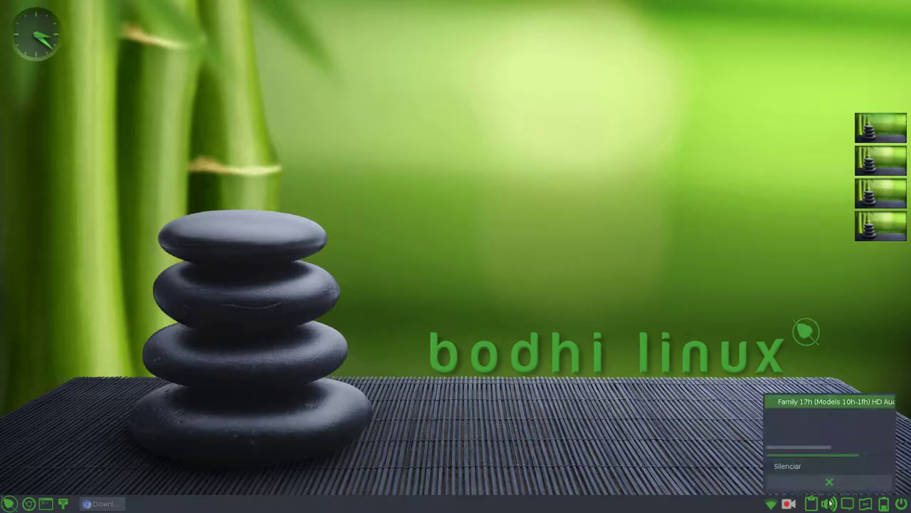
left_click(698, 431)
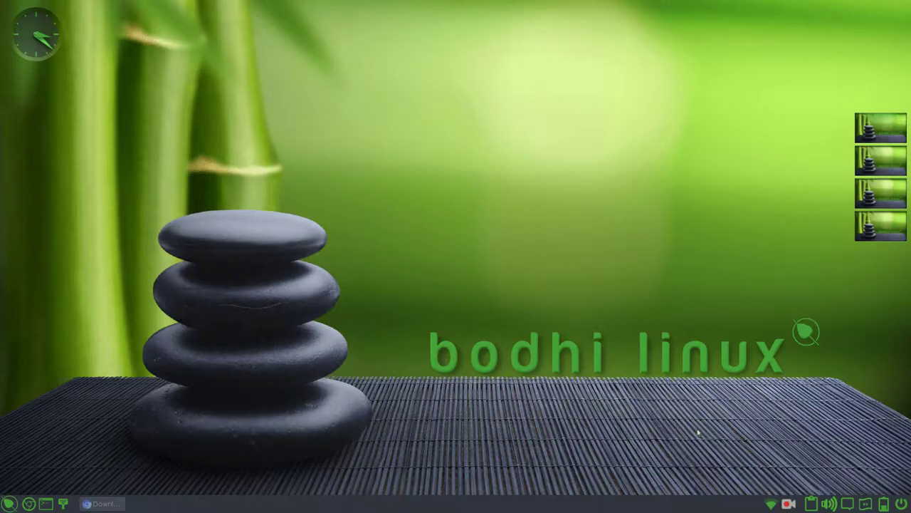
left_click(831, 505)
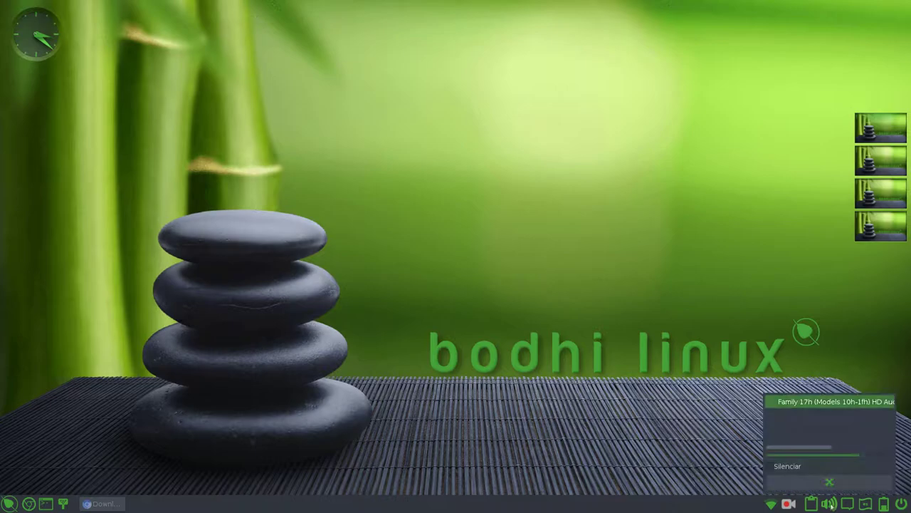
left_click(829, 484)
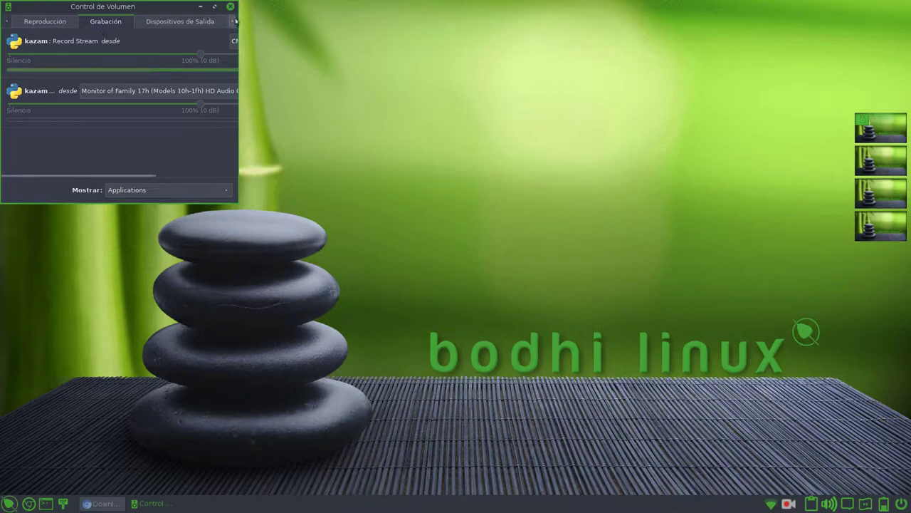
left_click(230, 7)
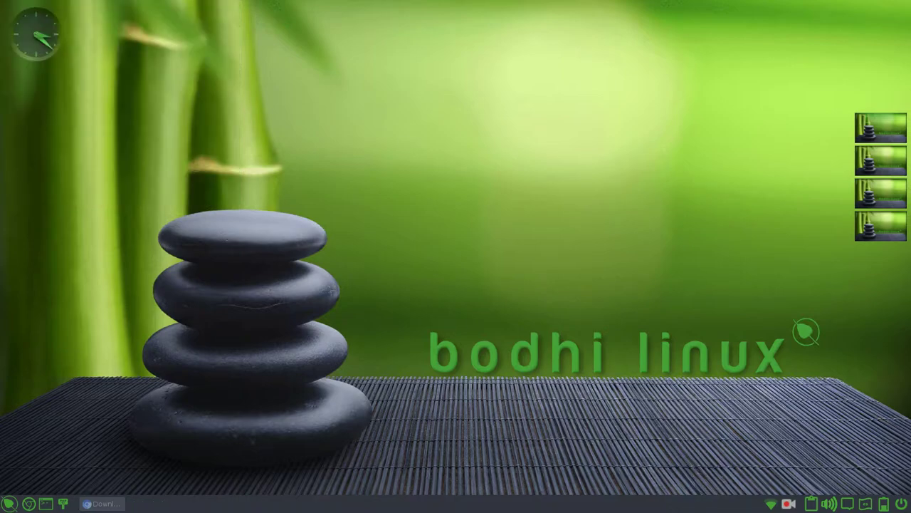
View the clipboard history and the network connection options, dismissing each one.
left_click(810, 504)
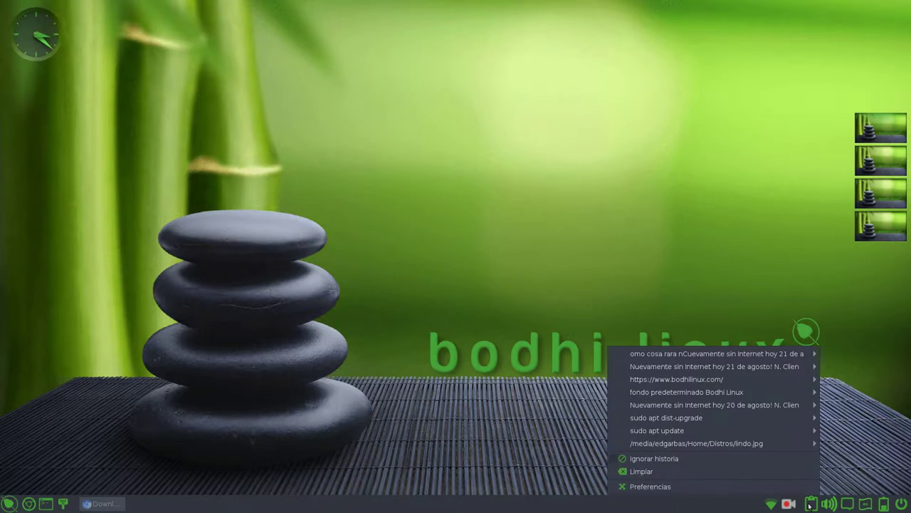
left_click(800, 487)
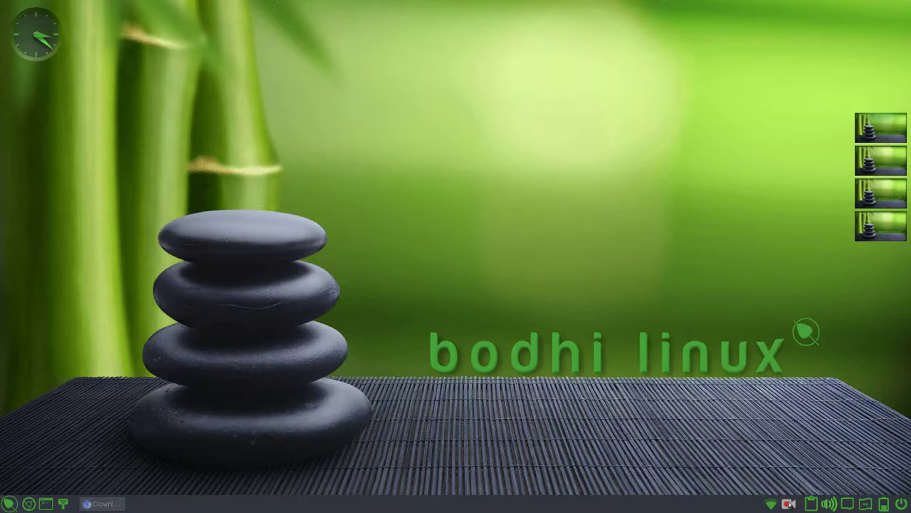
left_click(771, 505)
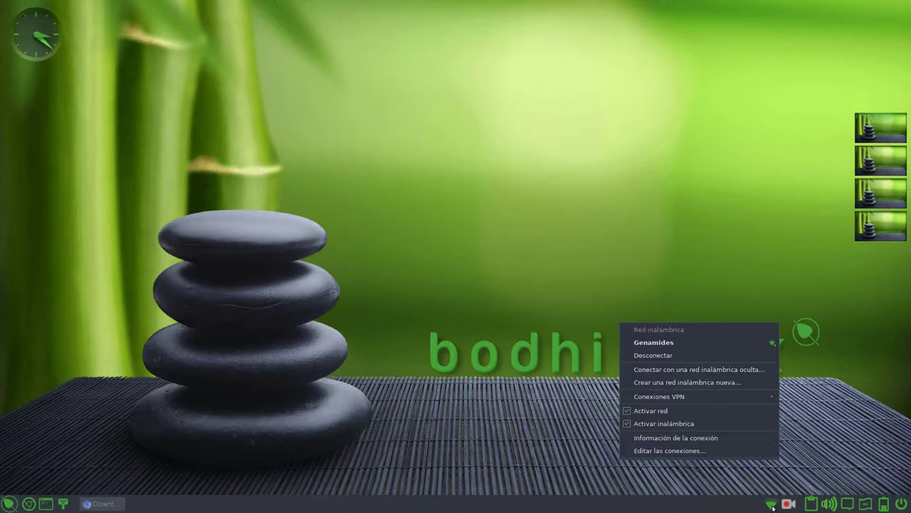
left_click(831, 387)
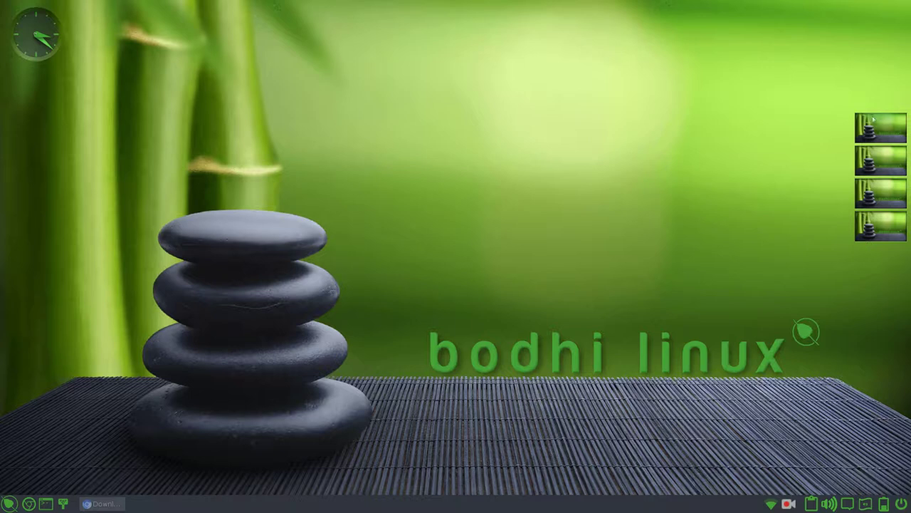
Switch to another virtual desktop and return to the first one.
right_click(877, 148)
left_click(886, 165)
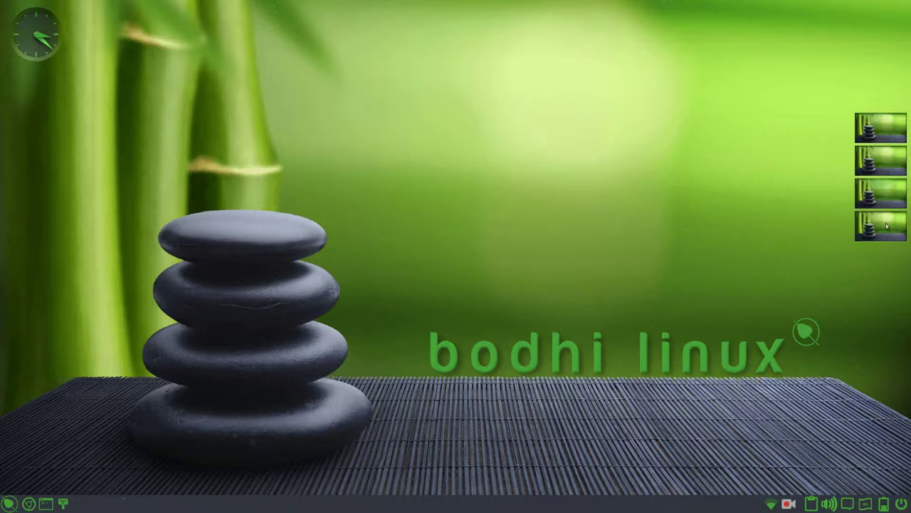
left_click(890, 135)
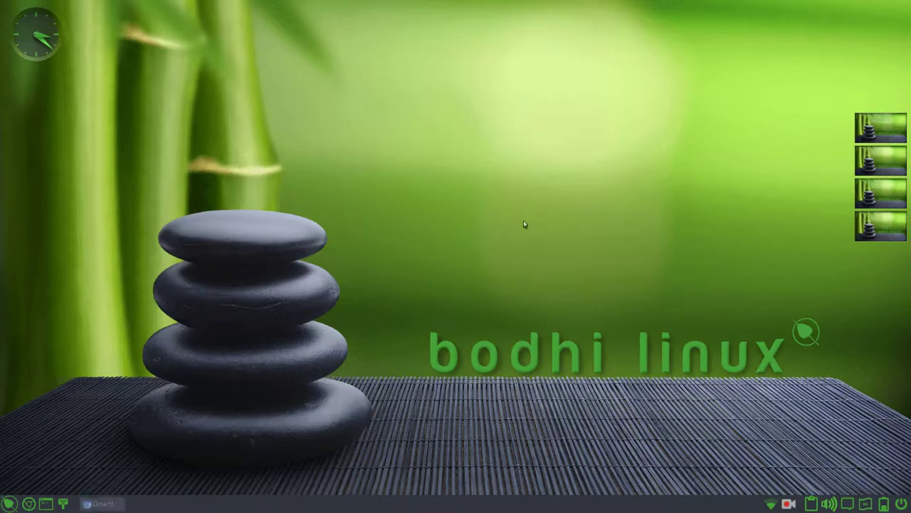
Browse the Escritorio, Papelera, Sistema de archivos and home locations in a maximized file manager, then restore its size and close it.
left_click(62, 506)
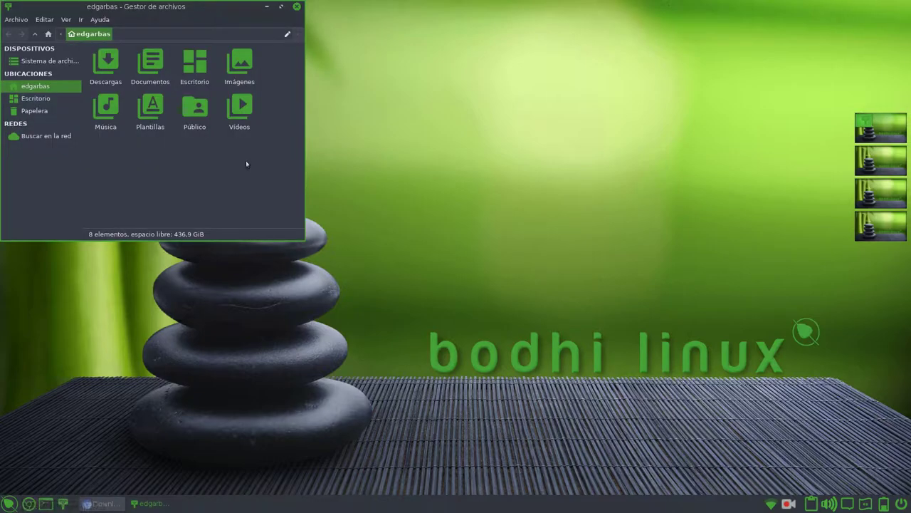
left_click(281, 7)
left_click(35, 101)
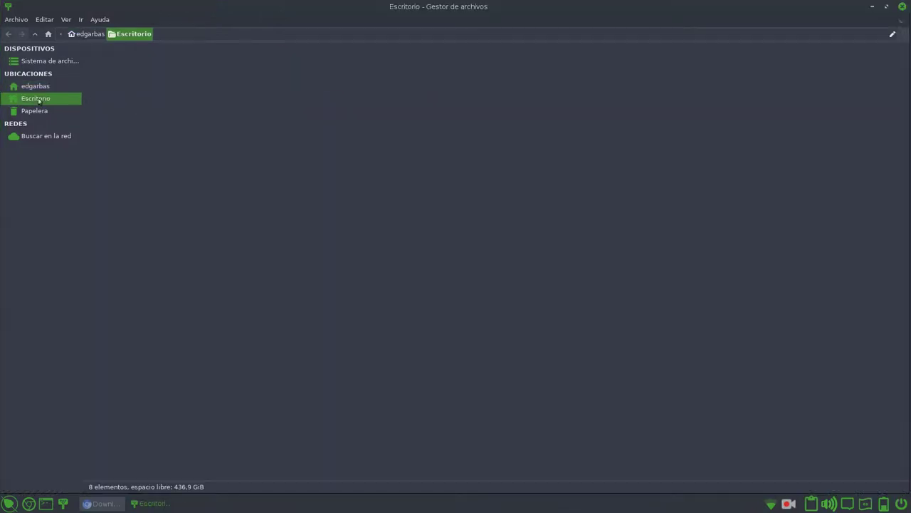
left_click(39, 112)
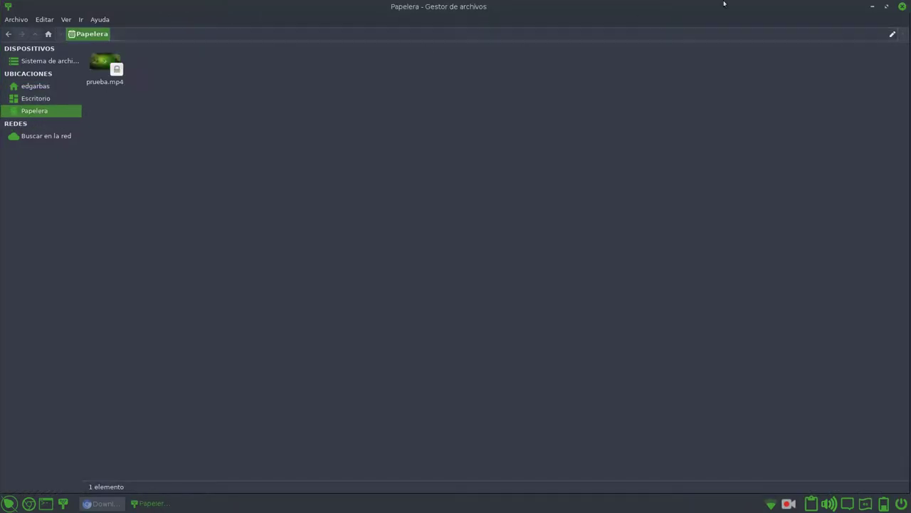
left_click(28, 61)
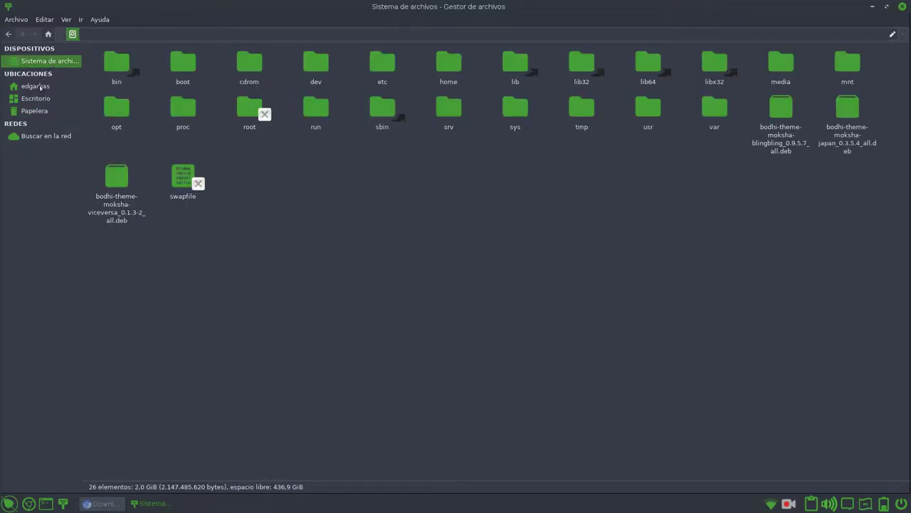
left_click(40, 87)
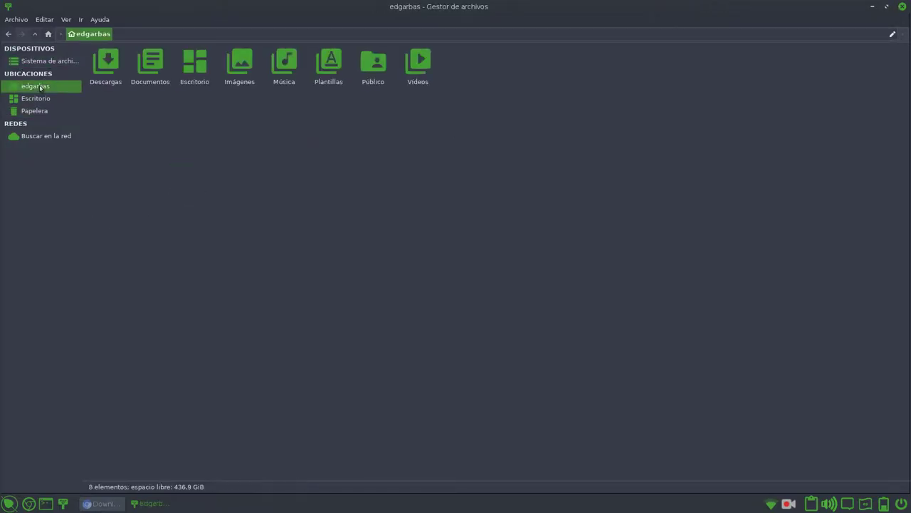
left_click(887, 6)
left_click(295, 9)
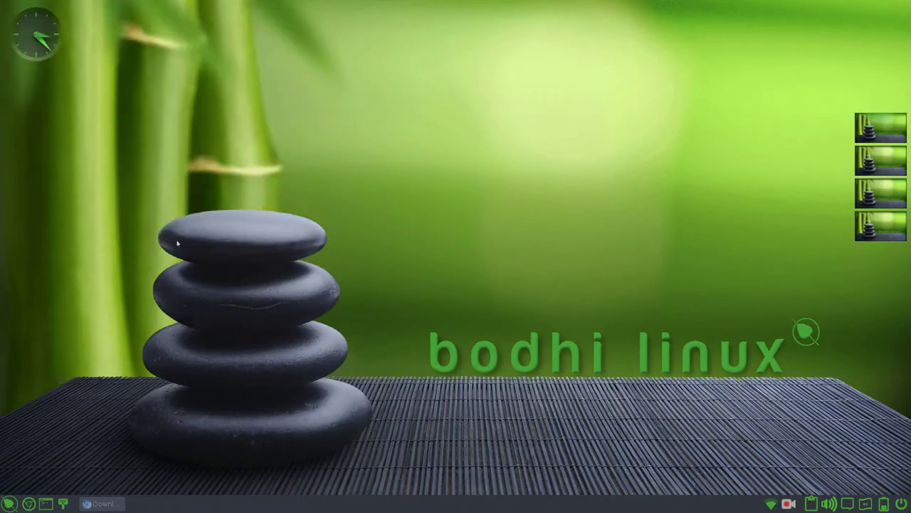
Refresh the package lists in a terminal with "sudo apt update", entering the account password.
left_click(45, 503)
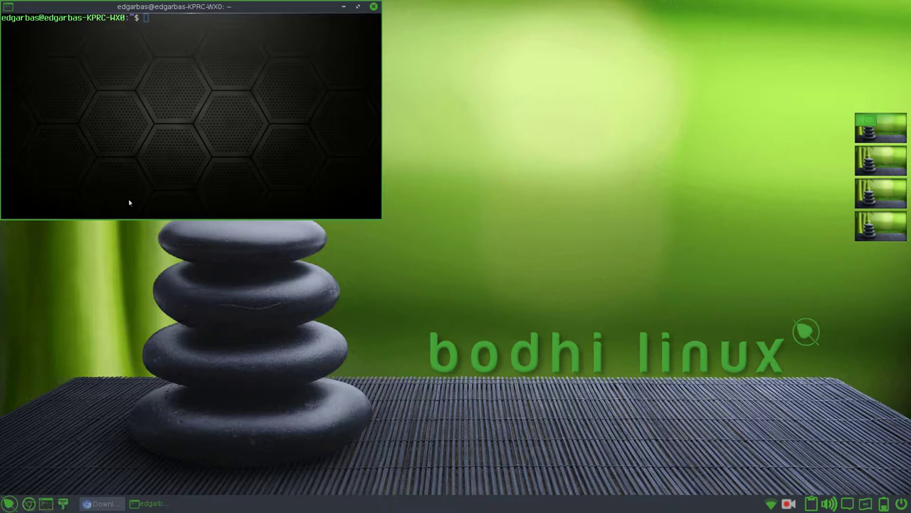
type("sdu")
key("BackSpace")
key("BackSpace")
type("udo apt update")
key("Return")
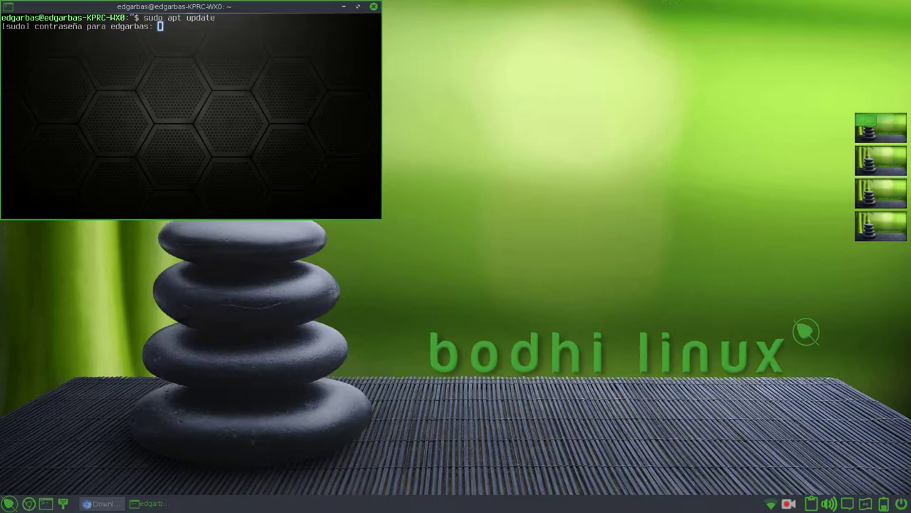
key("Return")
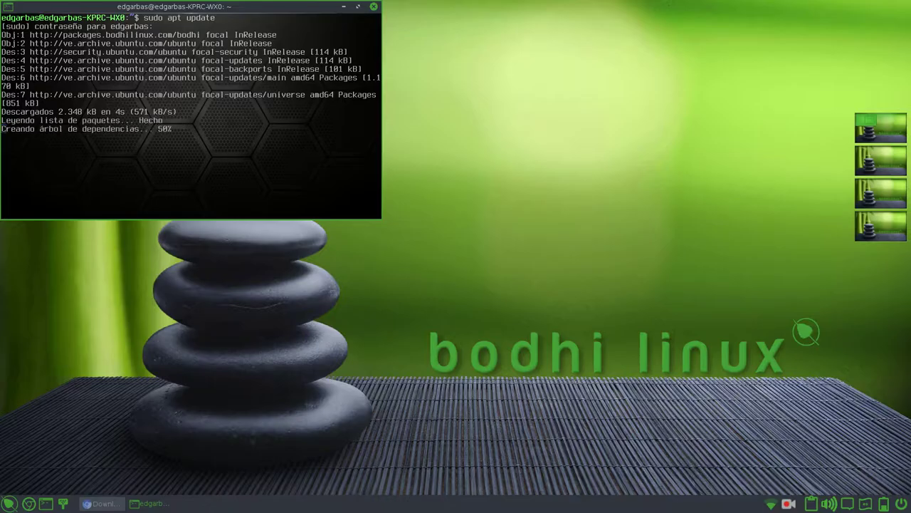
Upgrade the installed packages with "sudo apt upgrade" and close the terminal.
type("sudo")
key("BackSpace")
key("BackSpace")
key("BackSpace")
type("udo")
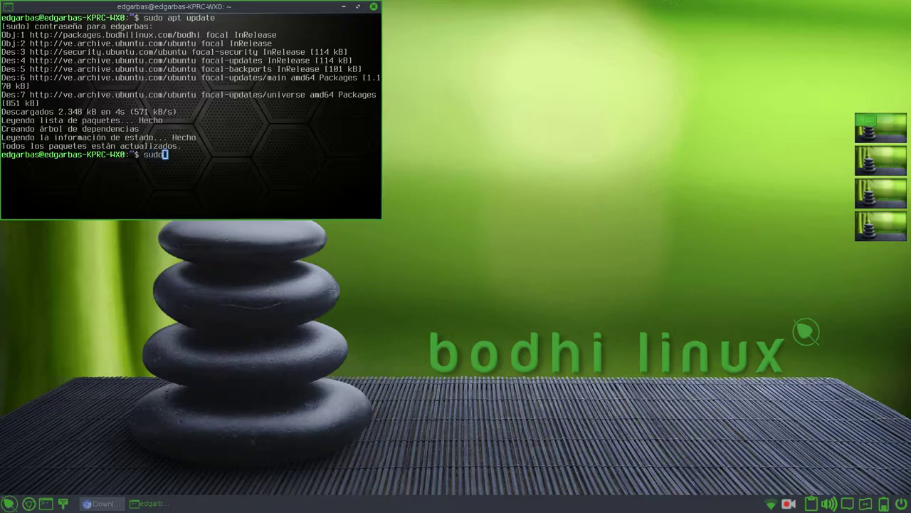
type(" apt upgrade")
key("Return")
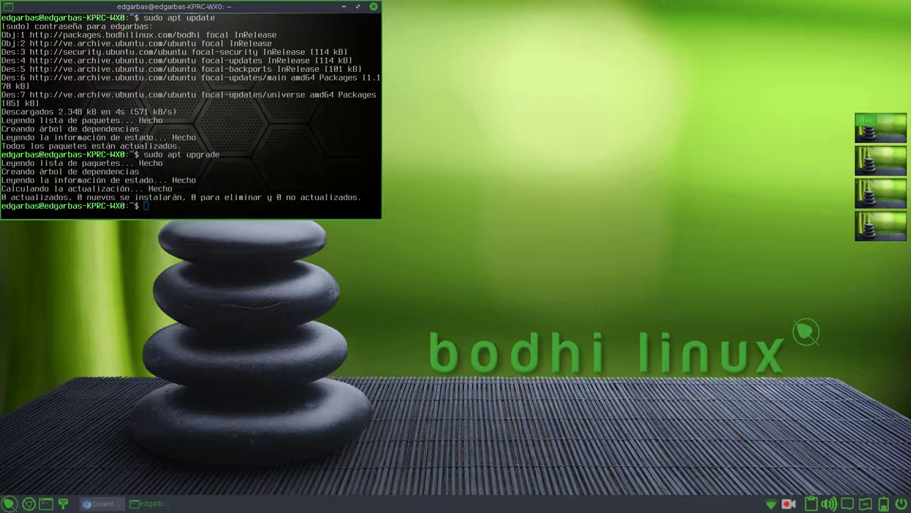
left_click(373, 6)
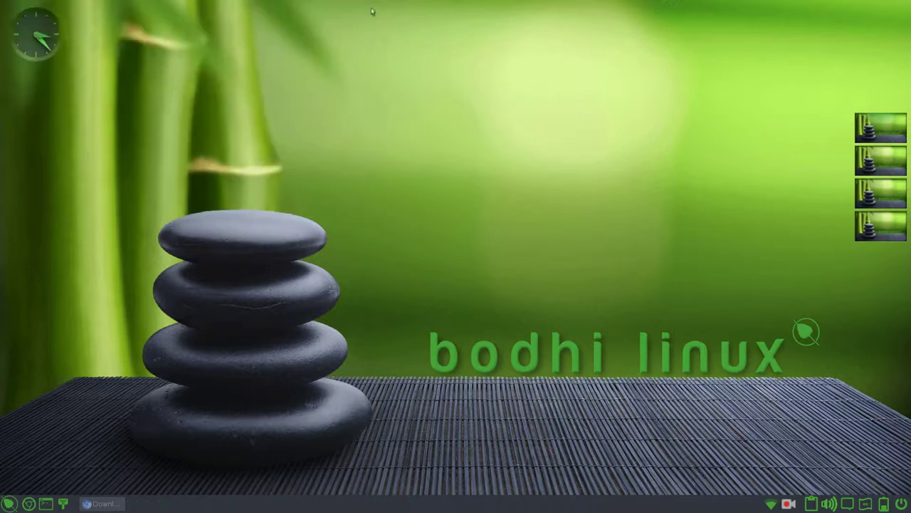
Check the version information page of the Chromium browser in a new window and close it.
left_click(30, 505)
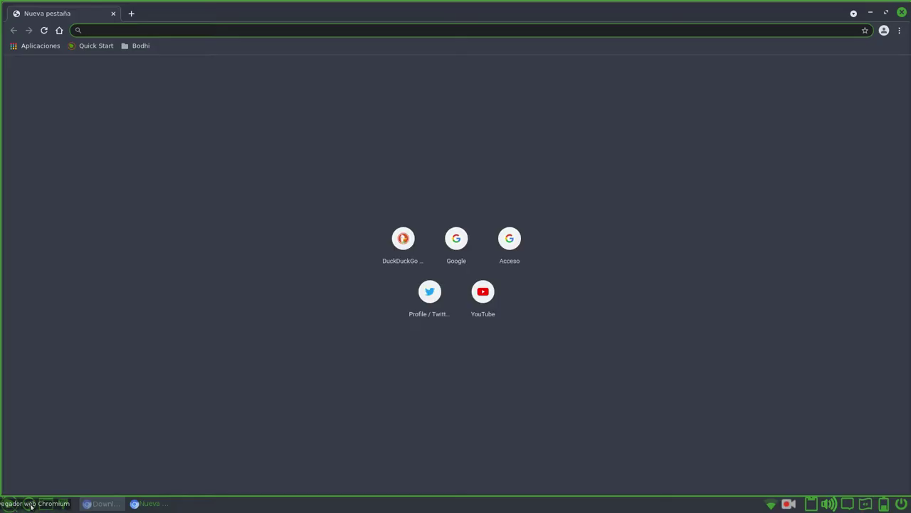
left_click(899, 30)
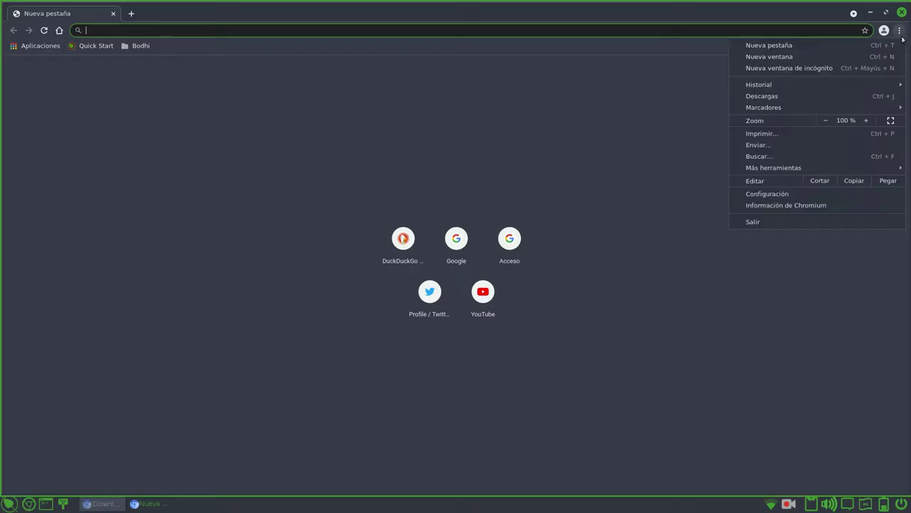
left_click(816, 208)
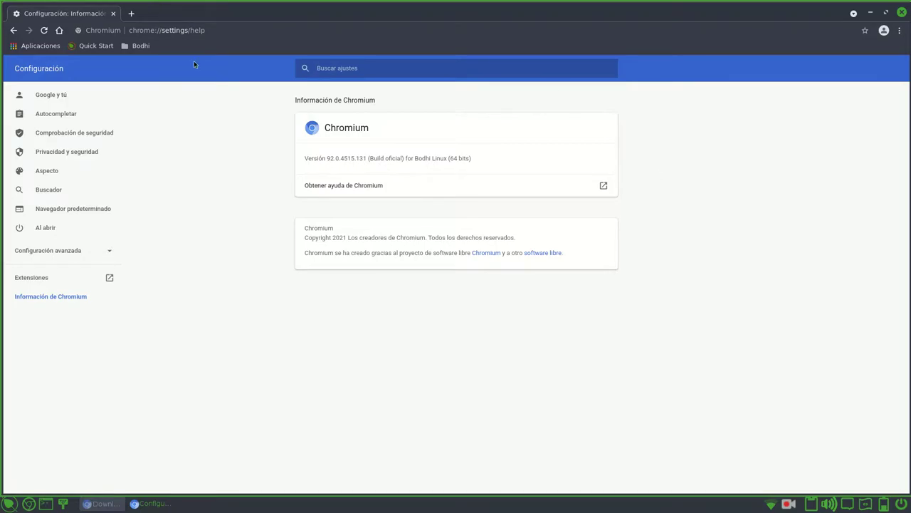
left_click(112, 14)
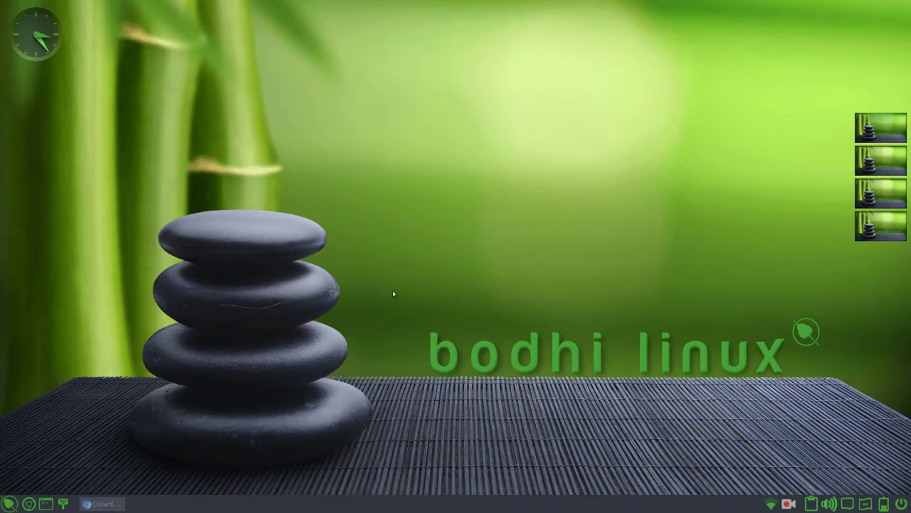
Launch Synaptic Package Manager from the system tools, authenticate with the account password, and close its quick introduction.
left_click(8, 504)
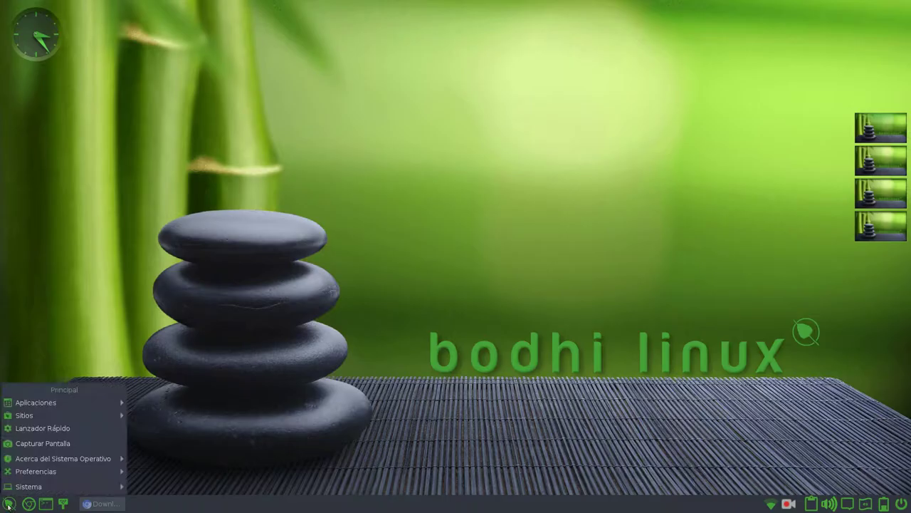
mouse_move(40, 403)
mouse_move(158, 408)
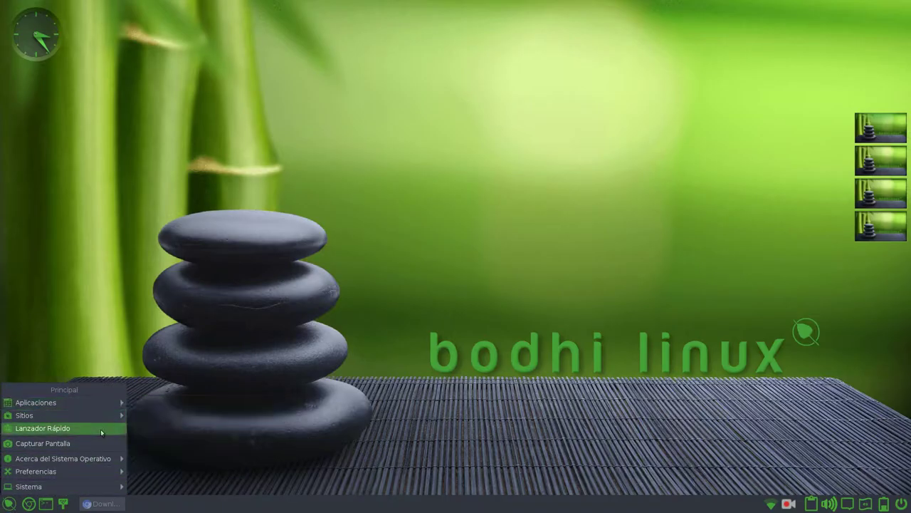
mouse_move(85, 460)
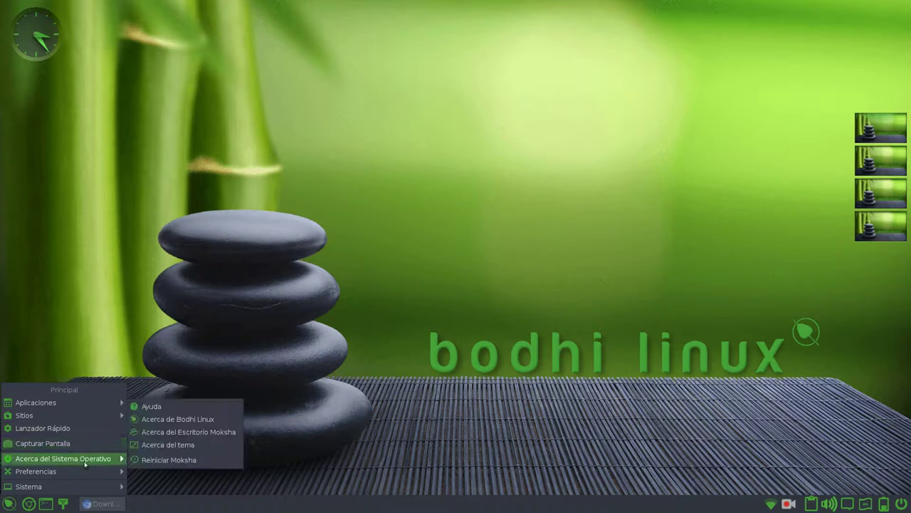
mouse_move(79, 418)
mouse_move(71, 402)
mouse_move(207, 467)
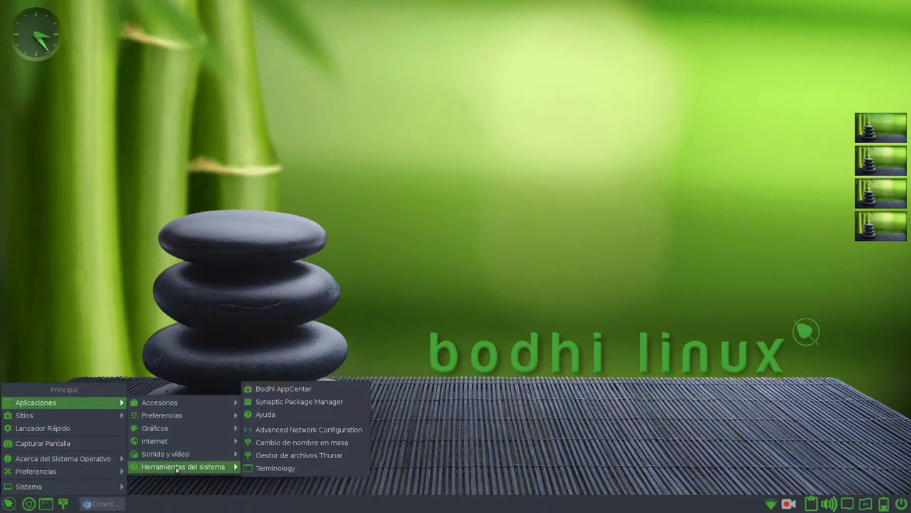
left_click(334, 403)
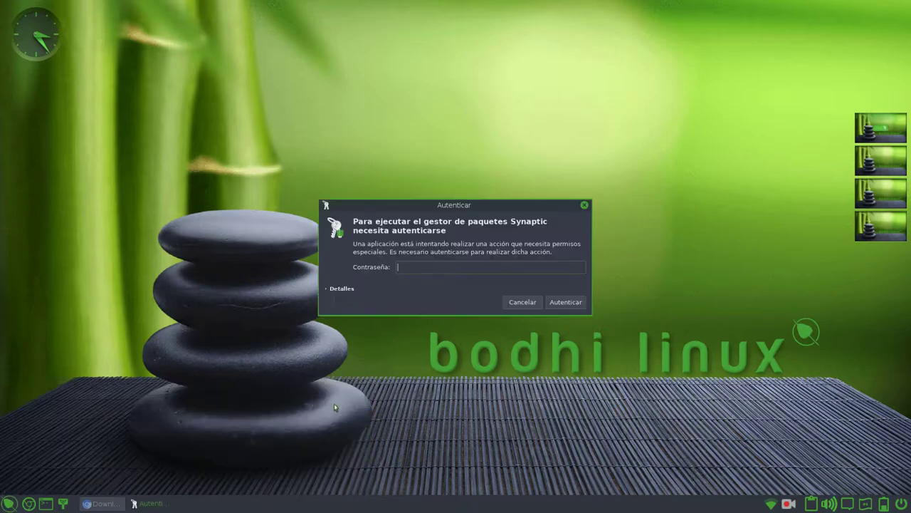
type("****")
key("Return")
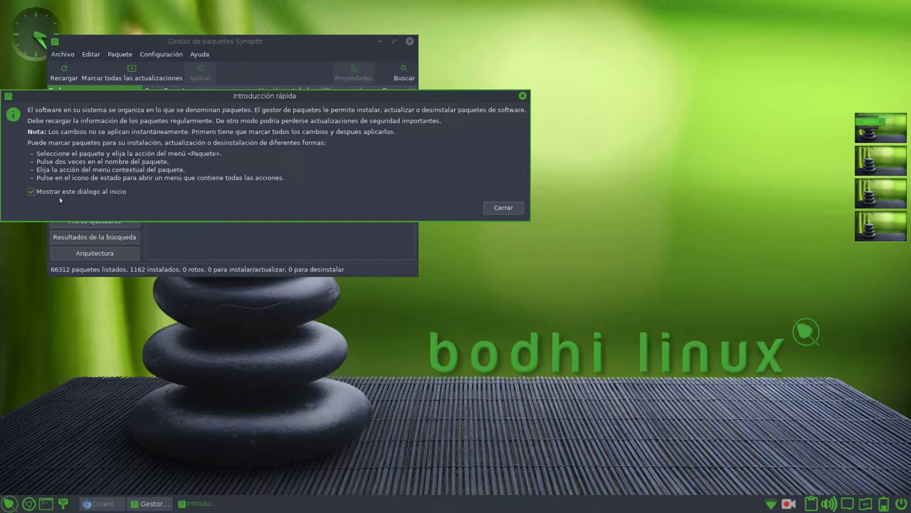
left_click(510, 209)
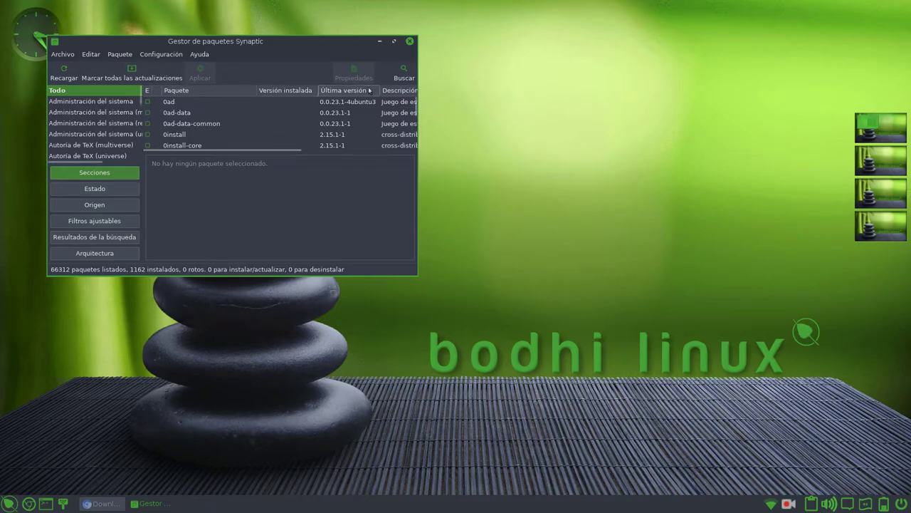
Search Synaptic for "Telegram" by description and name, and review the found packages in the maximized window.
left_click(403, 73)
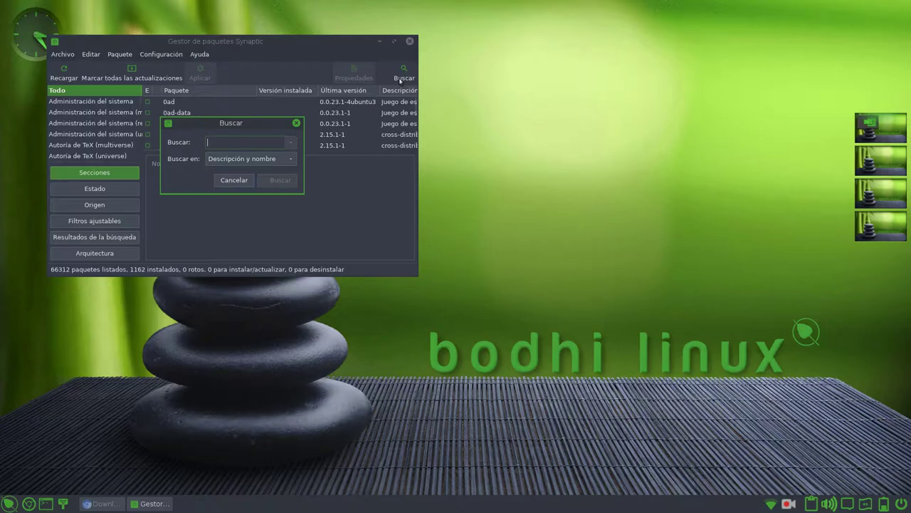
type("Telegram")
left_click(275, 181)
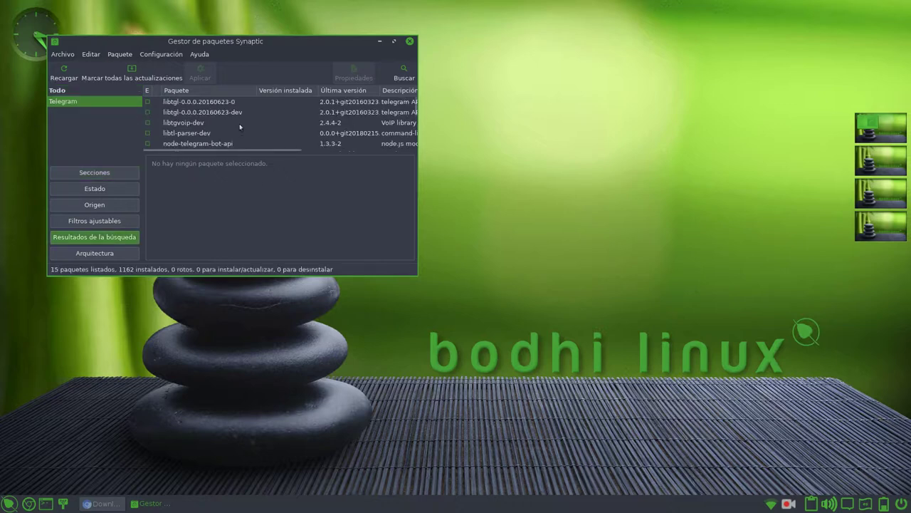
left_click(395, 42)
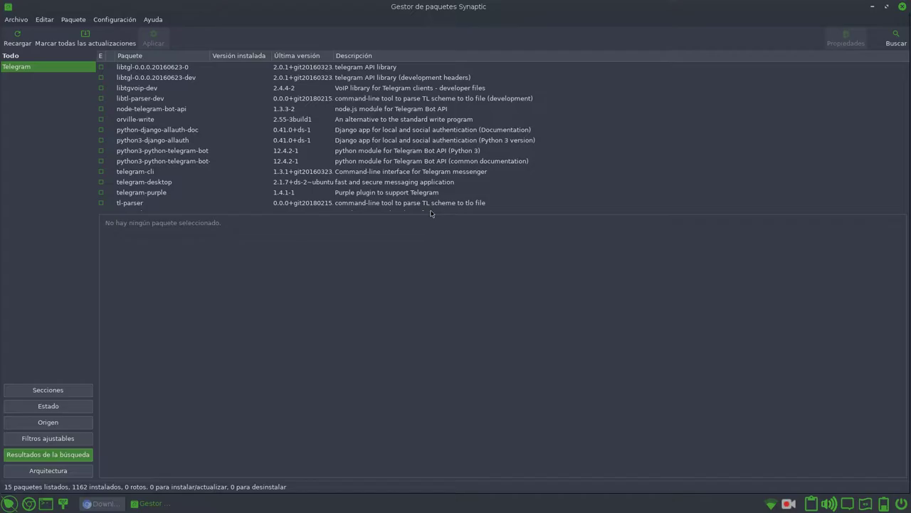
scroll(195, 153, "down", 1)
scroll(195, 154, "up", 1)
scroll(178, 167, "down", 1)
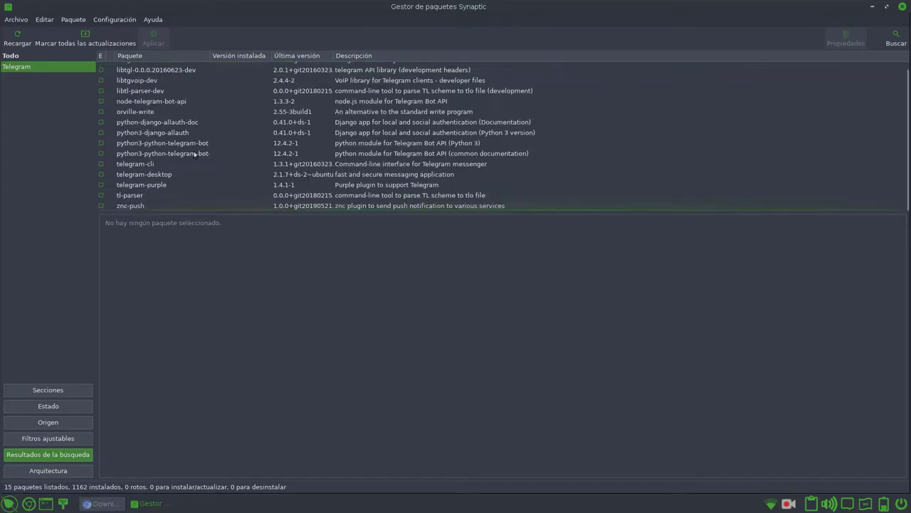
Mark the telegram-desktop package for installation, including the additional required packages.
left_click(159, 176)
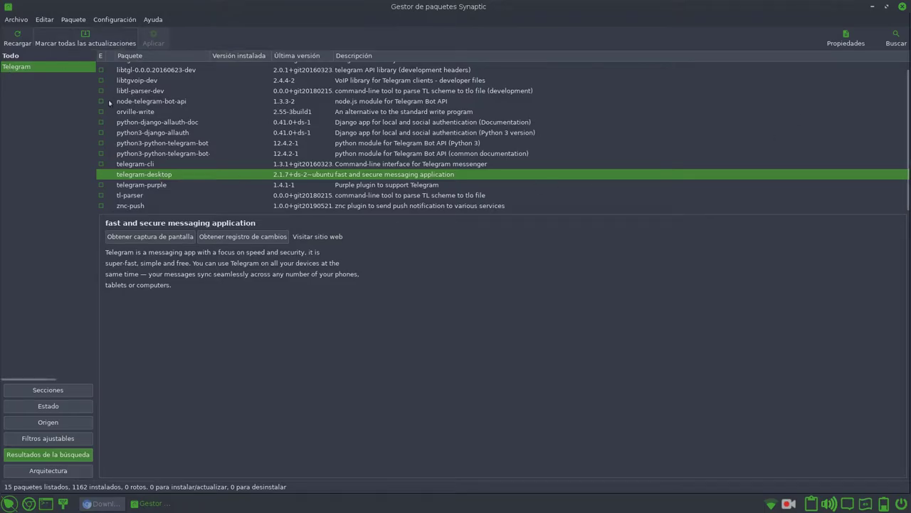
right_click(231, 175)
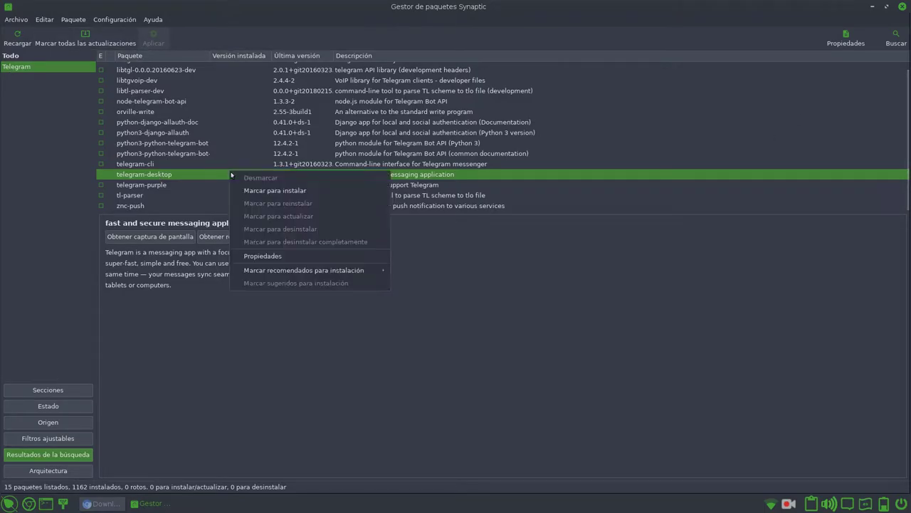
left_click(246, 191)
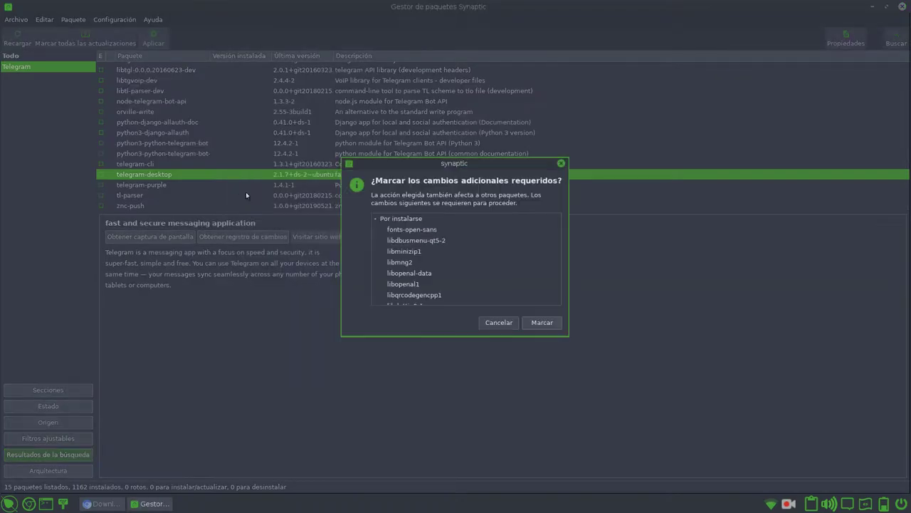
left_click(545, 325)
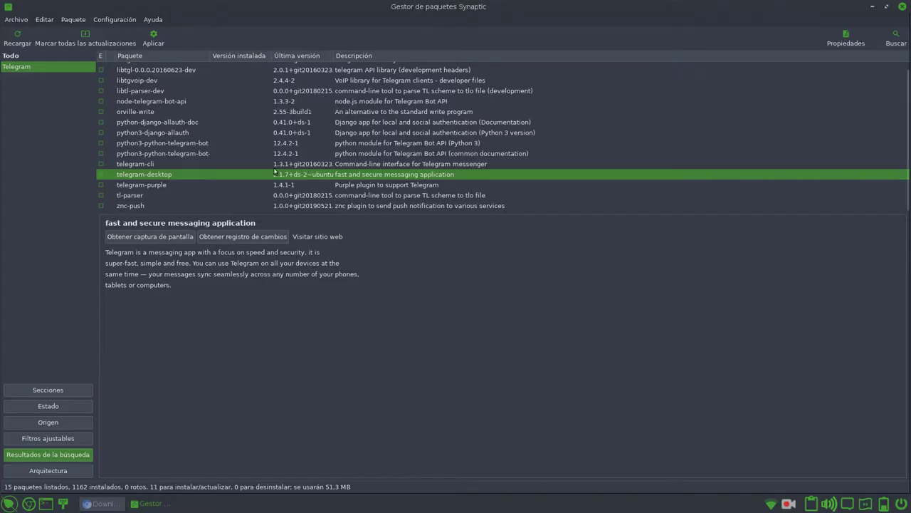
Apply the marked changes to install telegram-desktop and dismiss the completion notice.
left_click(153, 37)
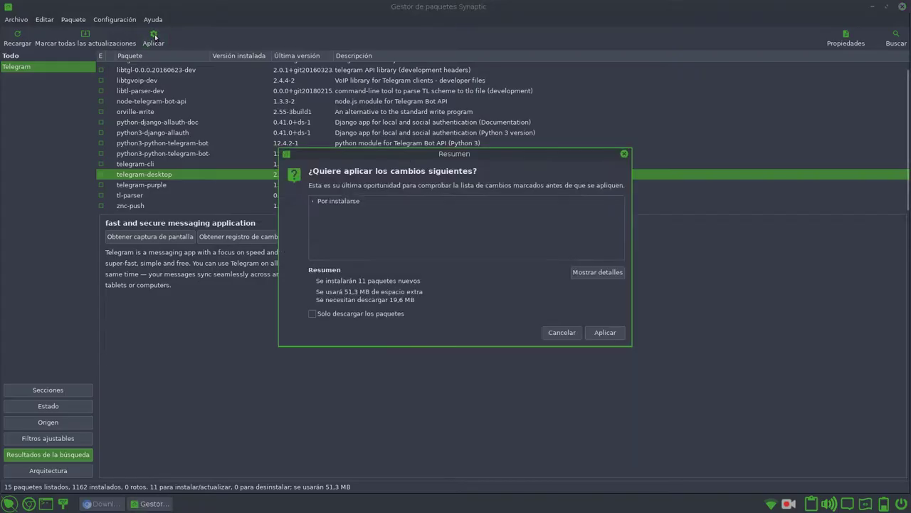
left_click(605, 332)
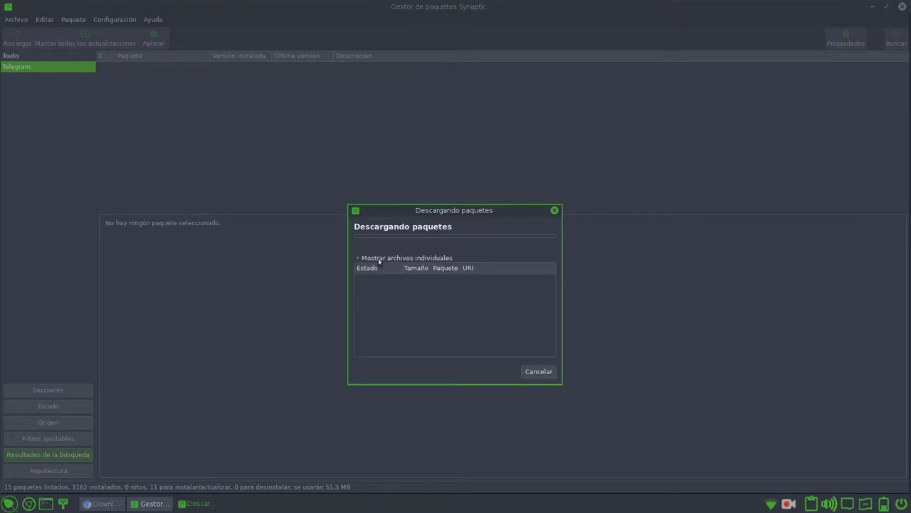
left_click_drag(476, 211, 418, 116)
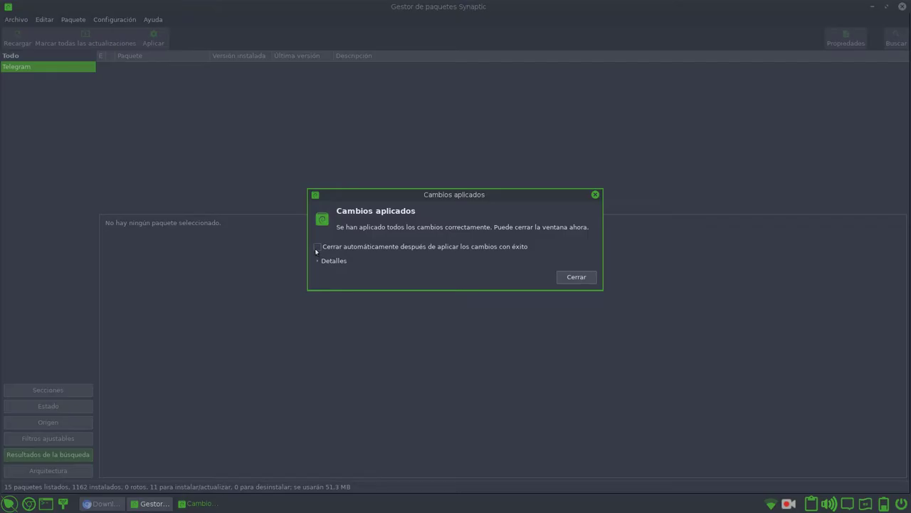
key("Return")
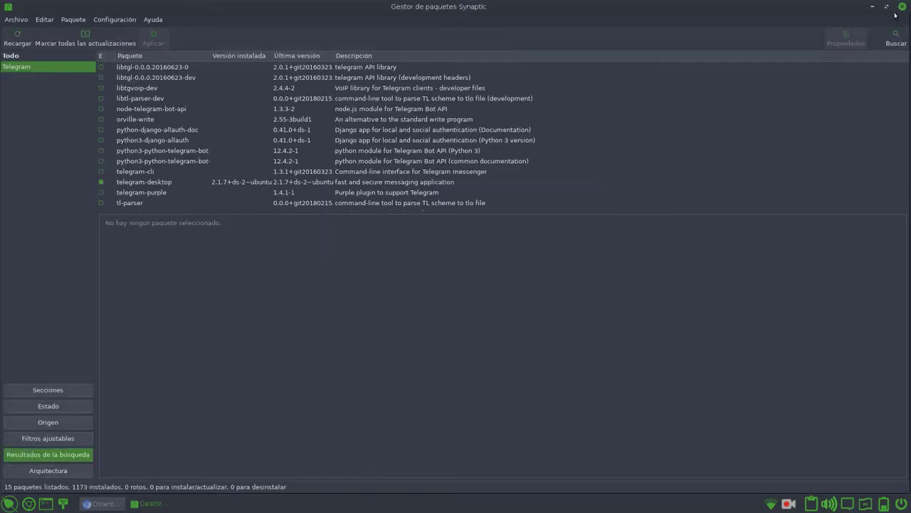
Restore the Synaptic window and move it aside, and launch Telegram Desktop to check its welcome screen before closing it.
left_click(886, 10)
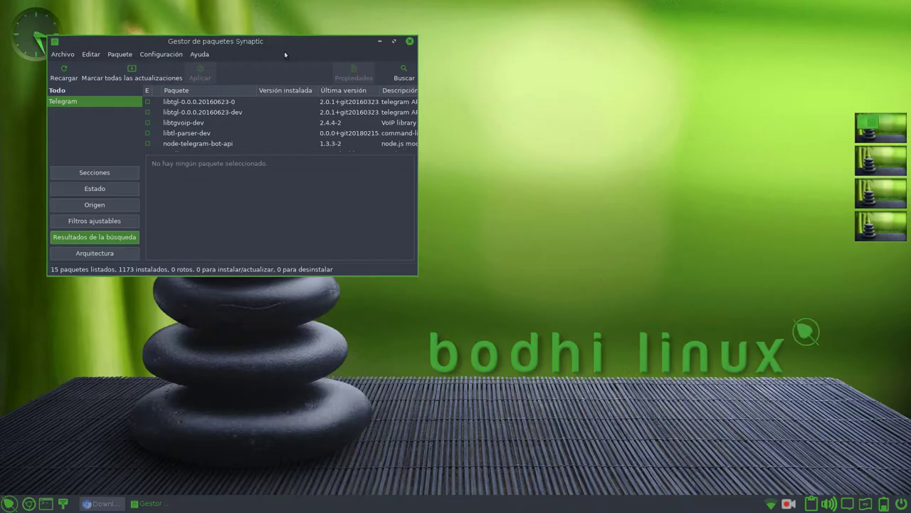
left_click_drag(281, 50, 709, 48)
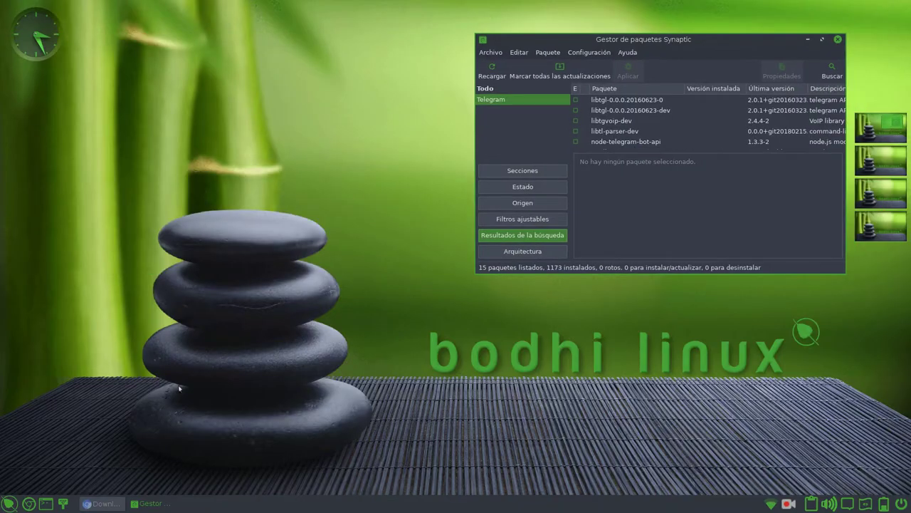
left_click(10, 504)
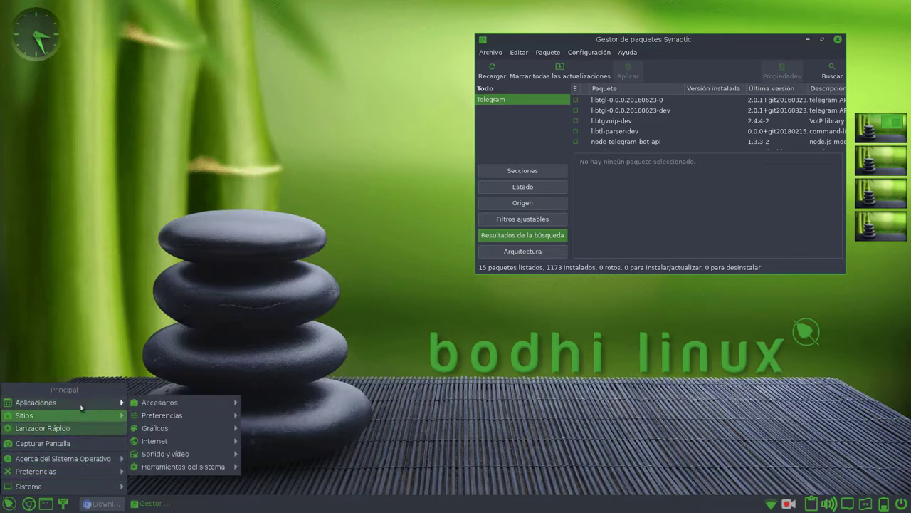
mouse_move(159, 433)
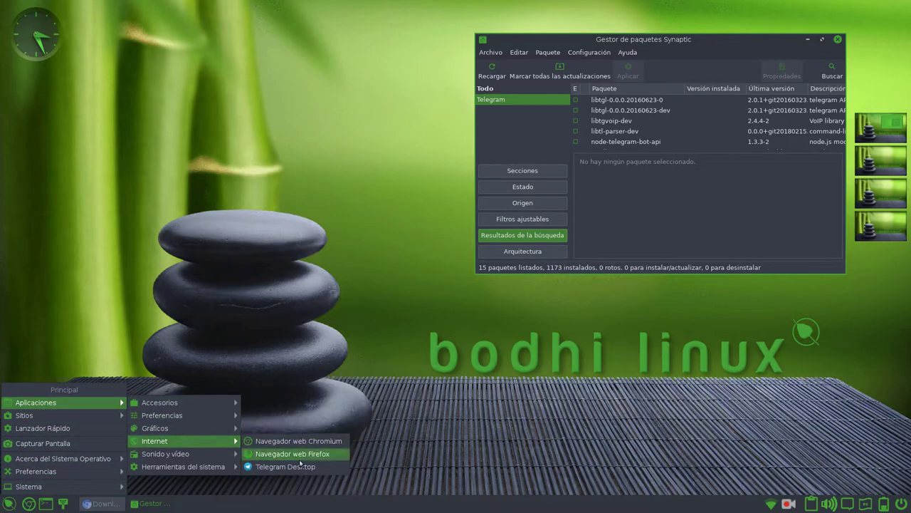
left_click(297, 470)
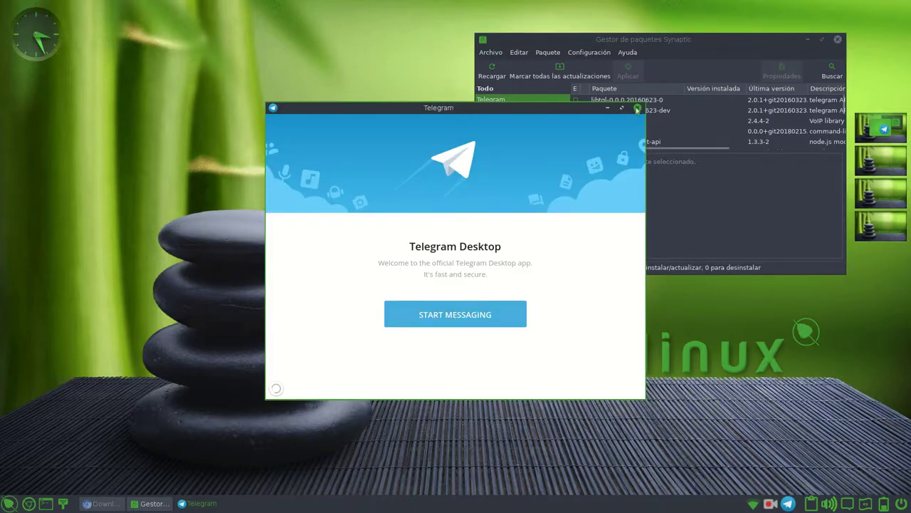
left_click(638, 108)
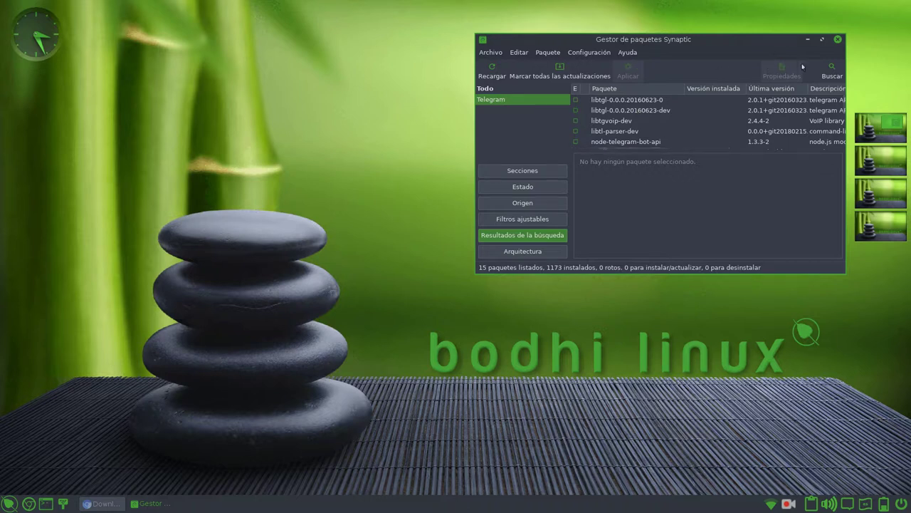
Check the marking options for the libtgl-0.0.0.20160623-dev package without a new search, and close Synaptic.
left_click(831, 72)
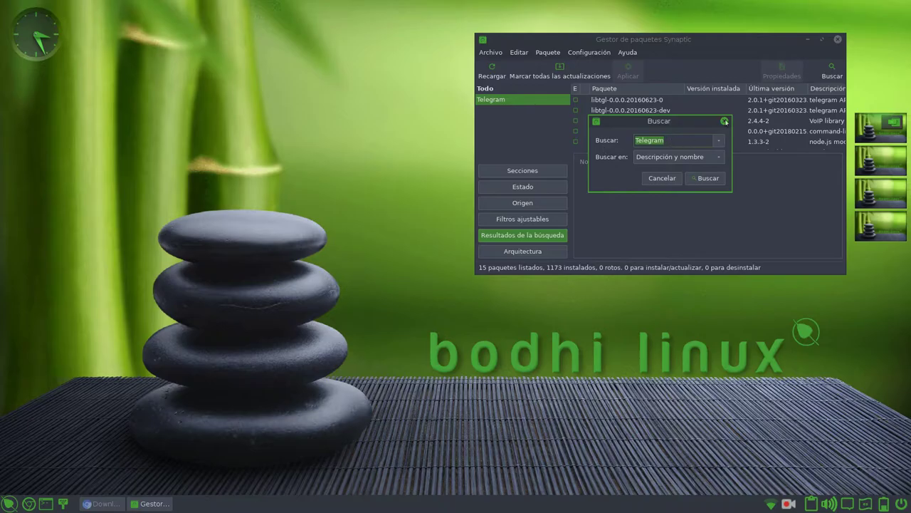
left_click(725, 121)
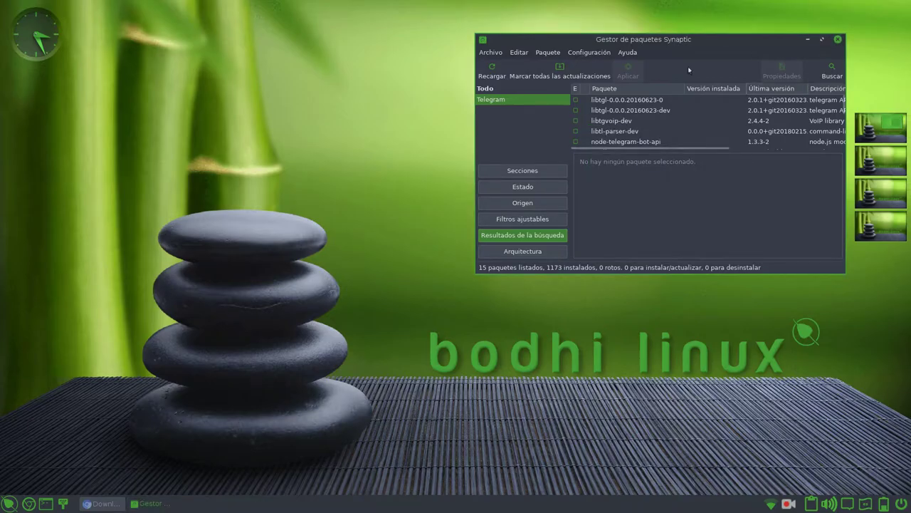
left_click(616, 112)
right_click(617, 113)
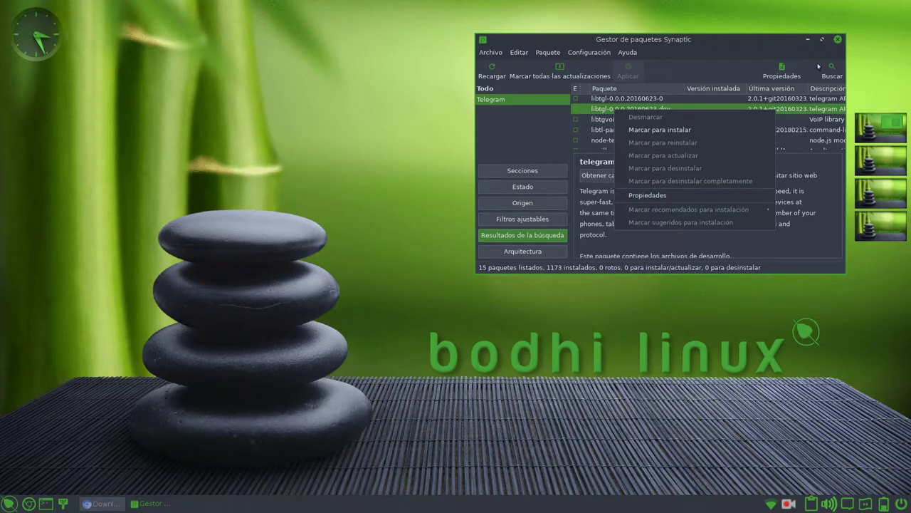
left_click(838, 40)
left_click(838, 40)
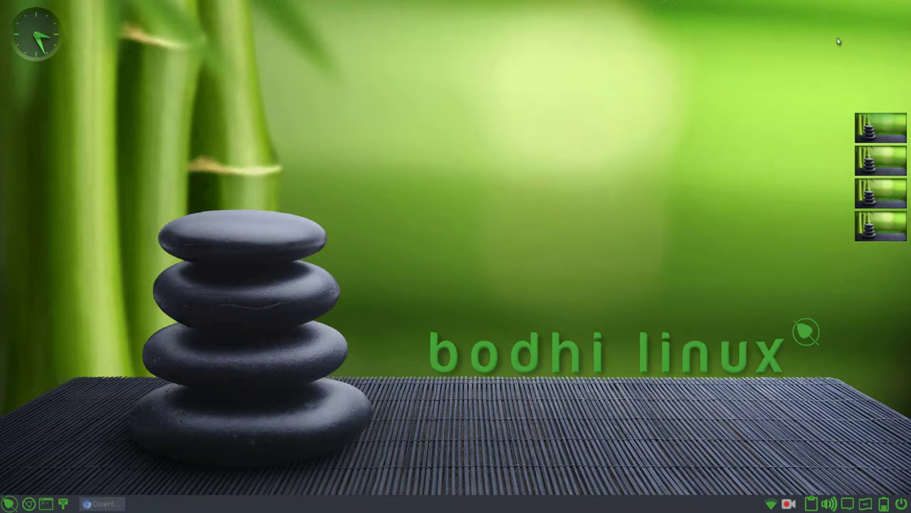
Launch Disks from the accessories, view the 512 GB disk's partition information, and close it.
left_click(14, 508)
mouse_move(76, 408)
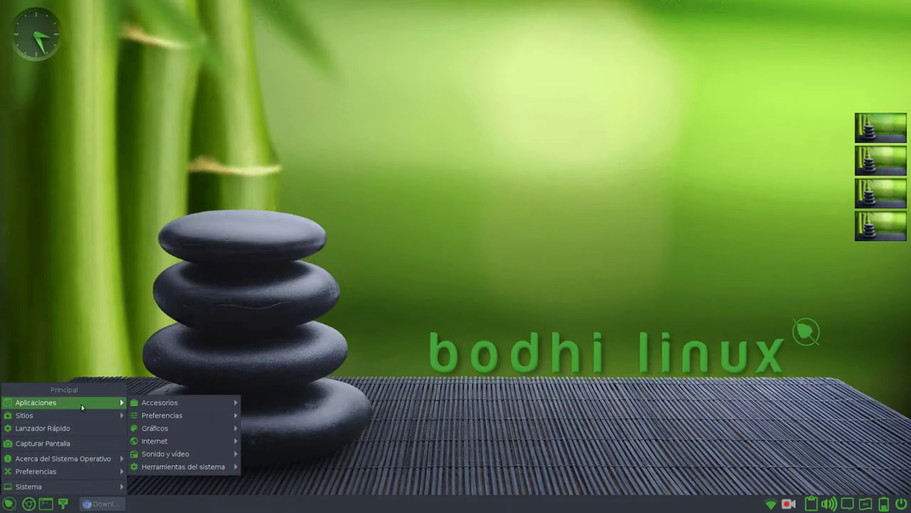
mouse_move(141, 417)
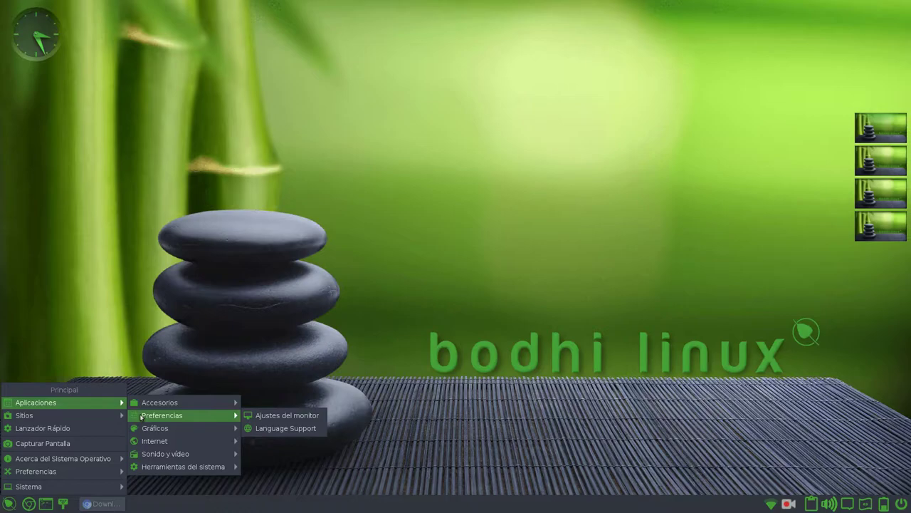
mouse_move(190, 402)
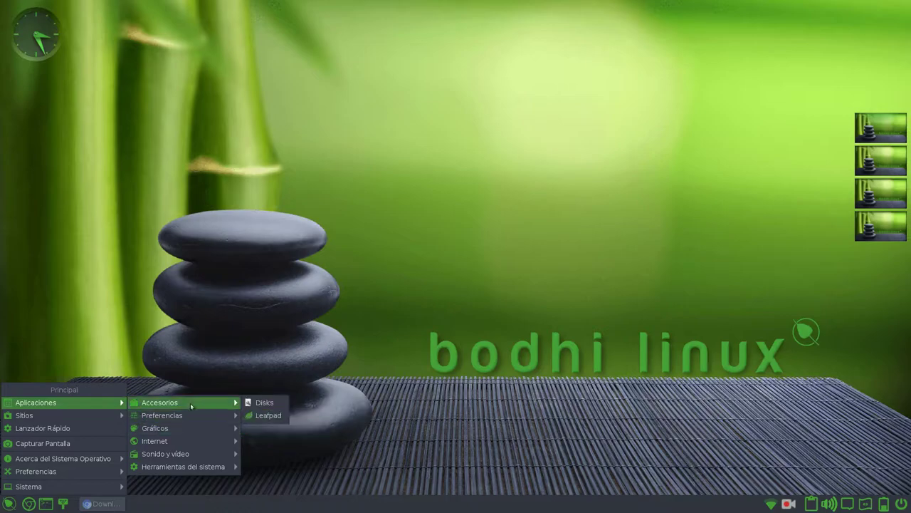
left_click(261, 403)
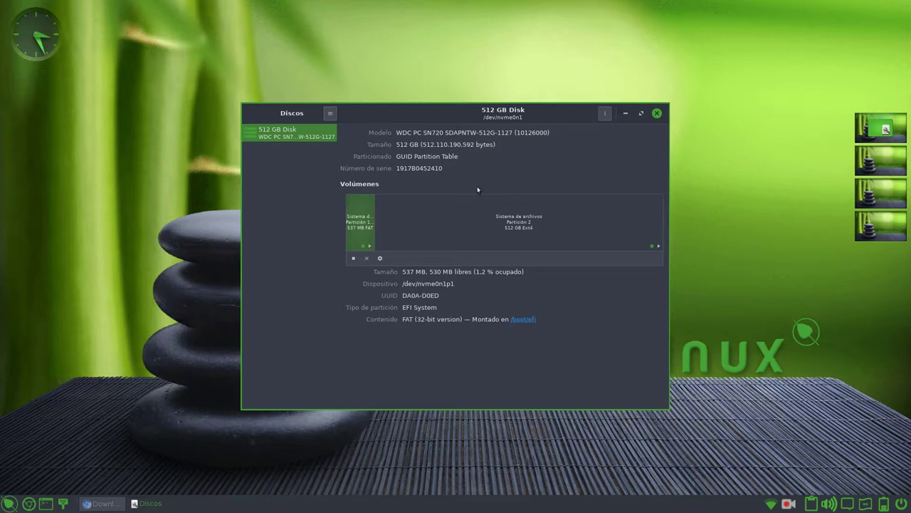
left_click(658, 114)
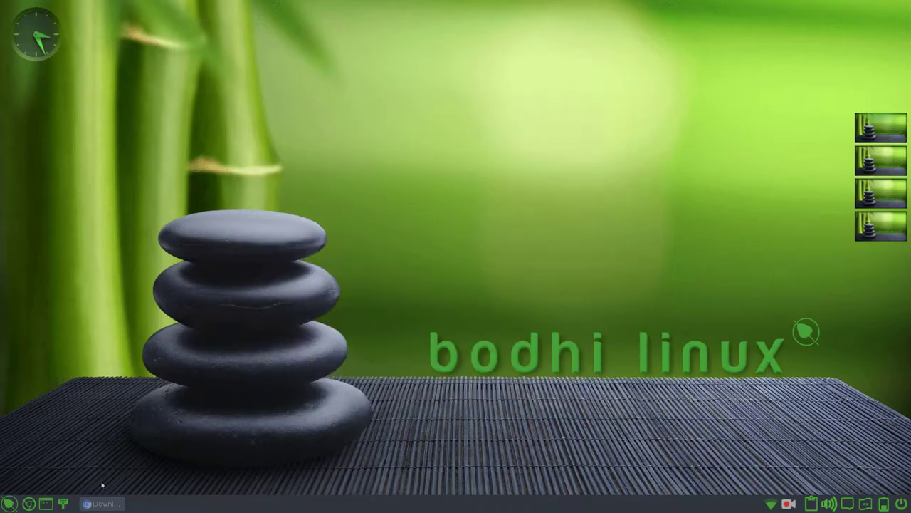
Launch the Terminology terminal from the system tools, move its window slightly, and close it.
left_click(9, 503)
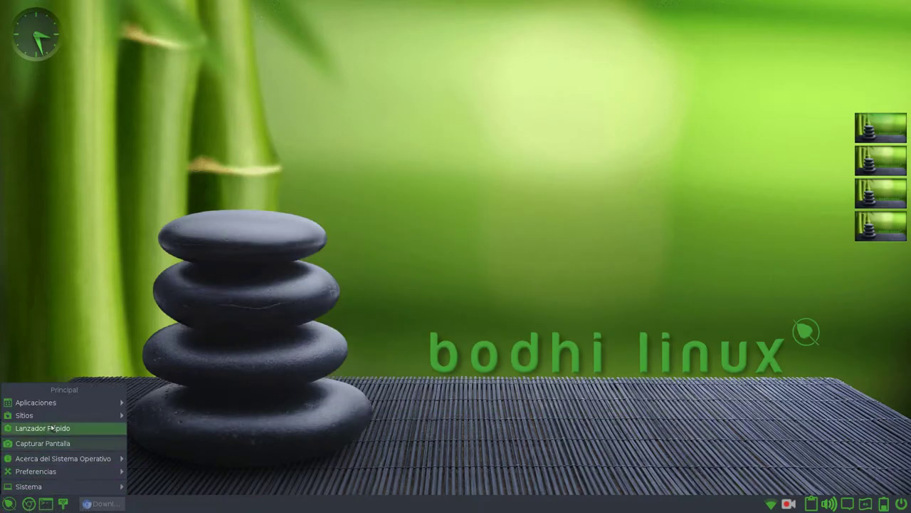
mouse_move(164, 429)
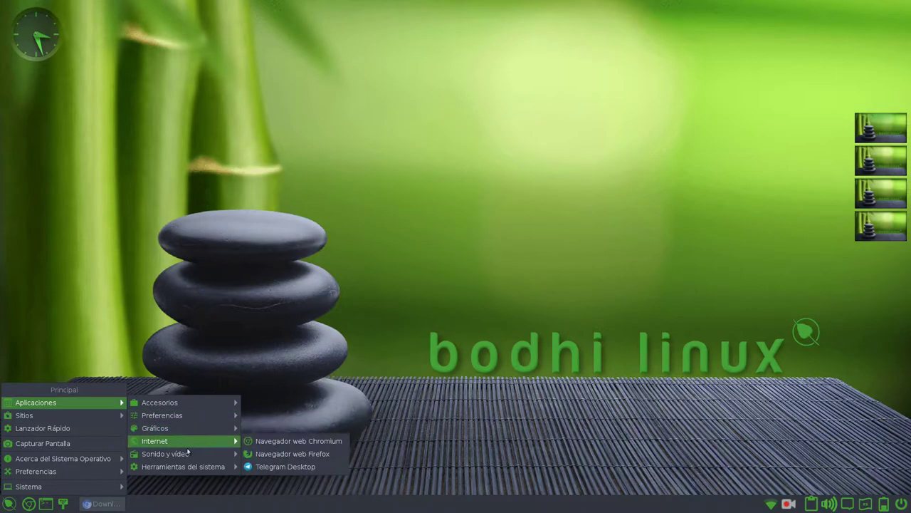
mouse_move(185, 467)
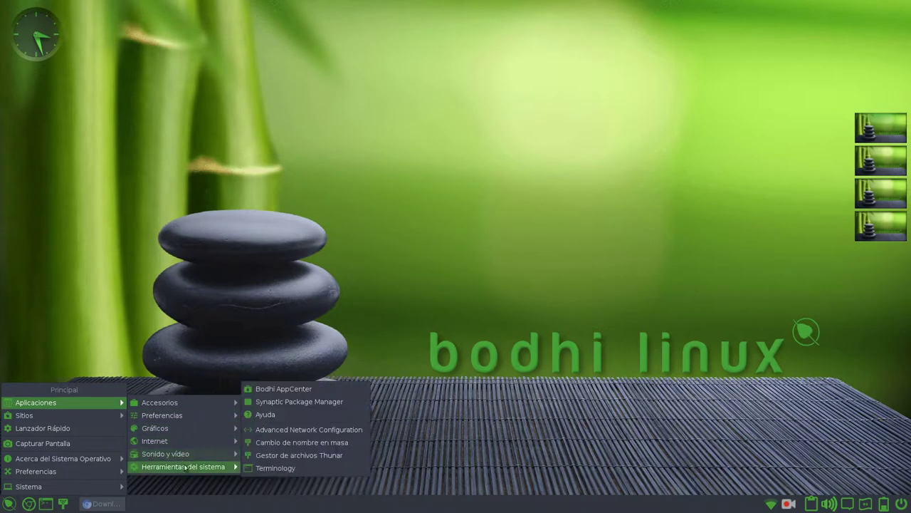
left_click(263, 468)
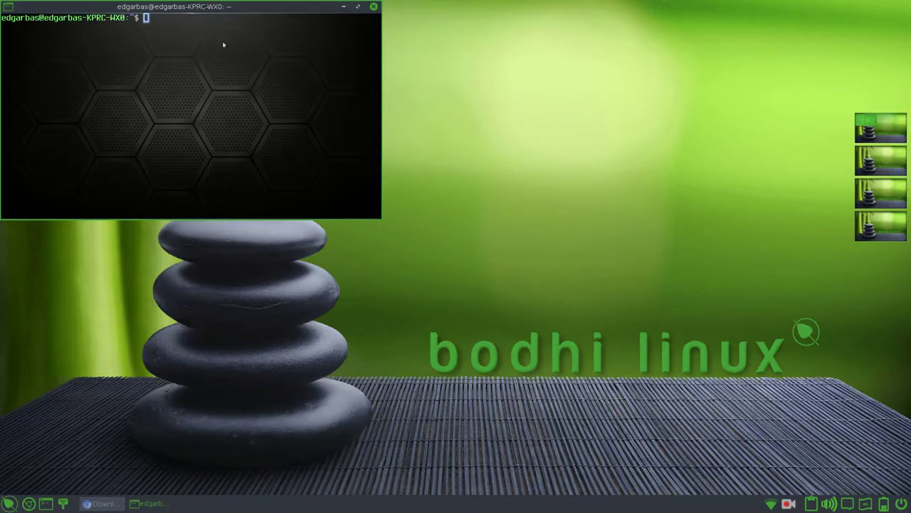
left_click_drag(260, 11, 284, 33)
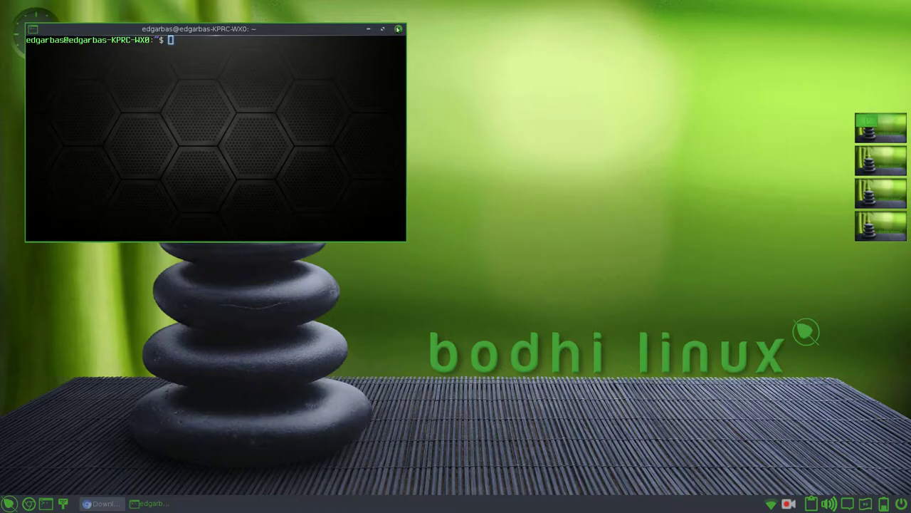
left_click(398, 29)
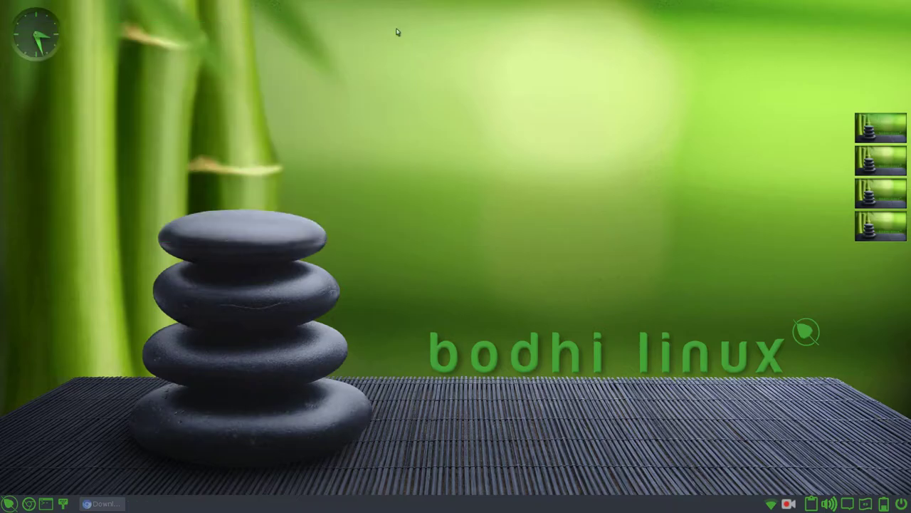
Switch the desktop theme to MokshaSunshine, and replace it with the MokshaPink theme.
left_click(10, 503)
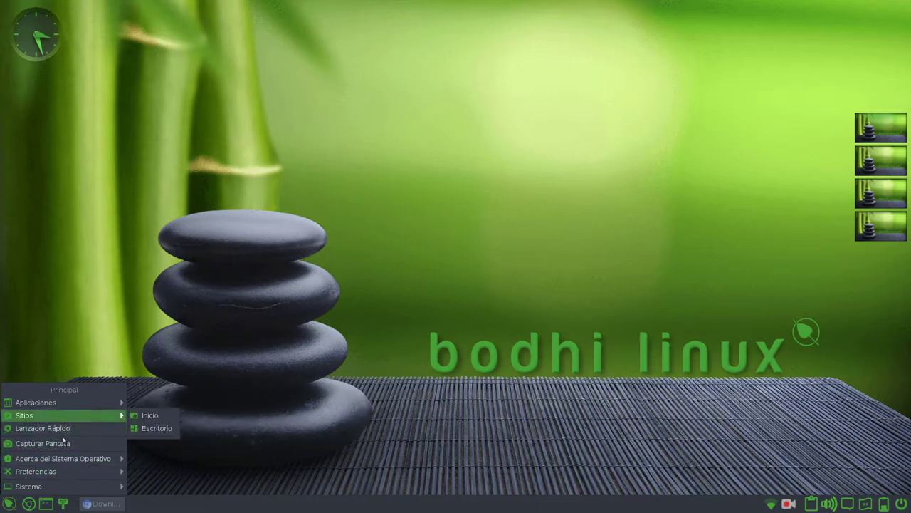
mouse_move(58, 472)
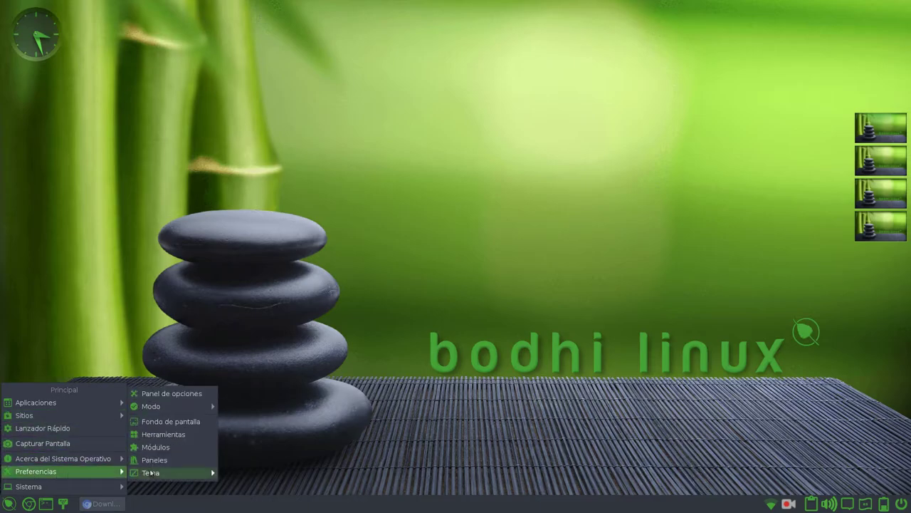
mouse_move(162, 475)
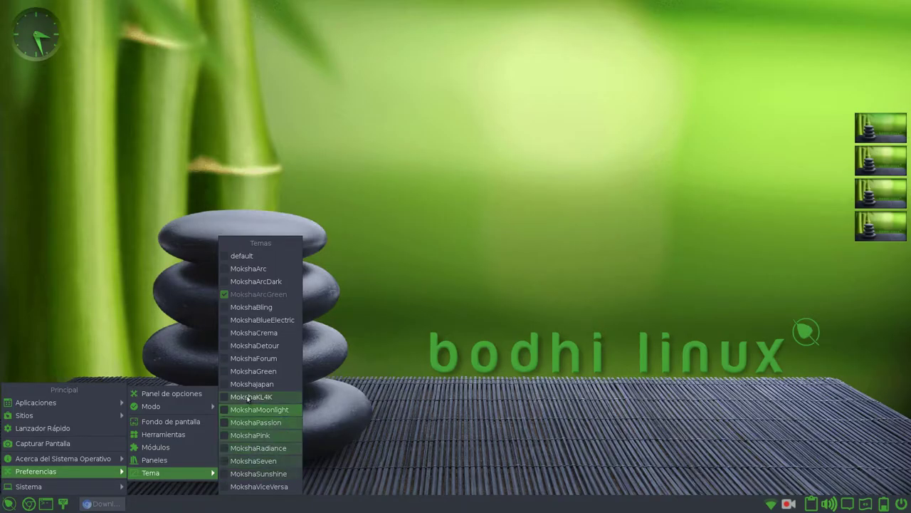
mouse_move(210, 473)
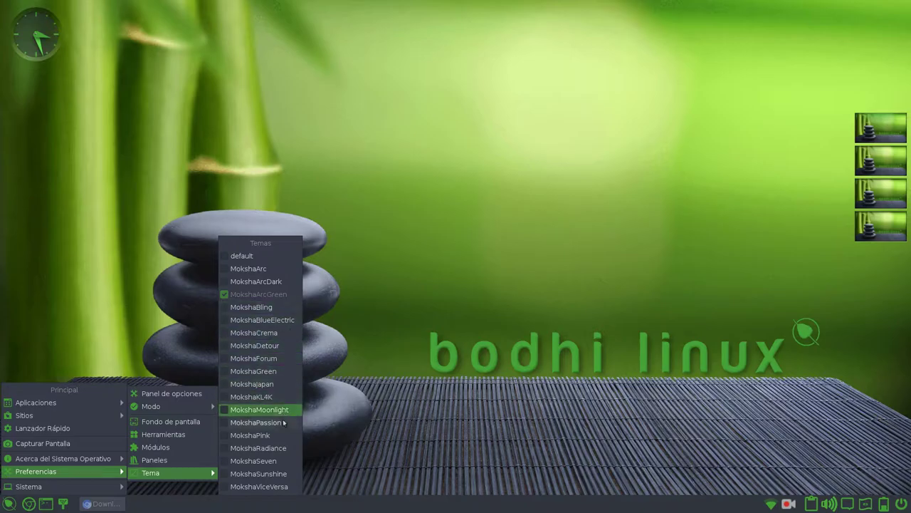
left_click(269, 474)
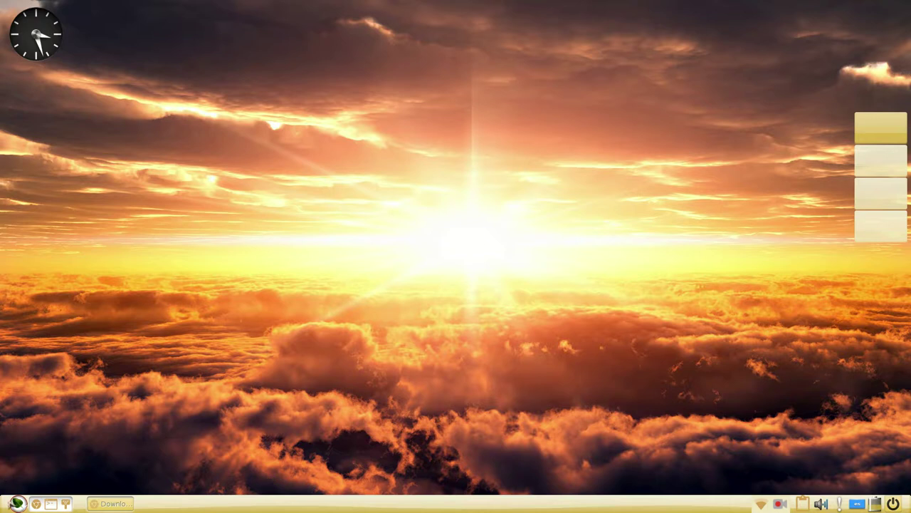
left_click(16, 502)
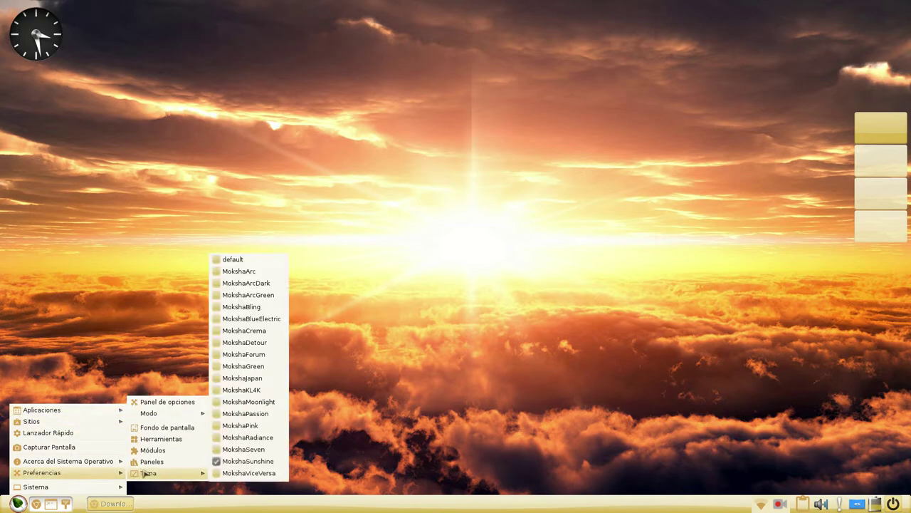
left_click(254, 426)
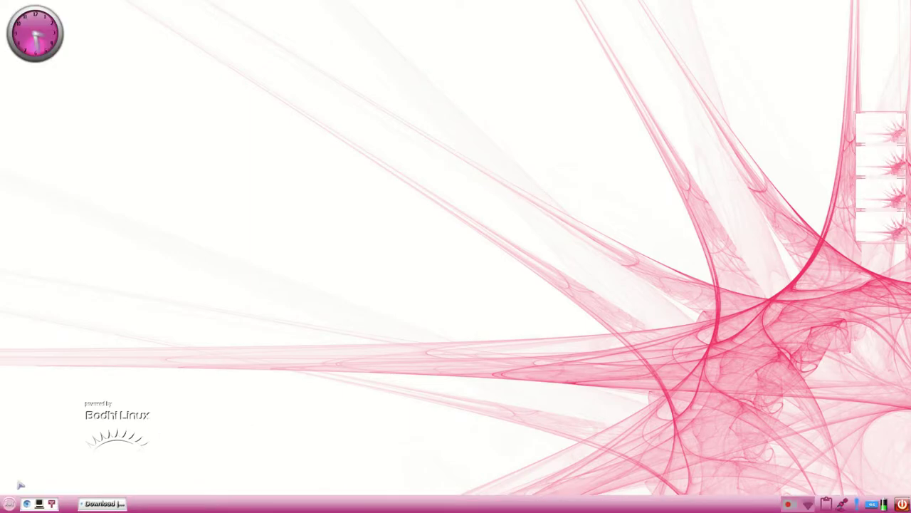
Change the desktop theme to MokshaDetour.
left_click(10, 505)
mouse_move(41, 423)
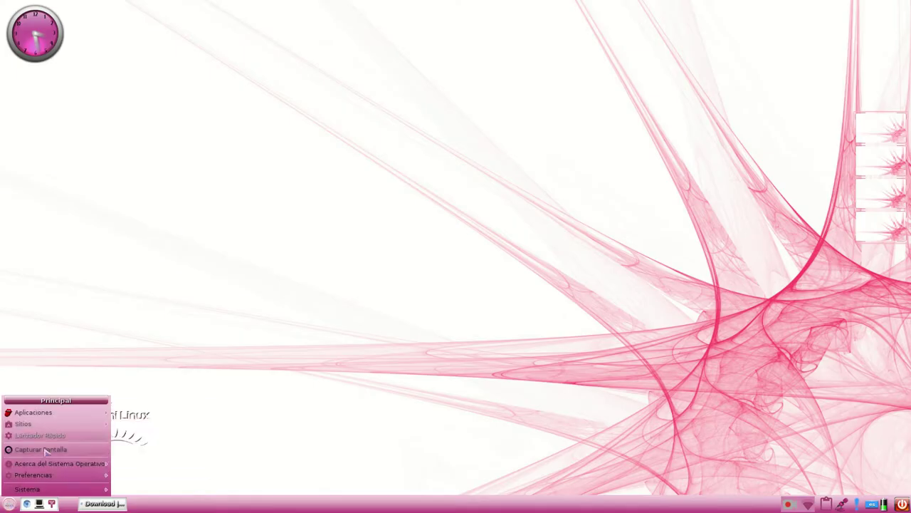
mouse_move(43, 475)
mouse_move(144, 477)
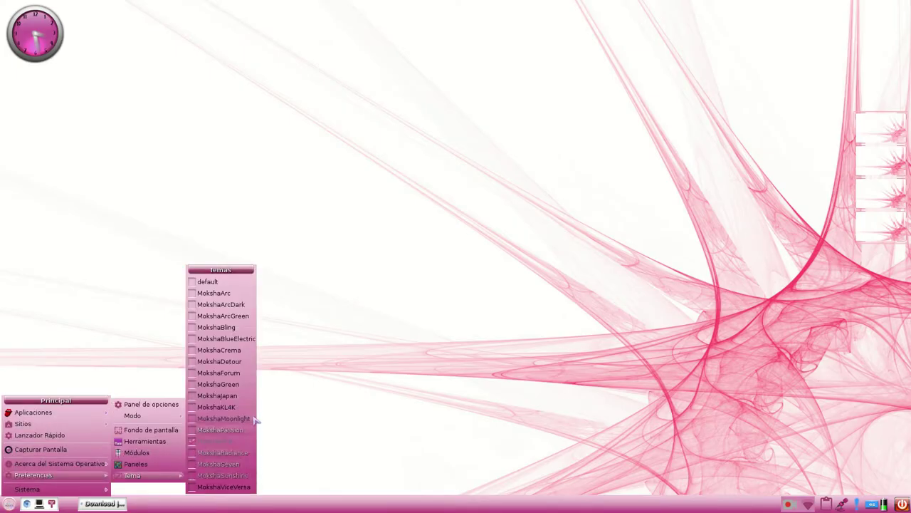
left_click(236, 371)
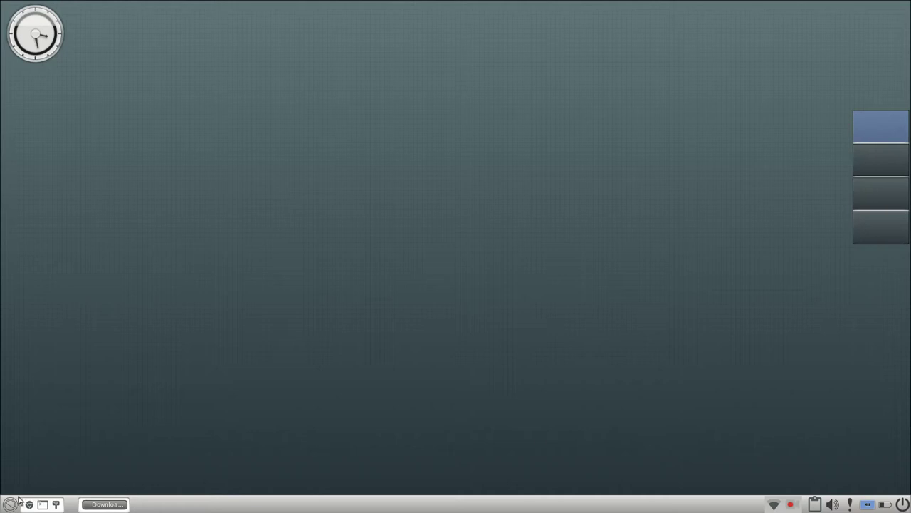
Open the Thunar file manager and the terminal in turn to check how the theme styles their windows, closing each one.
left_click(57, 505)
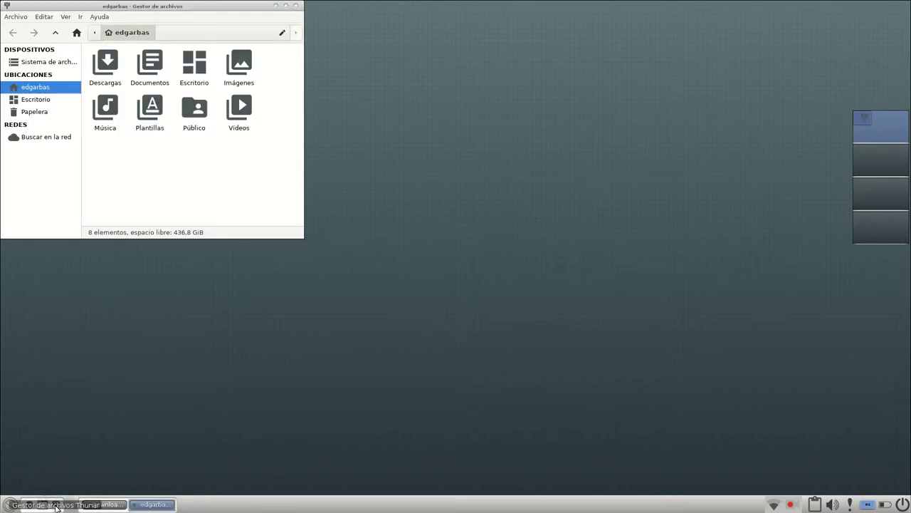
left_click(295, 6)
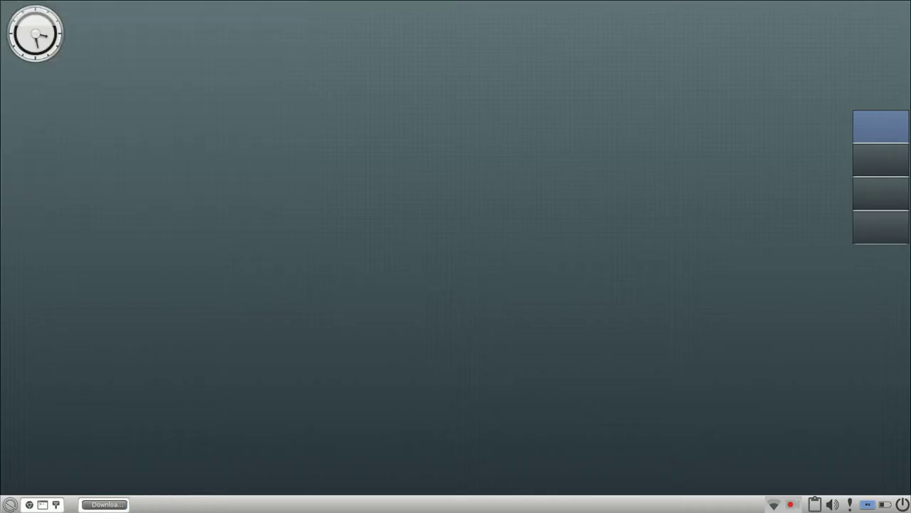
left_click(43, 505)
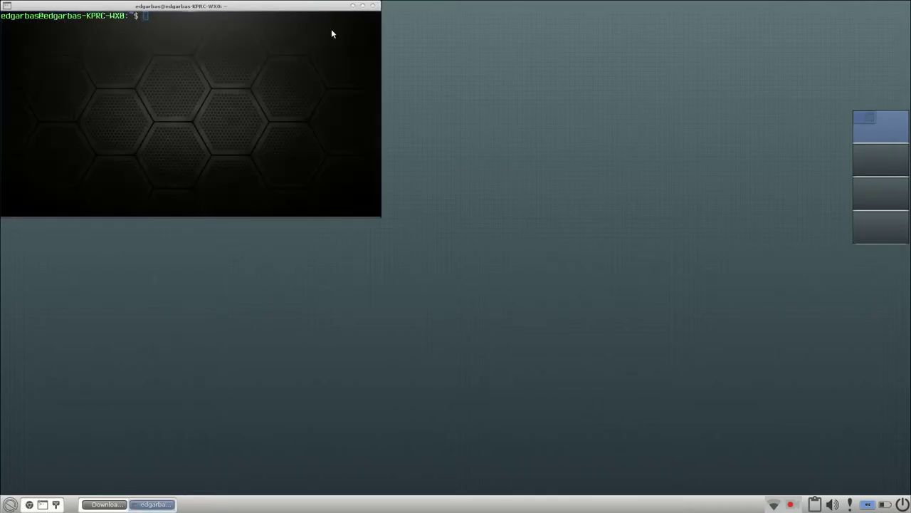
left_click(371, 6)
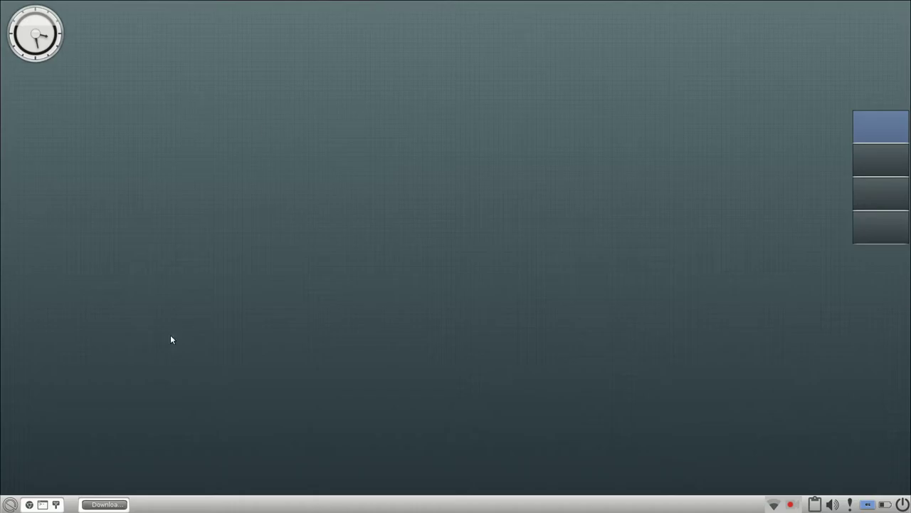
Set the desktop theme to MokshaMoonlight.
left_click(10, 504)
mouse_move(58, 472)
mouse_move(158, 470)
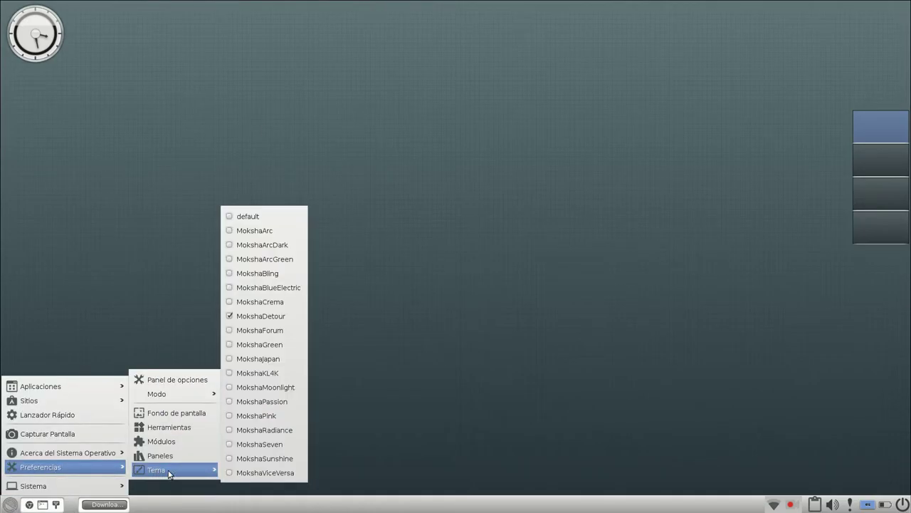
left_click(293, 389)
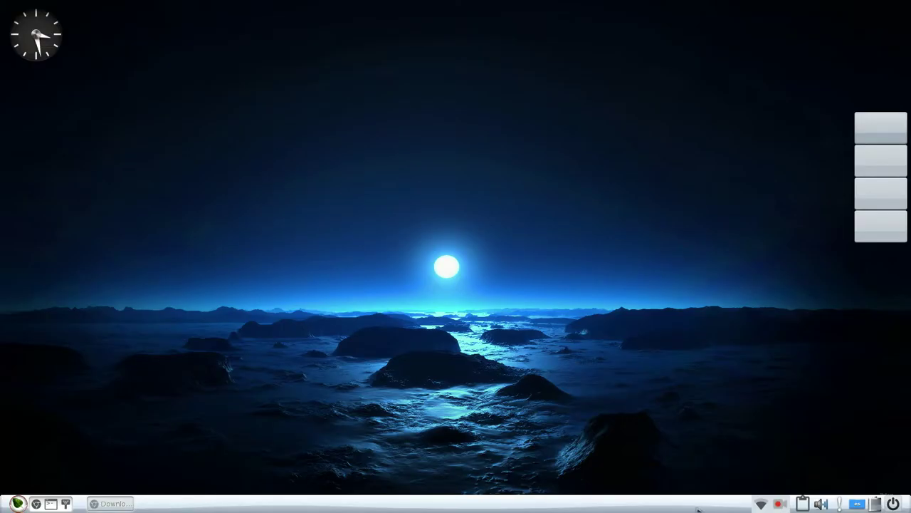
Apply the MokshaPassion desktop theme, and open the file manager to check its icons and colours before closing it.
left_click(17, 504)
mouse_move(45, 476)
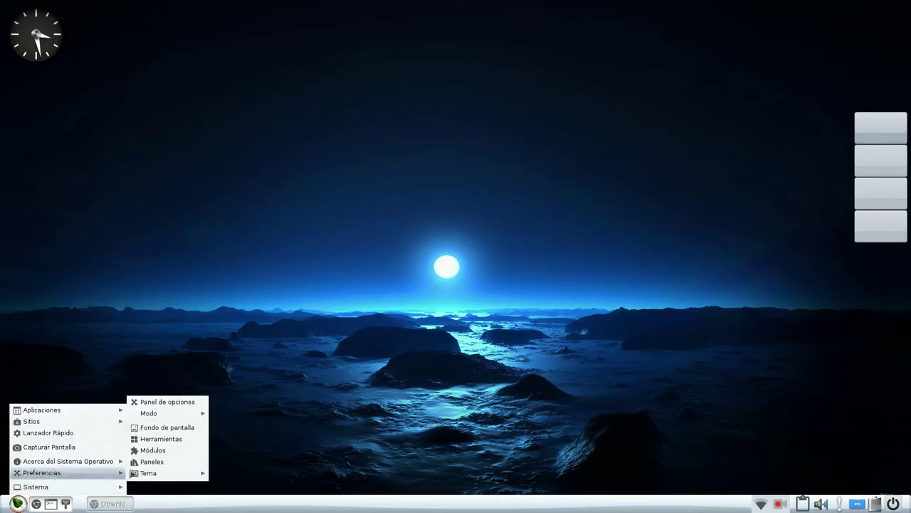
mouse_move(171, 473)
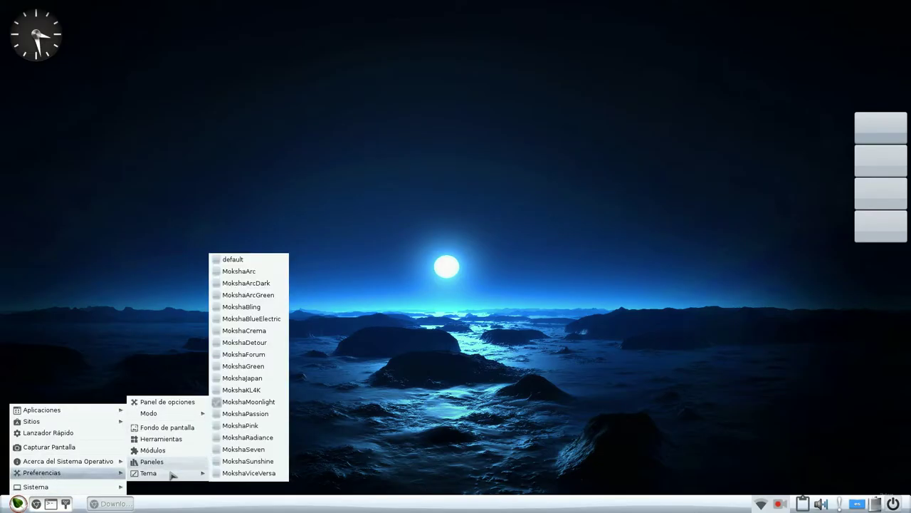
left_click(271, 413)
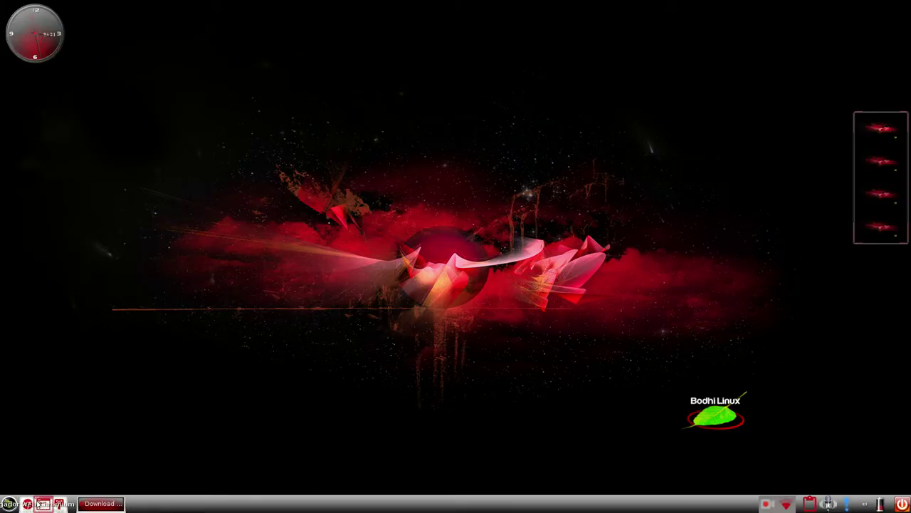
left_click(58, 504)
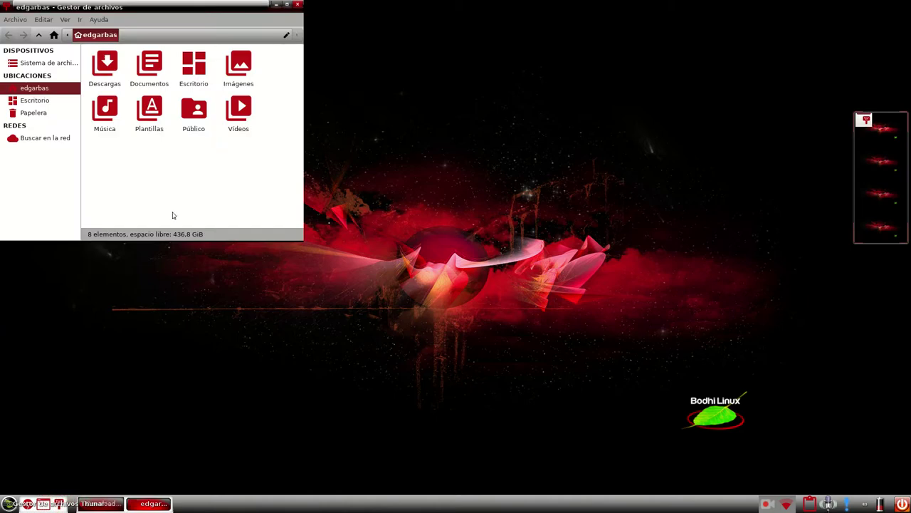
left_click(299, 5)
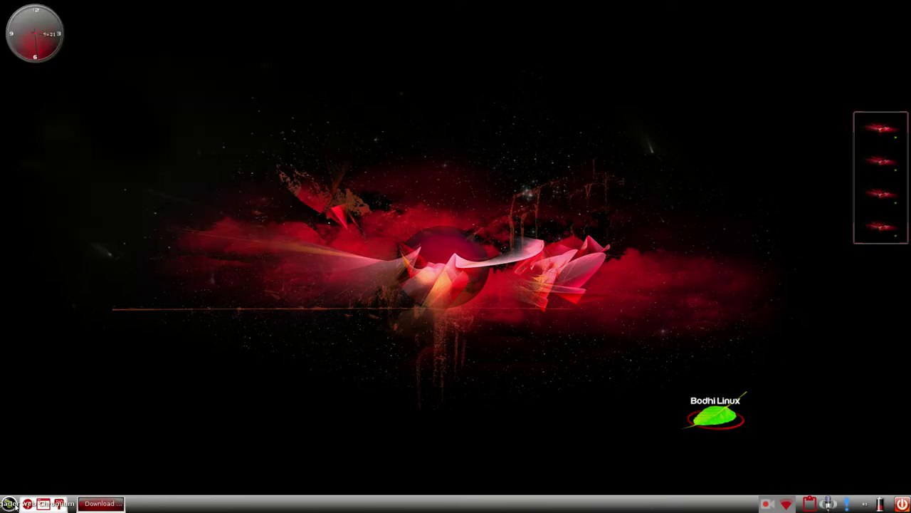
Switch the desktop to the MokshaArc theme.
left_click(9, 504)
mouse_move(86, 473)
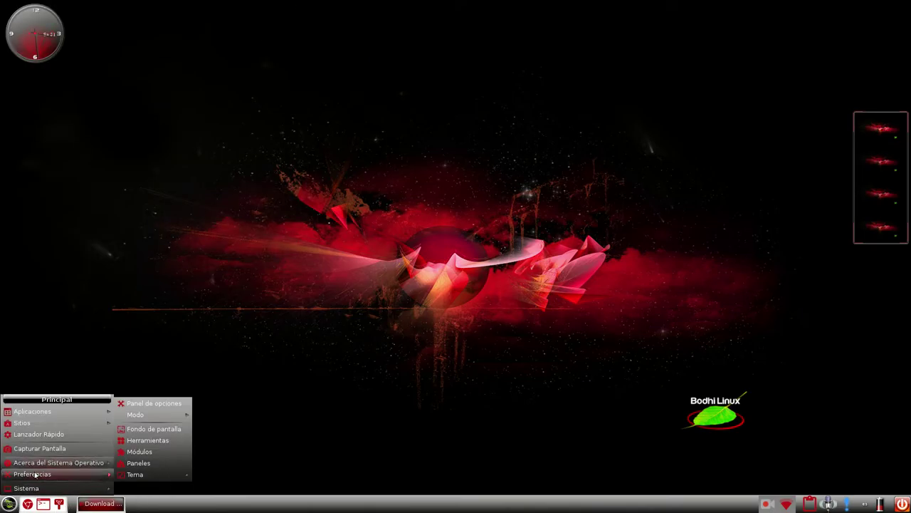
mouse_move(162, 476)
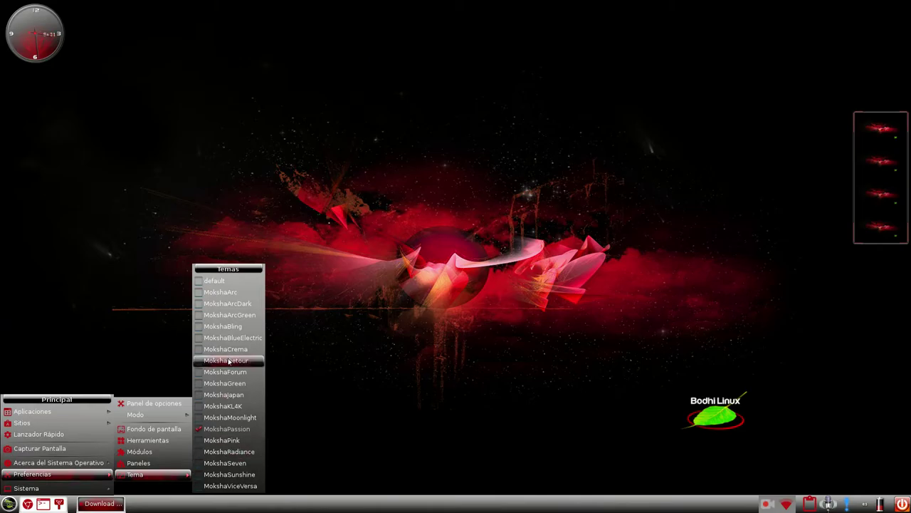
left_click(236, 293)
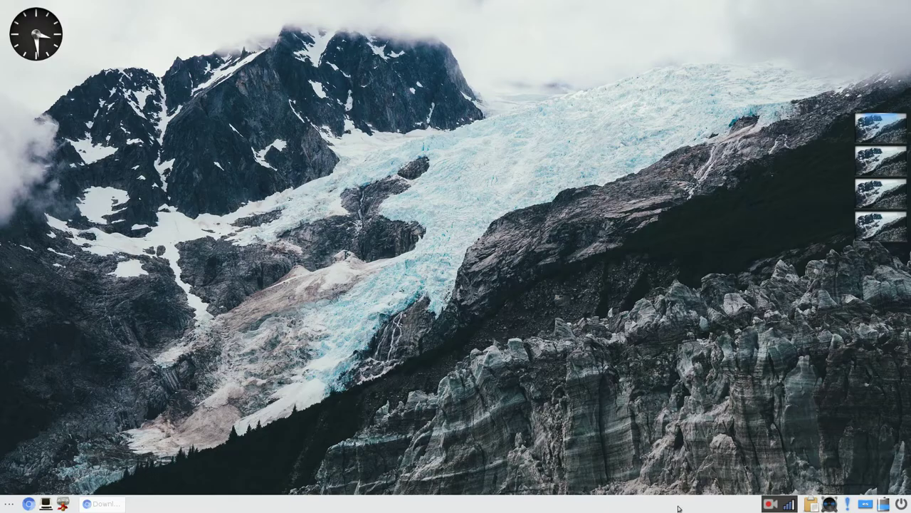
Change the desktop theme to MokshaJapan.
left_click(12, 504)
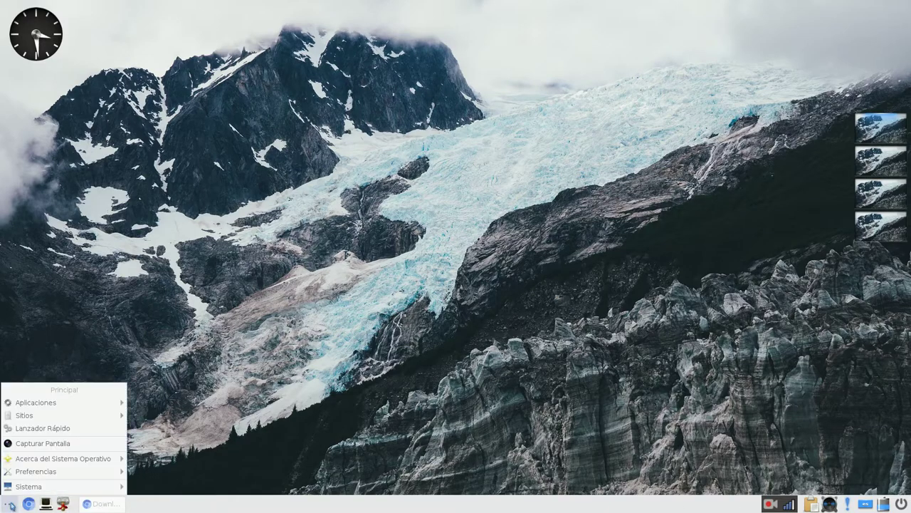
mouse_move(30, 456)
mouse_move(35, 472)
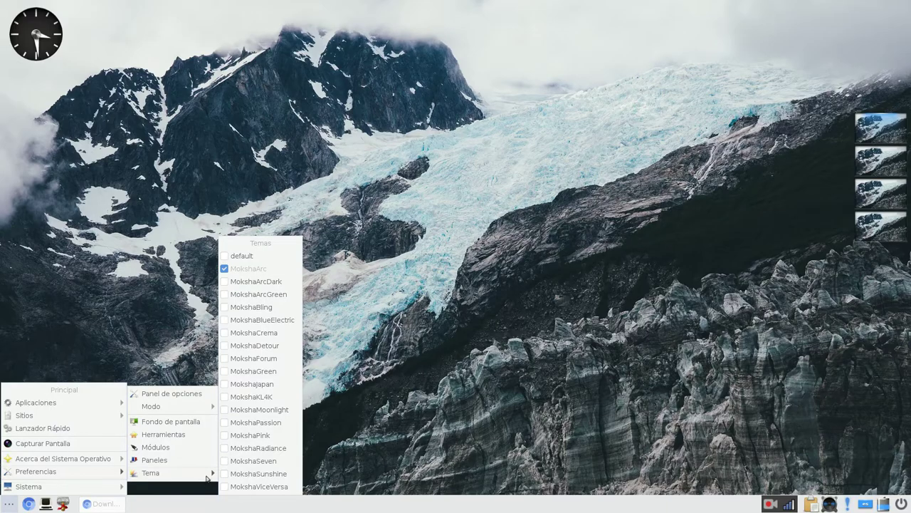
left_click(268, 387)
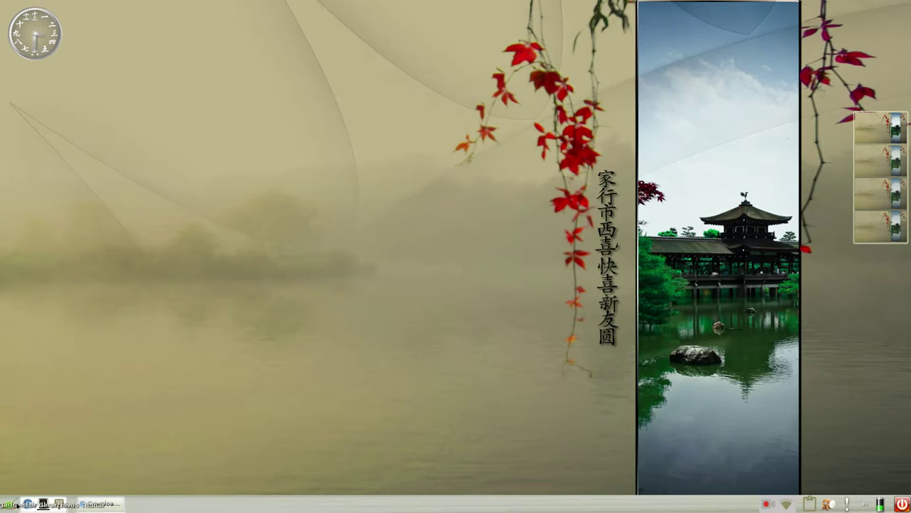
Set the desktop theme back to MokshaArcGreen.
left_click(9, 504)
mouse_move(44, 475)
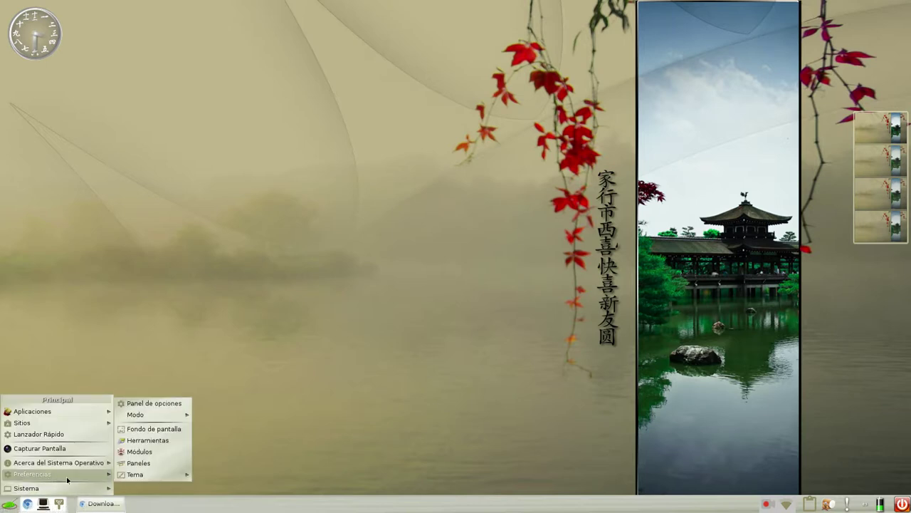
mouse_move(135, 475)
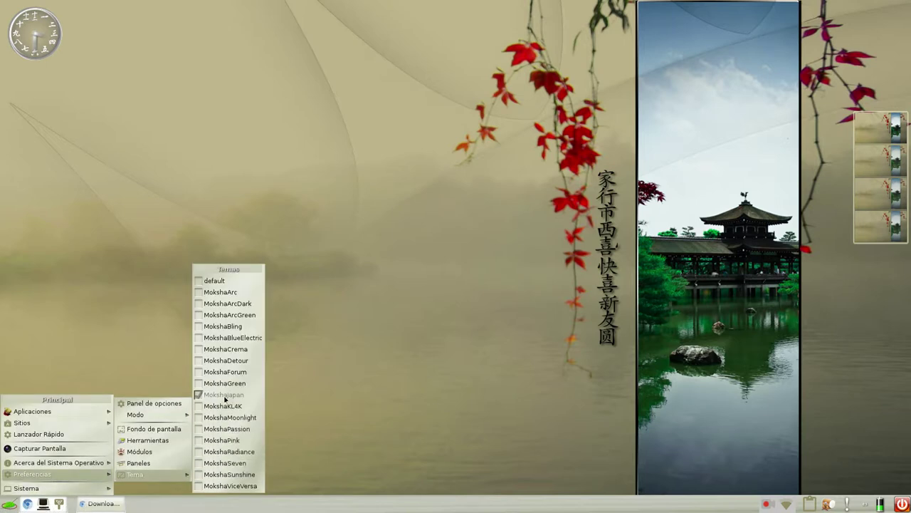
left_click(248, 314)
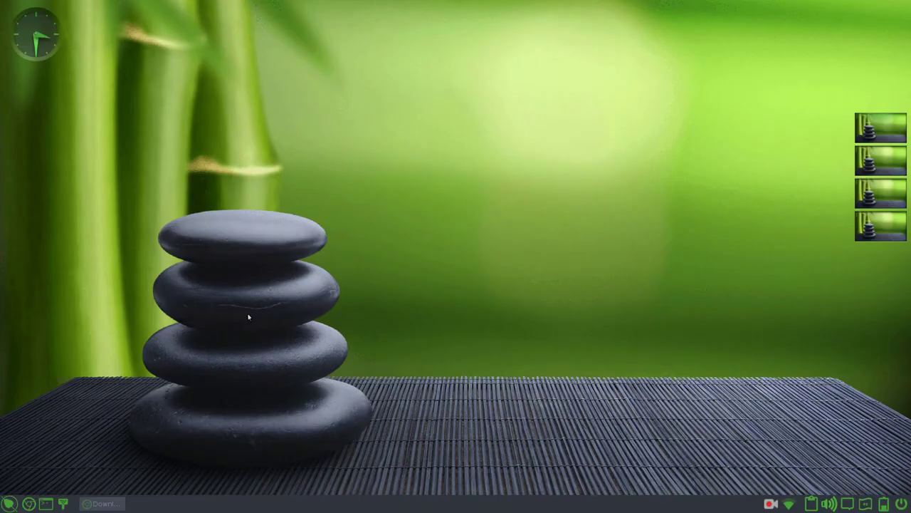
left_click(10, 503)
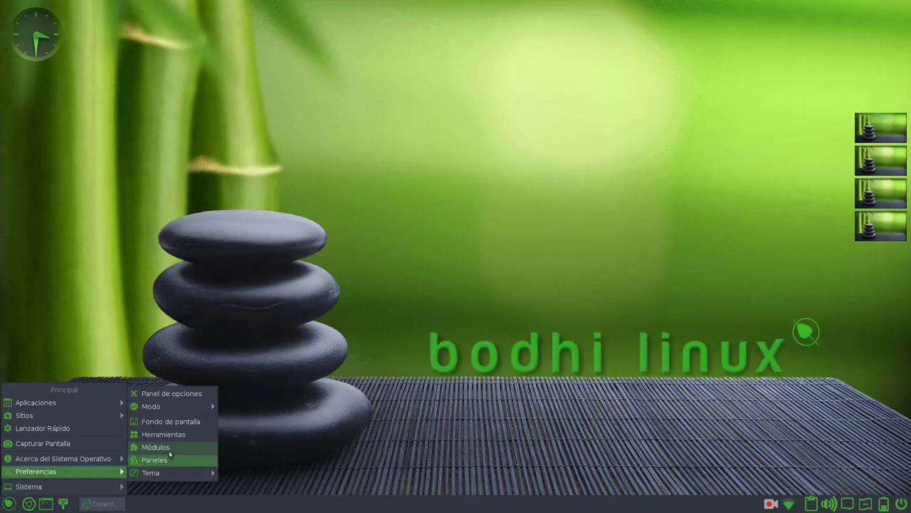
mouse_move(180, 412)
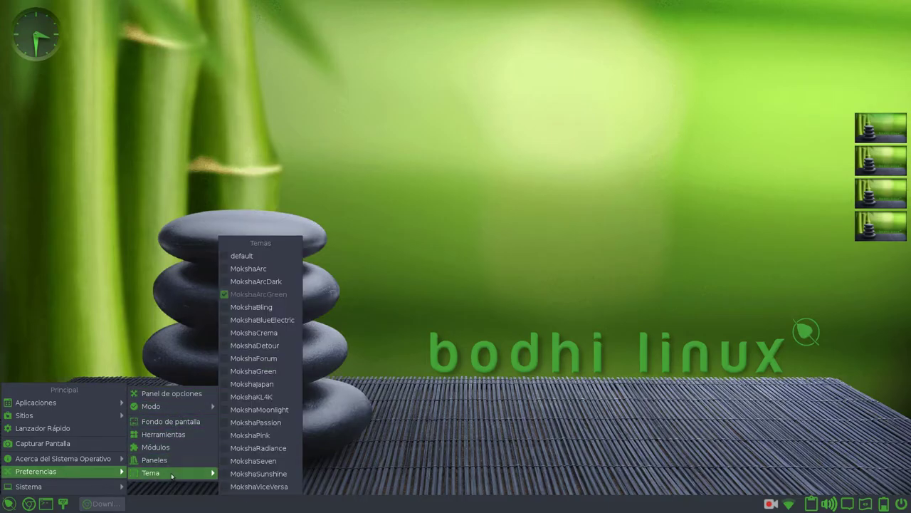
mouse_move(64, 405)
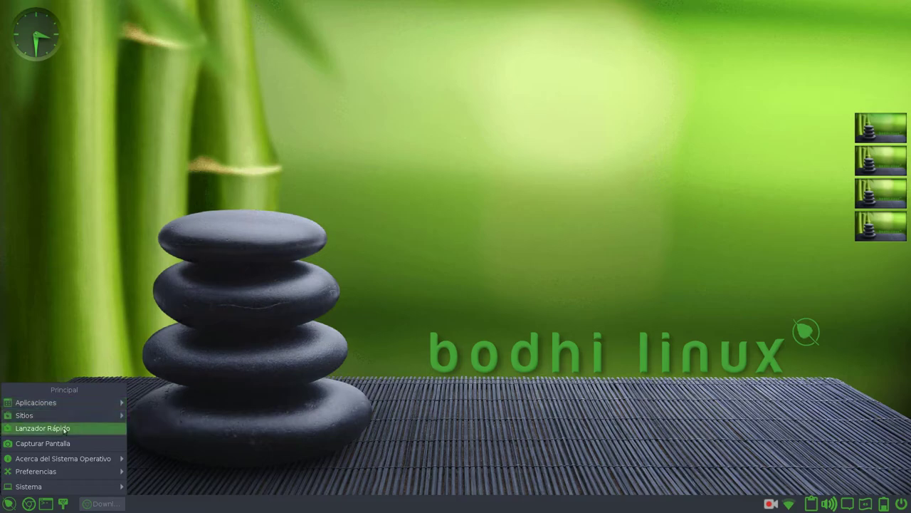
mouse_move(65, 459)
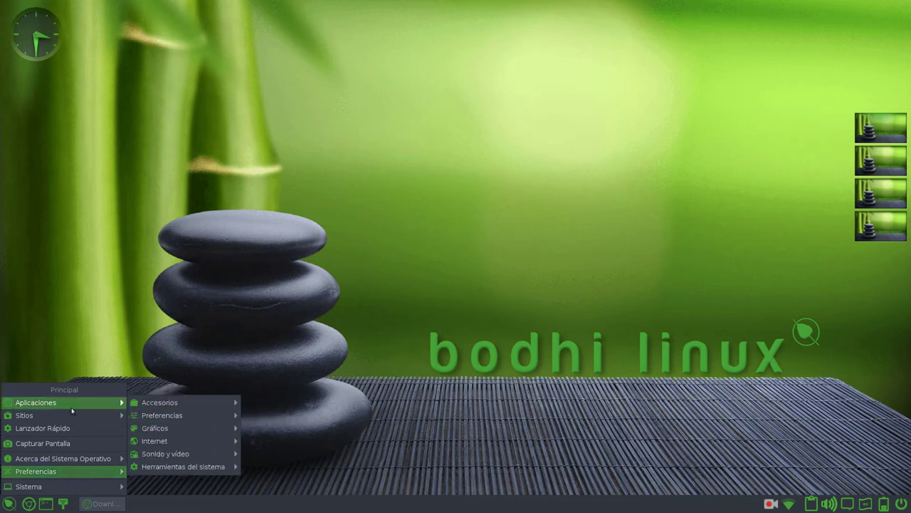
left_click(366, 188)
left_click(365, 188)
left_click(366, 189)
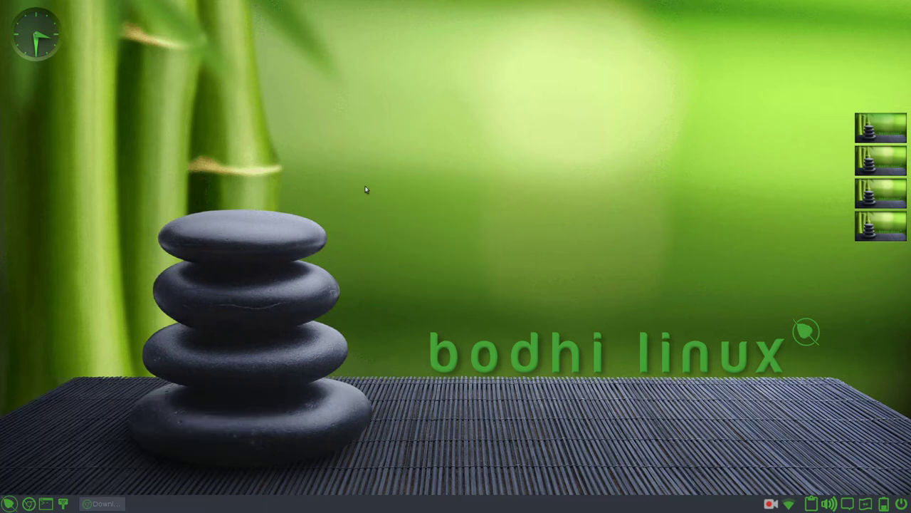
right_click(365, 189)
left_click(365, 189)
left_click(366, 189)
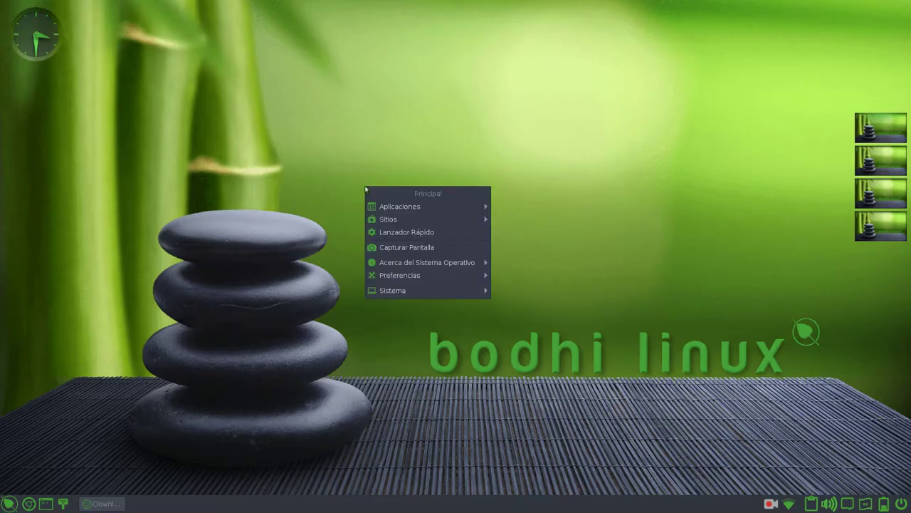
mouse_move(394, 292)
left_click(332, 179)
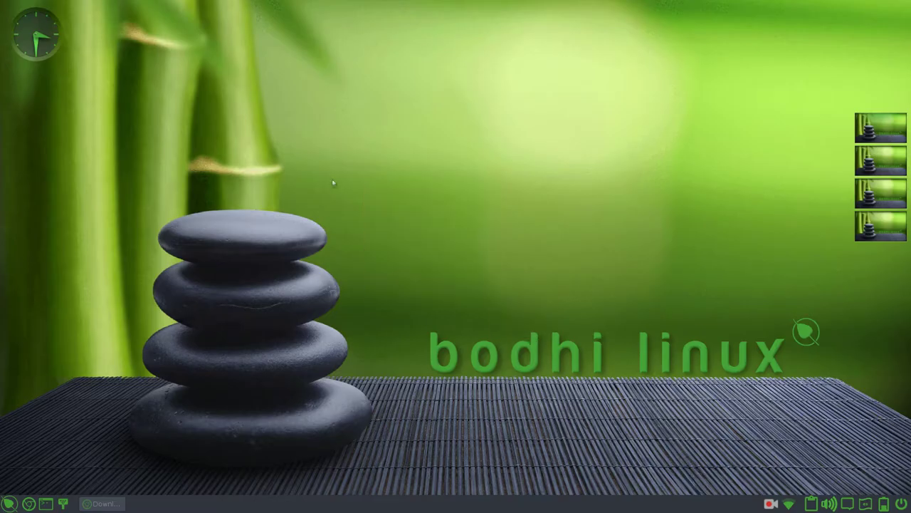
View the About Bodhi information for the operating system and close it.
right_click(332, 179)
left_click(332, 180)
left_click(331, 183)
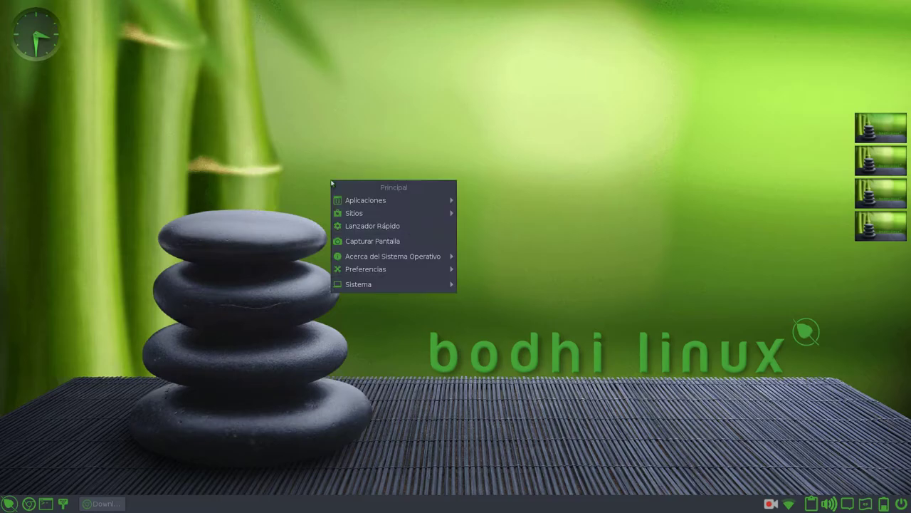
mouse_move(362, 272)
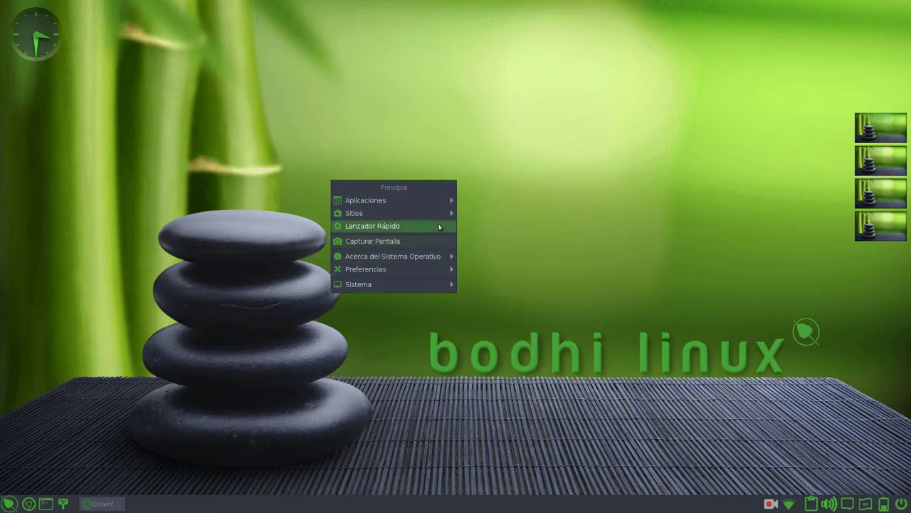
mouse_move(435, 214)
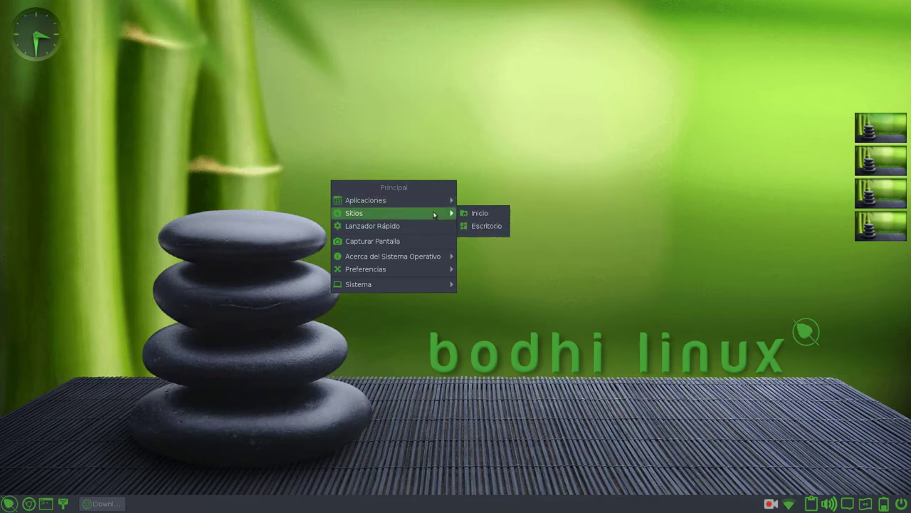
mouse_move(422, 261)
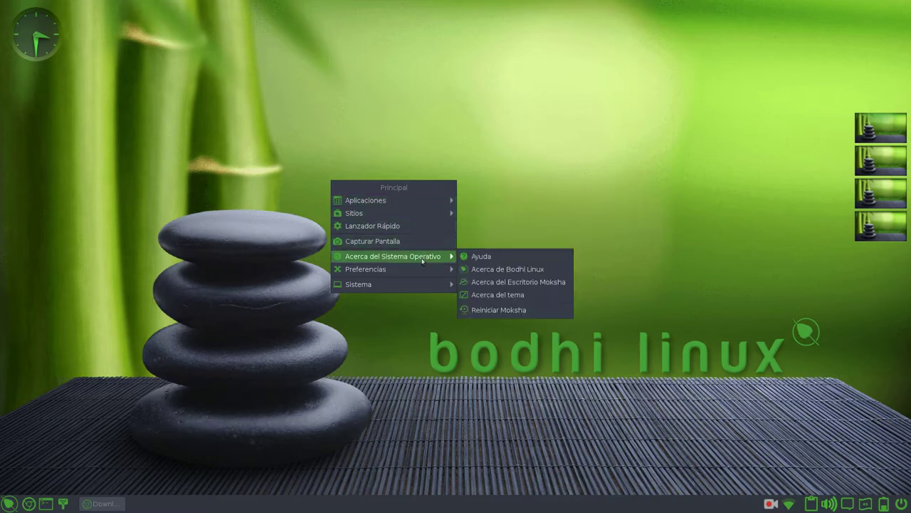
left_click(479, 271)
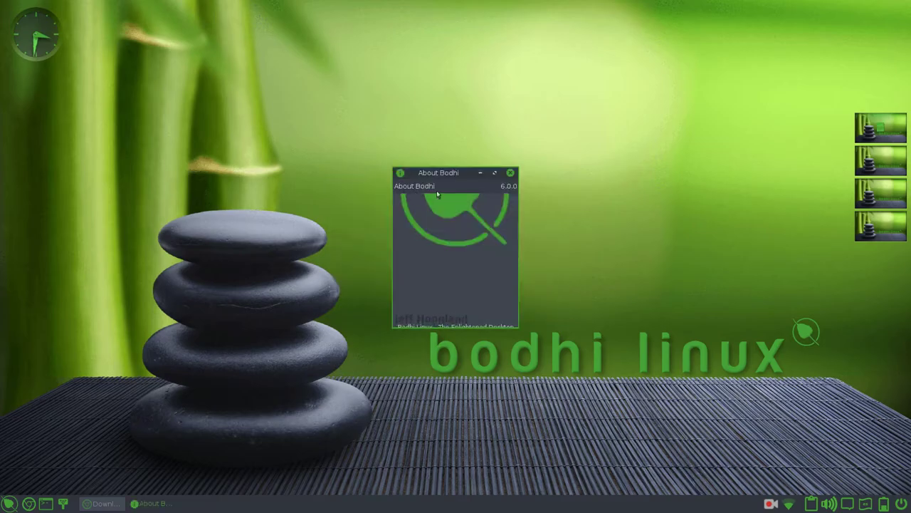
left_click(510, 173)
Examine the desktop's application categories, places, preferences and session options, from both the desktop and the taskbar launcher.
right_click(302, 128)
left_click(302, 129)
left_click(302, 128)
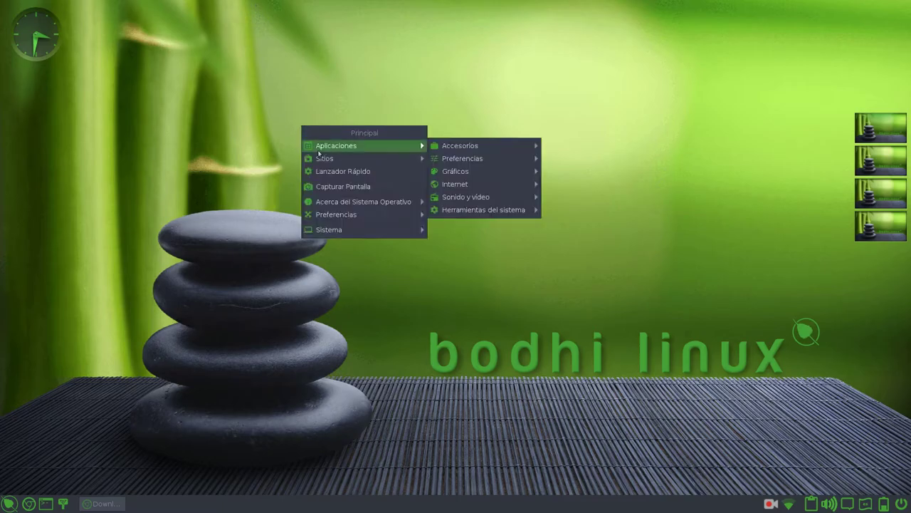
mouse_move(329, 214)
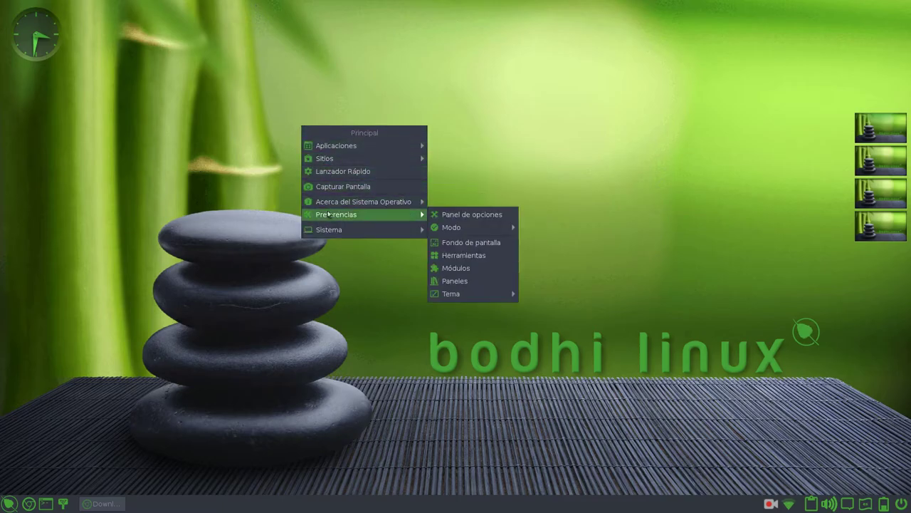
mouse_move(478, 229)
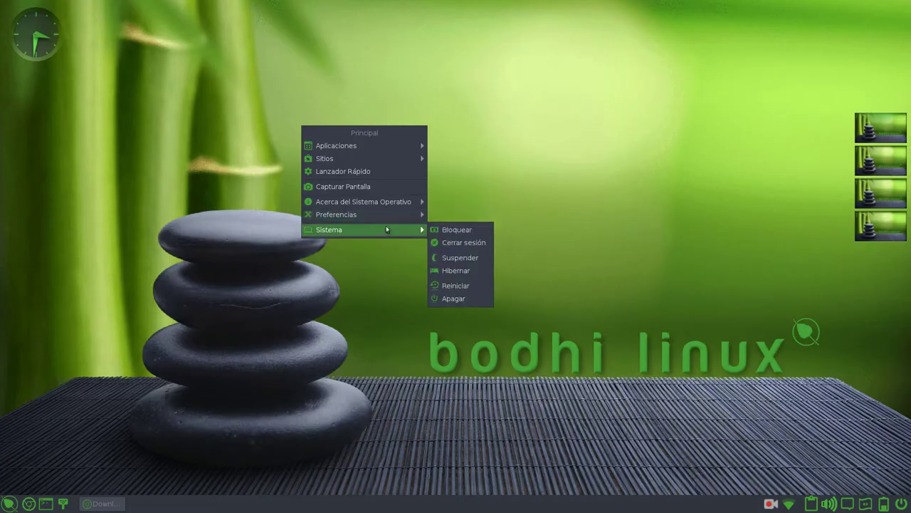
mouse_move(396, 203)
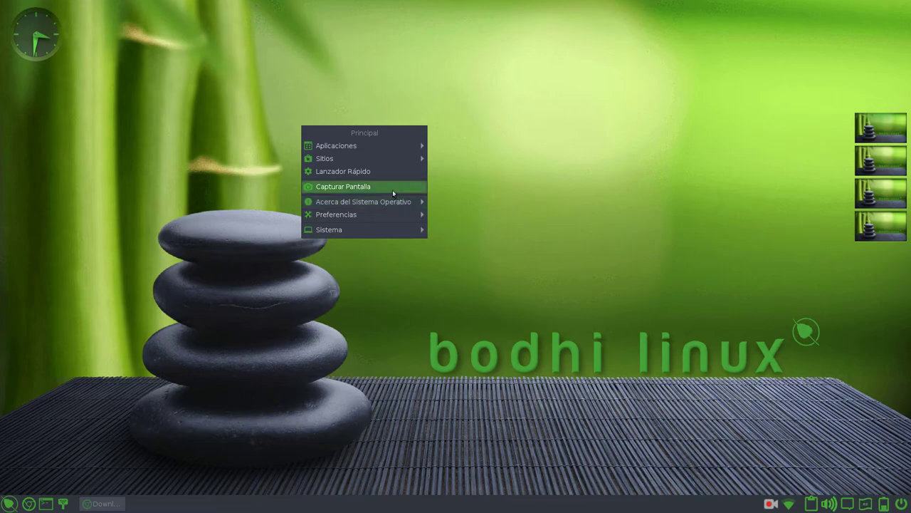
mouse_move(394, 146)
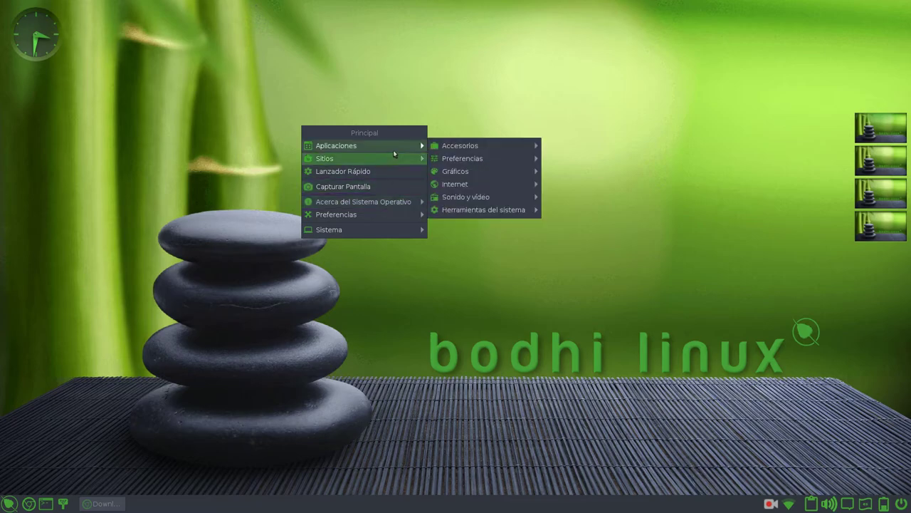
mouse_move(454, 159)
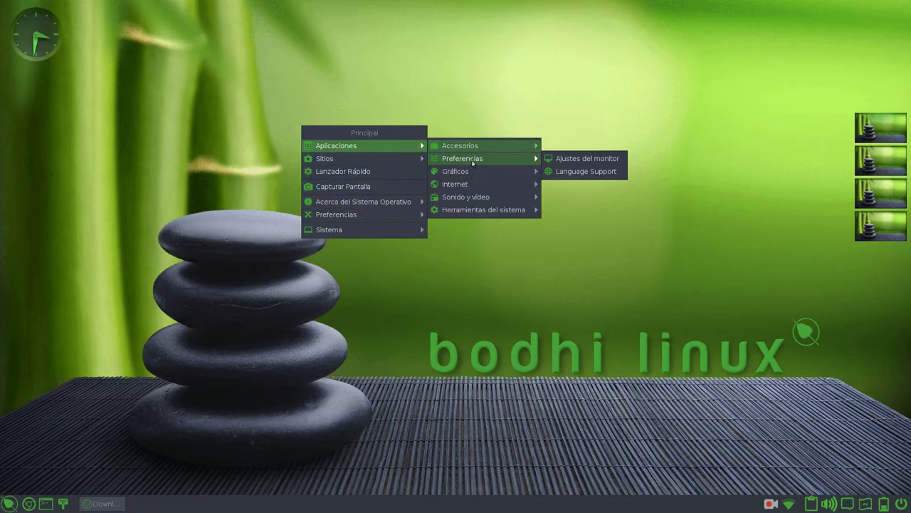
mouse_move(472, 173)
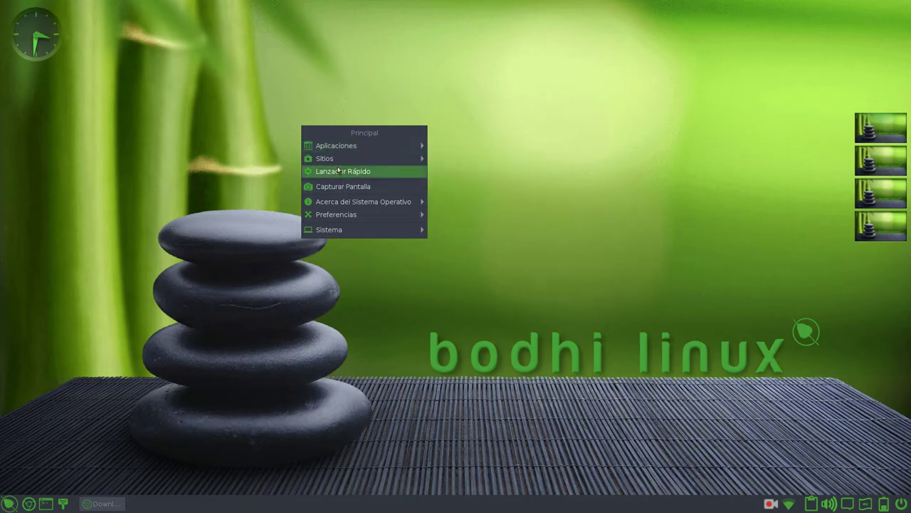
left_click(163, 190)
left_click(10, 505)
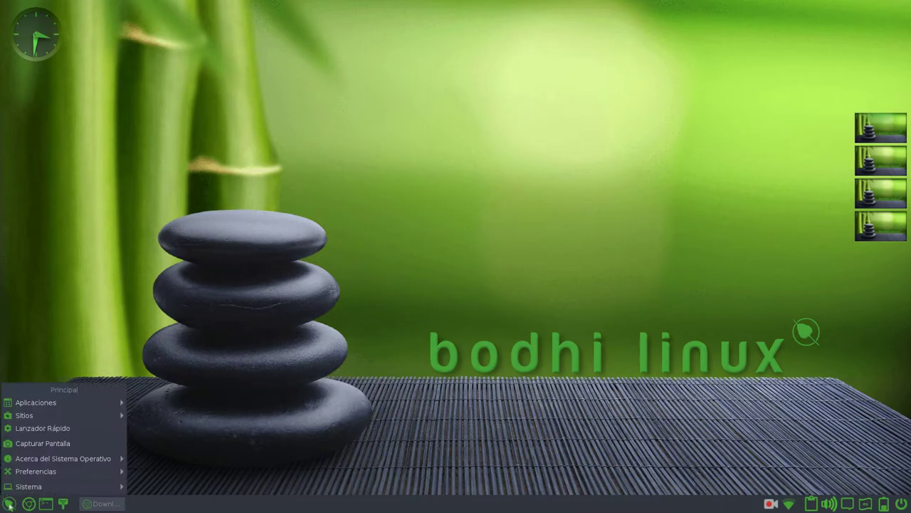
mouse_move(32, 406)
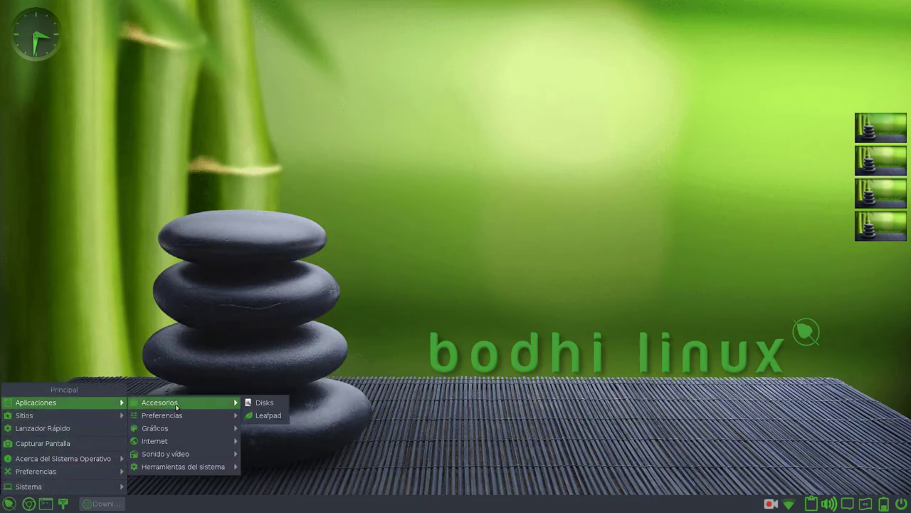
mouse_move(176, 413)
mouse_move(94, 421)
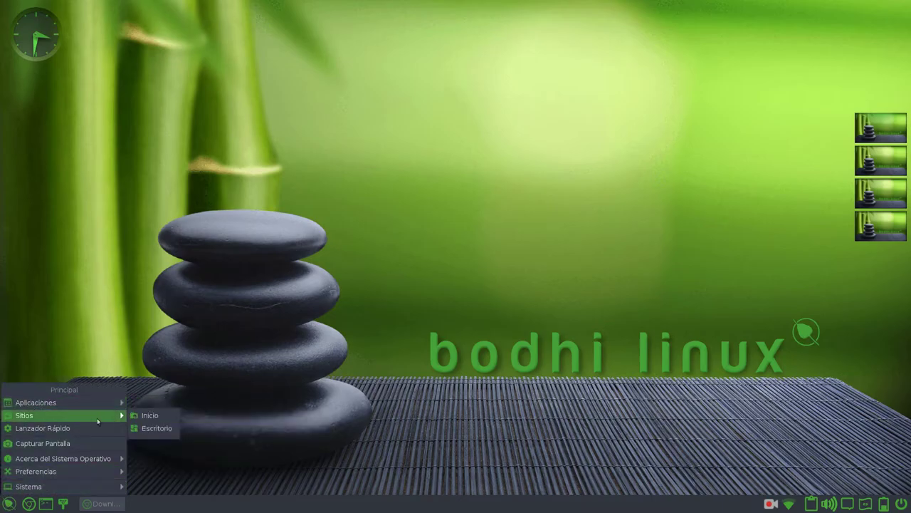
left_click(203, 248)
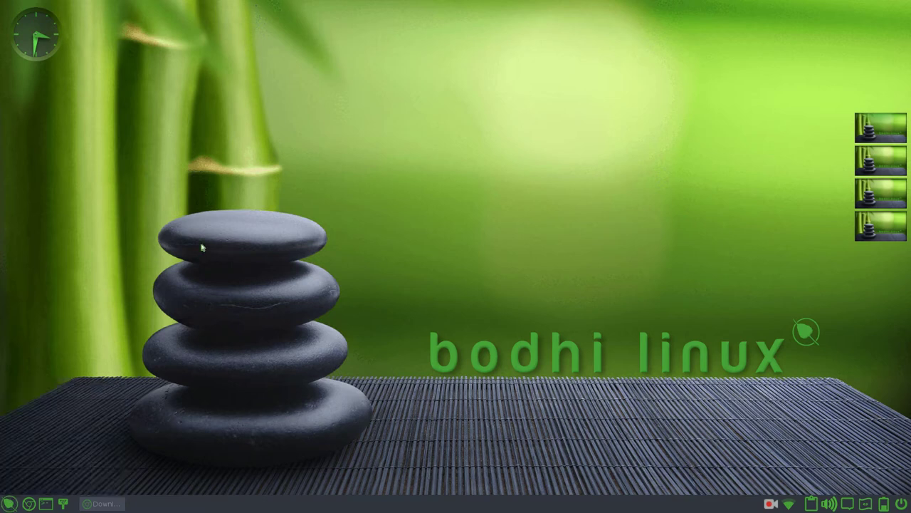
Open the home folder in the file manager to view its folders, and close it again.
left_click(46, 505)
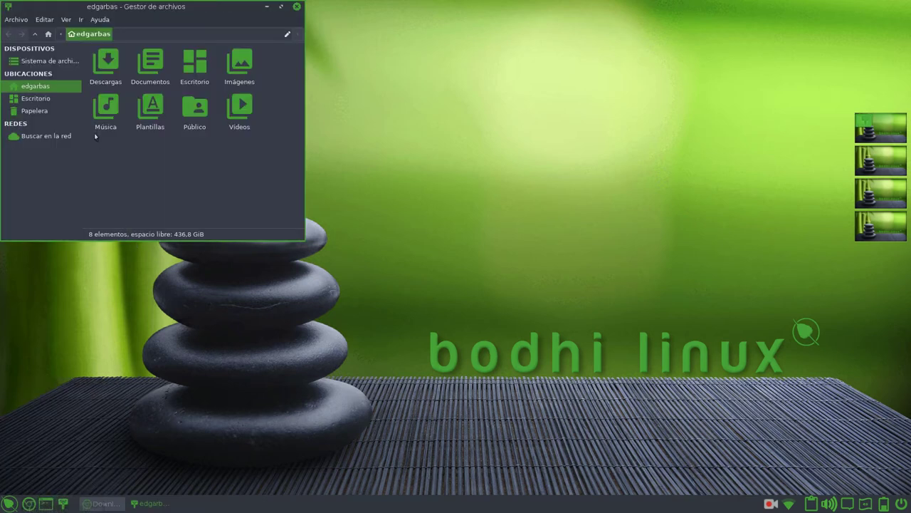
left_click(297, 7)
left_click(288, 44)
mouse_move(307, 63)
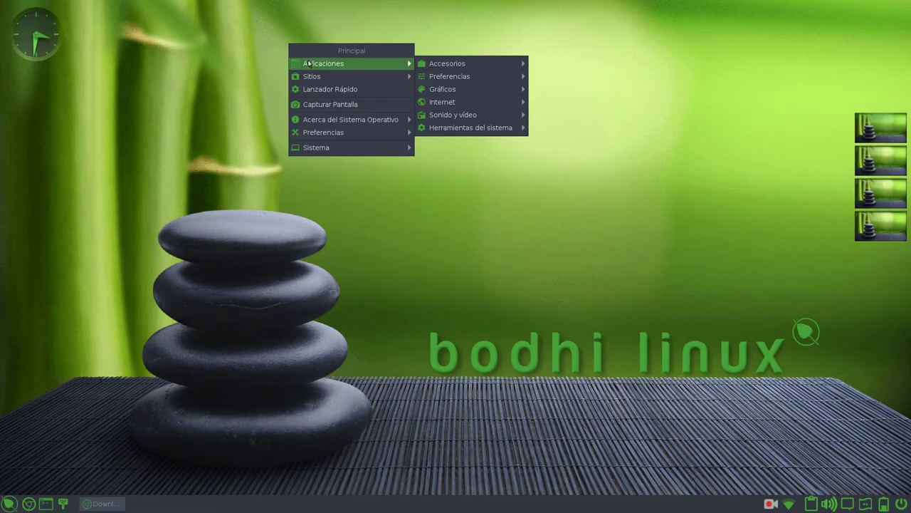
left_click(388, 258)
Show the desktop's Favorite Apps list and dismiss it.
right_click(388, 254)
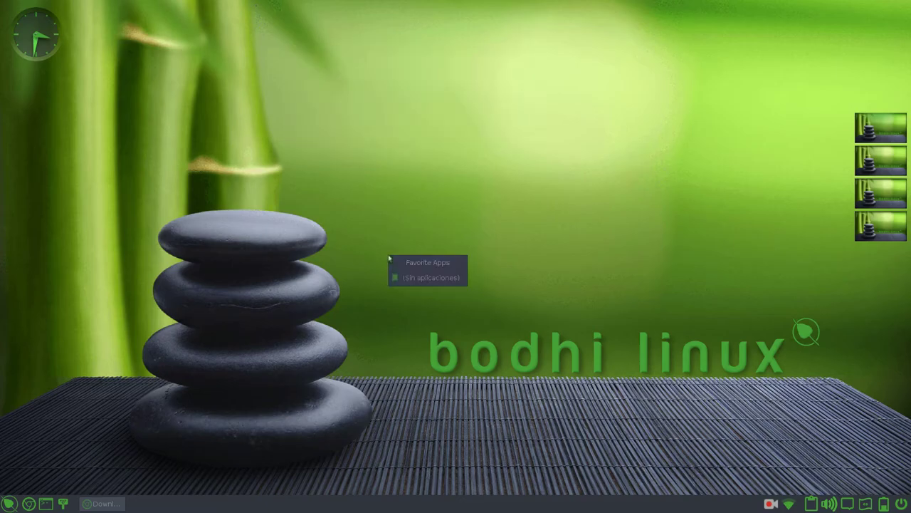
right_click(388, 254)
right_click(388, 254)
left_click(388, 254)
left_click(388, 254)
left_click(388, 254)
Apply thunar_wallpaper_28892 as the desktop wallpaper in place of the theme's background, and close the wallpaper options.
left_click(400, 254)
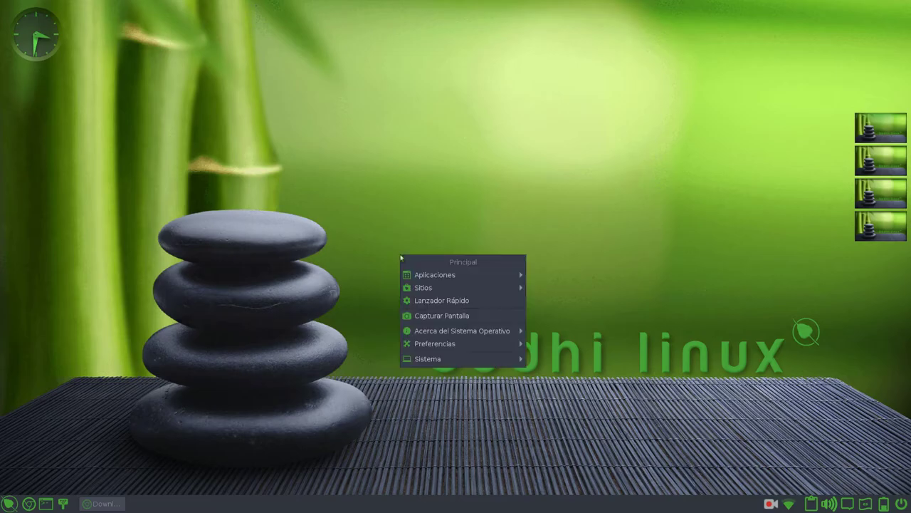
mouse_move(424, 343)
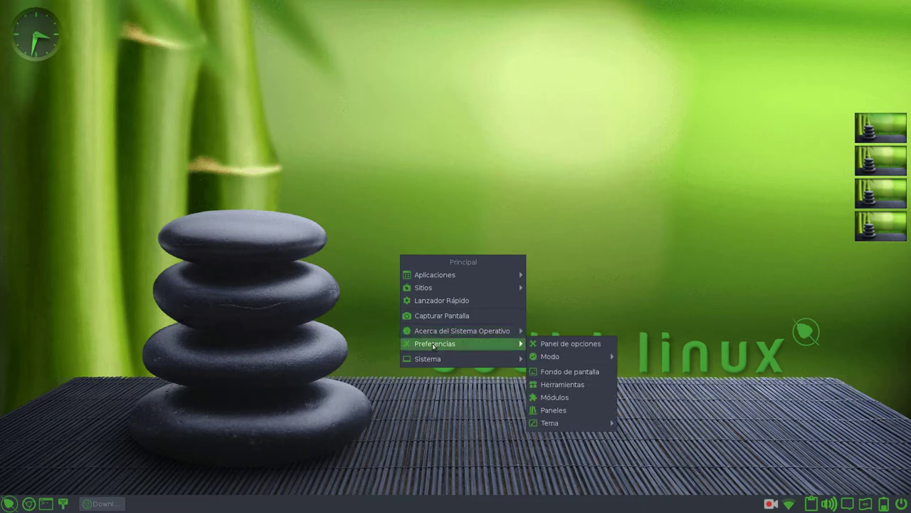
mouse_move(554, 356)
left_click(554, 371)
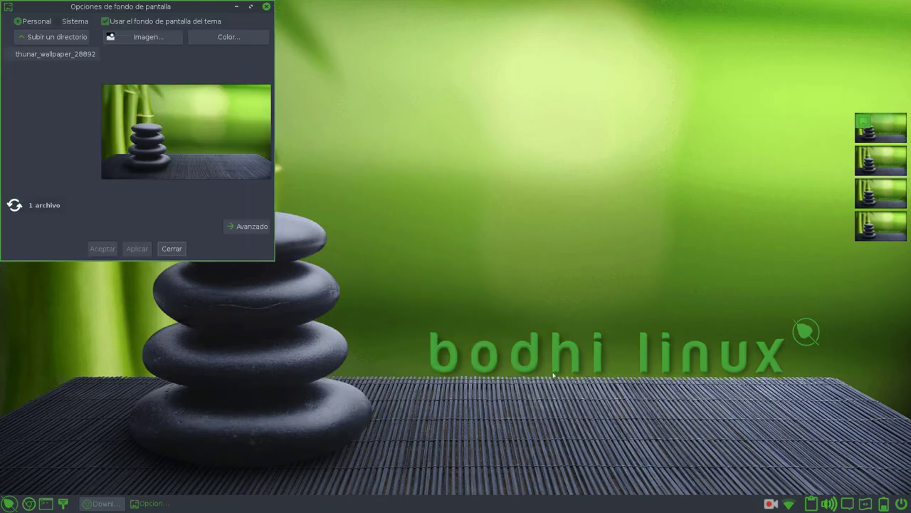
left_click(37, 55)
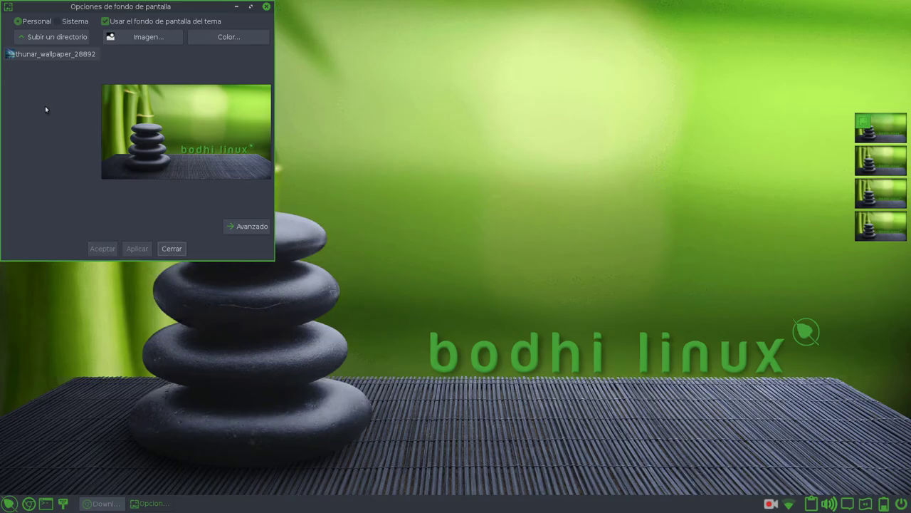
left_click(63, 56)
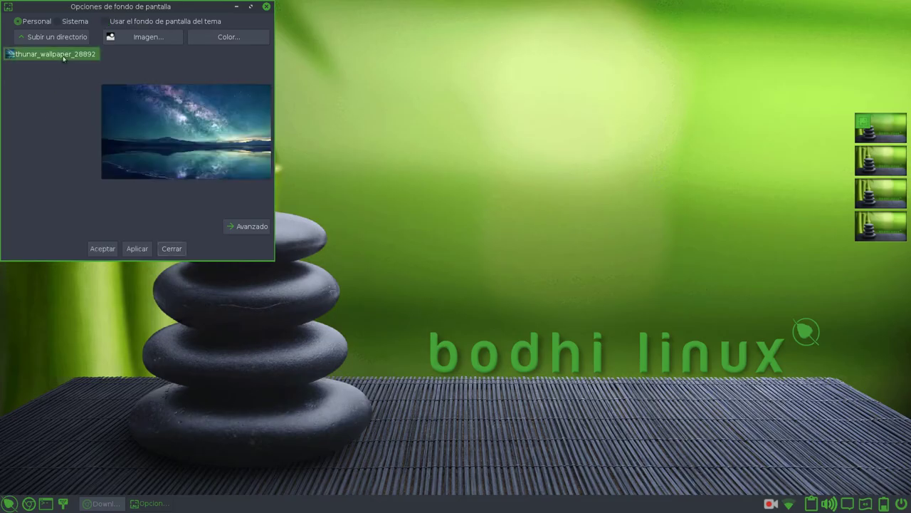
left_click(142, 250)
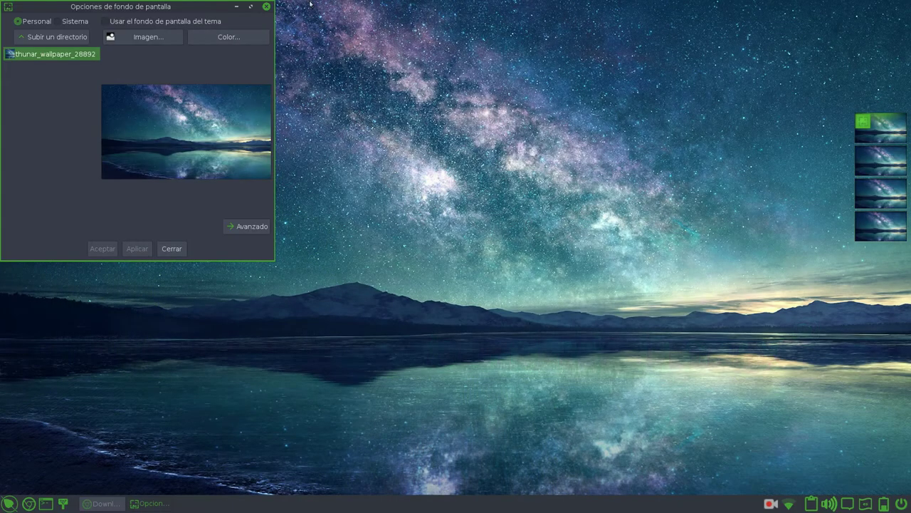
left_click(171, 249)
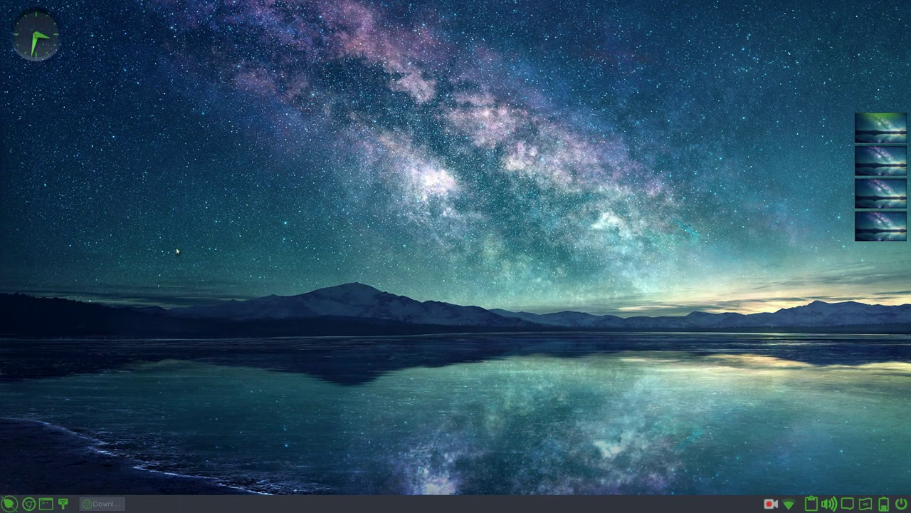
Switch the desktop theme to MokshaDetour.
left_click(10, 503)
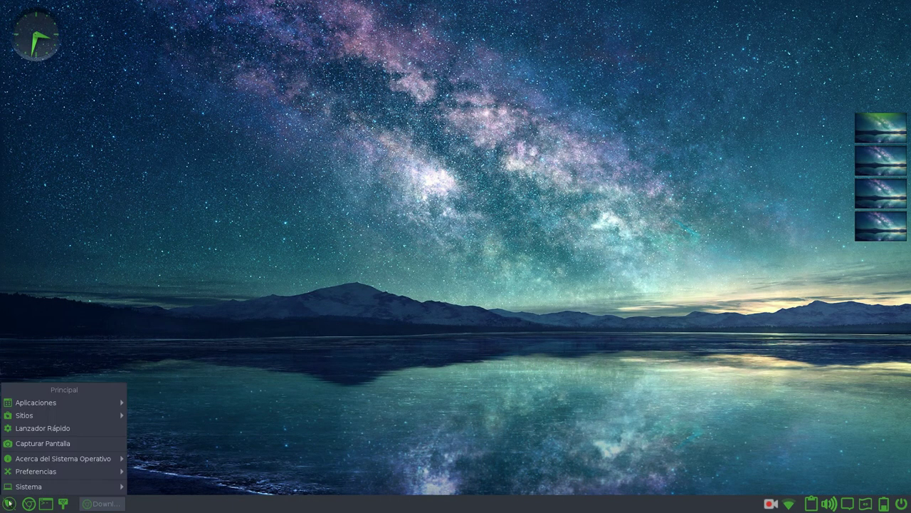
mouse_move(30, 472)
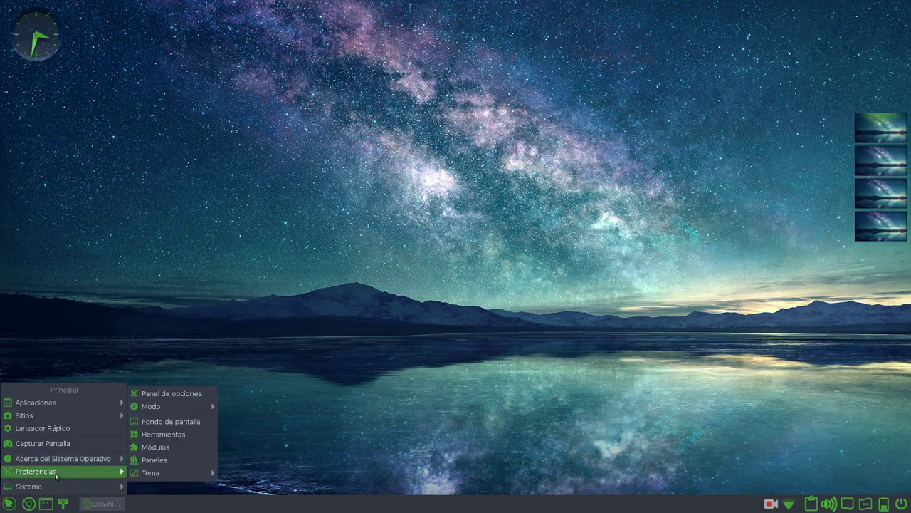
mouse_move(171, 473)
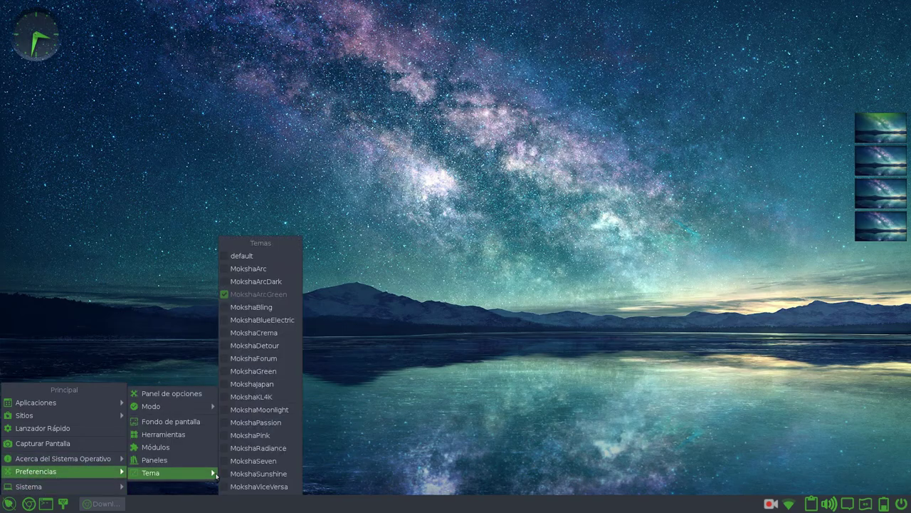
left_click(282, 347)
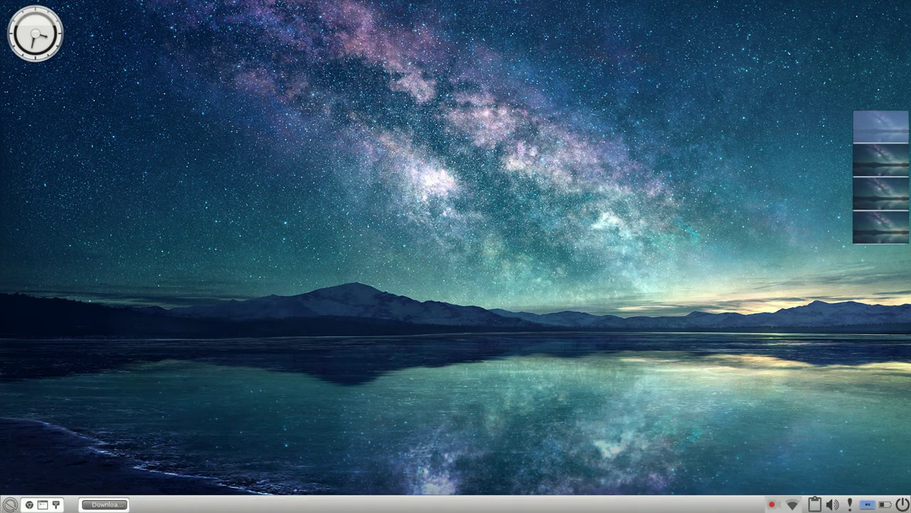
Check the taskbar's keyboard layout and battery charge indicators.
left_click(10, 504)
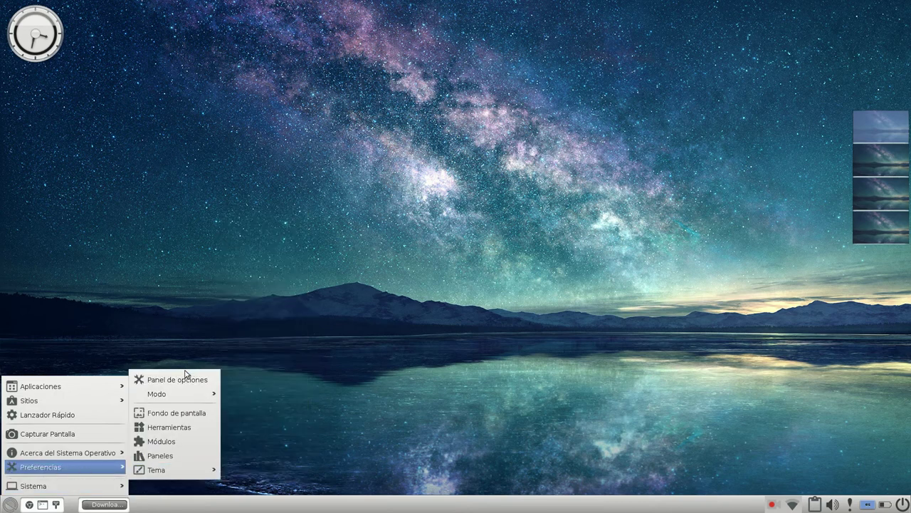
left_click(373, 284)
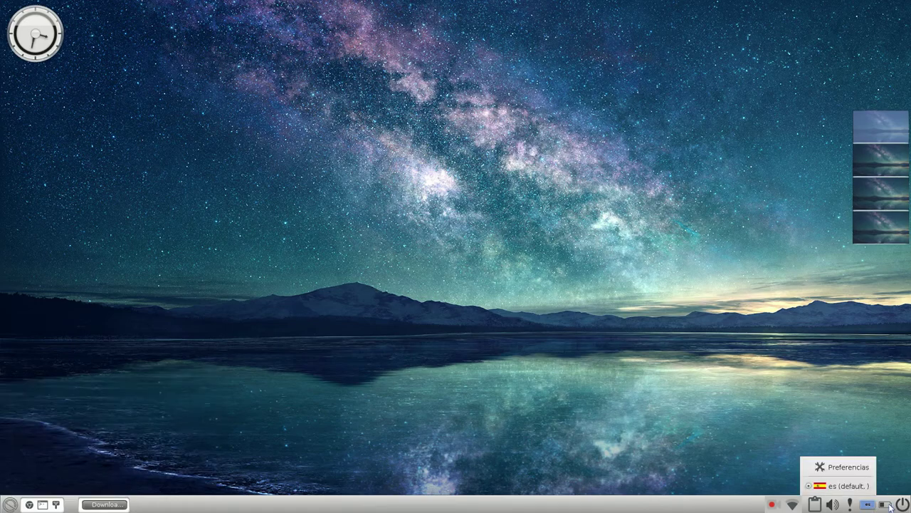
mouse_move(889, 506)
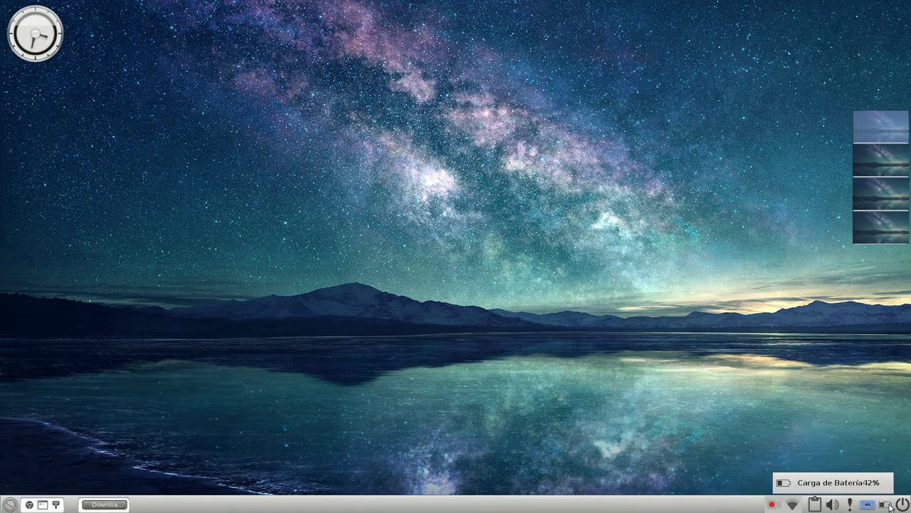
Check the taskbar's notification, volume, clipboard and wireless network indicators one after another, closing each again.
left_click(850, 504)
left_click(850, 505)
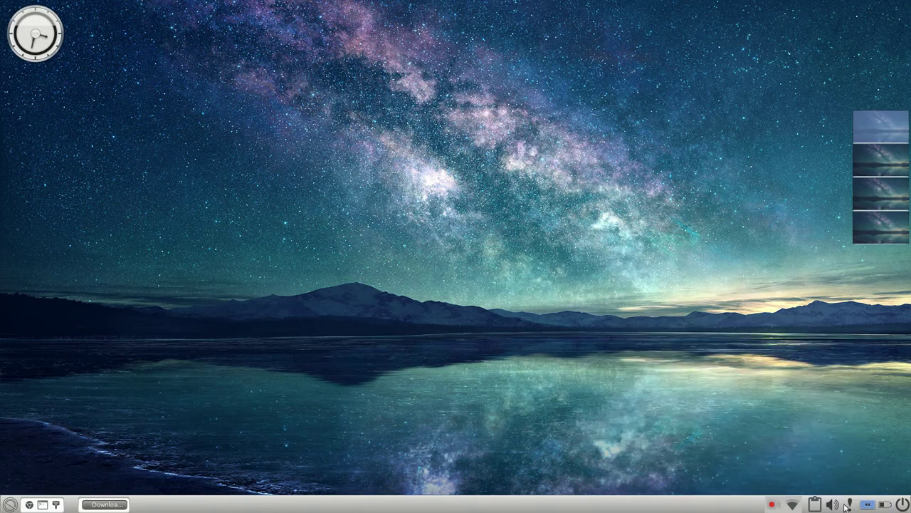
left_click(835, 505)
left_click(836, 505)
left_click(816, 505)
left_click(817, 505)
left_click(796, 505)
left_click(798, 505)
Bring the Chromium window back and review the Bodhi Linux summary on the DistroWatch page.
left_click(117, 503)
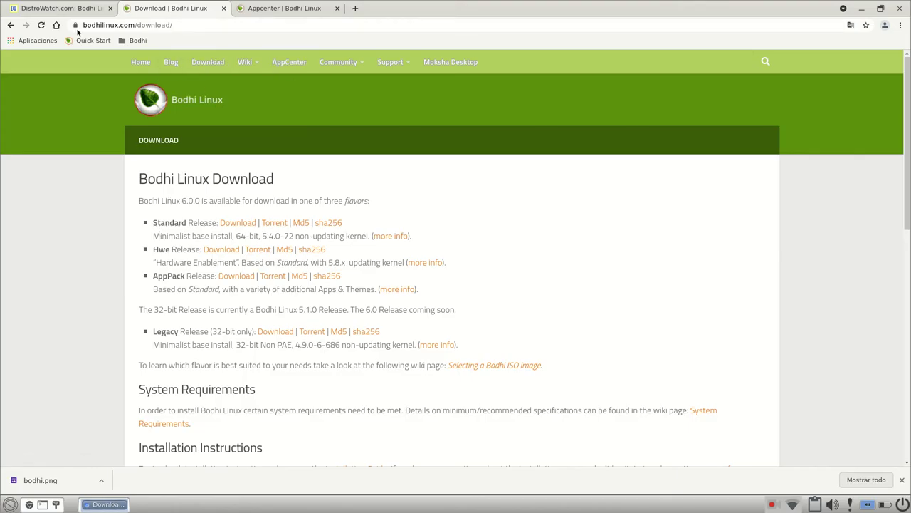
left_click(65, 11)
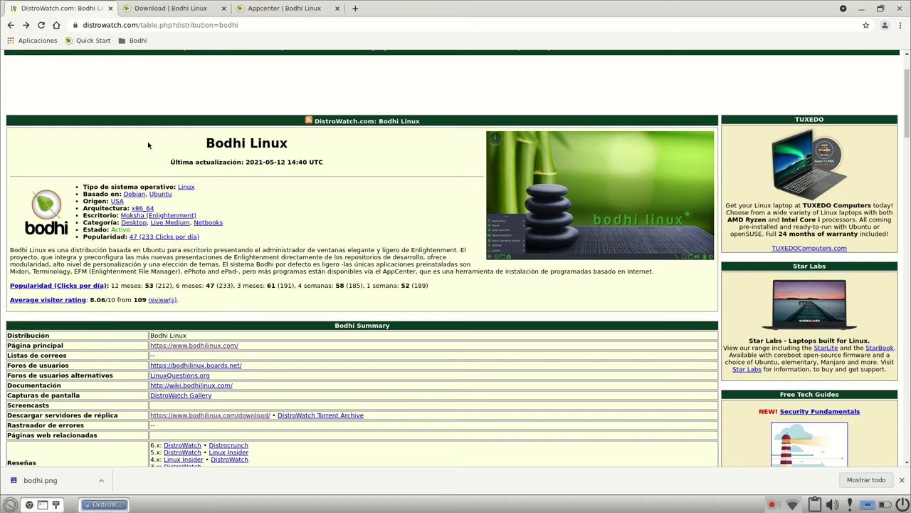
scroll(252, 232, "down", 4)
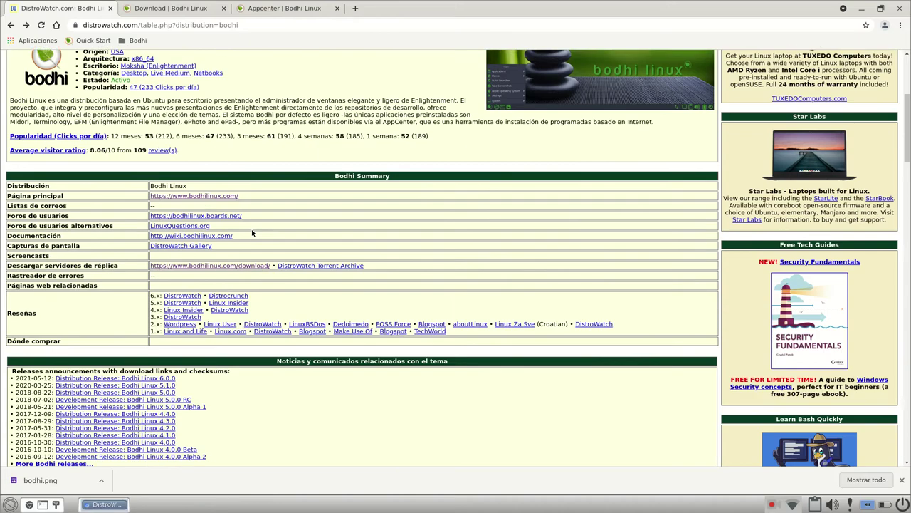
scroll(252, 233, "up", 5)
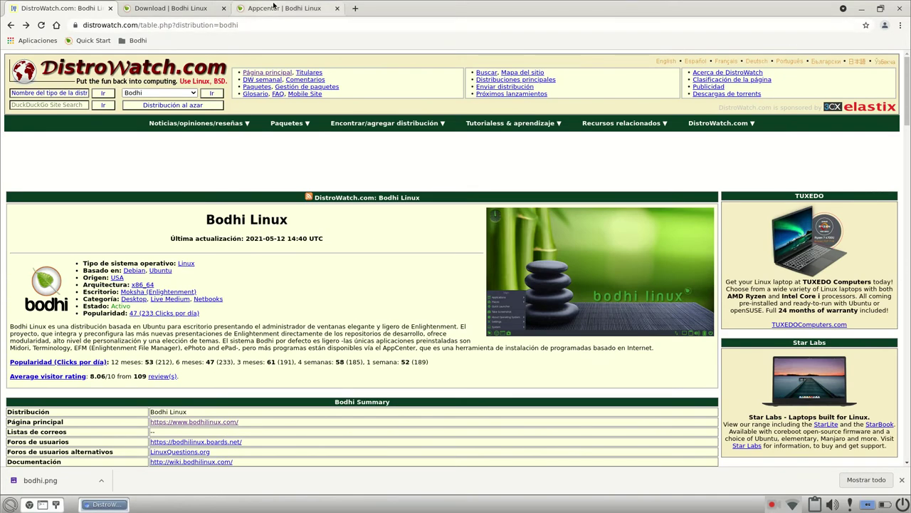
Close the Bodhi Linux Appcenter page and minimize the browser to show the desktop.
left_click(274, 8)
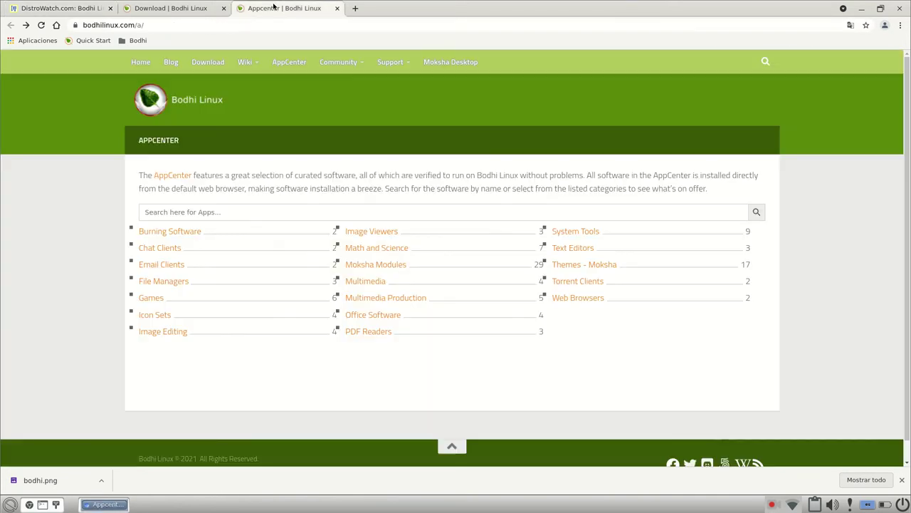
left_click(337, 7)
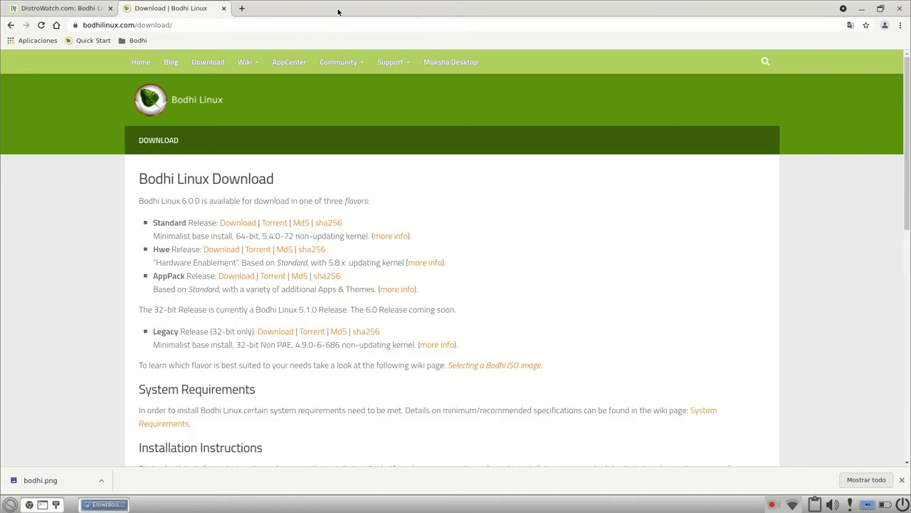
left_click(862, 8)
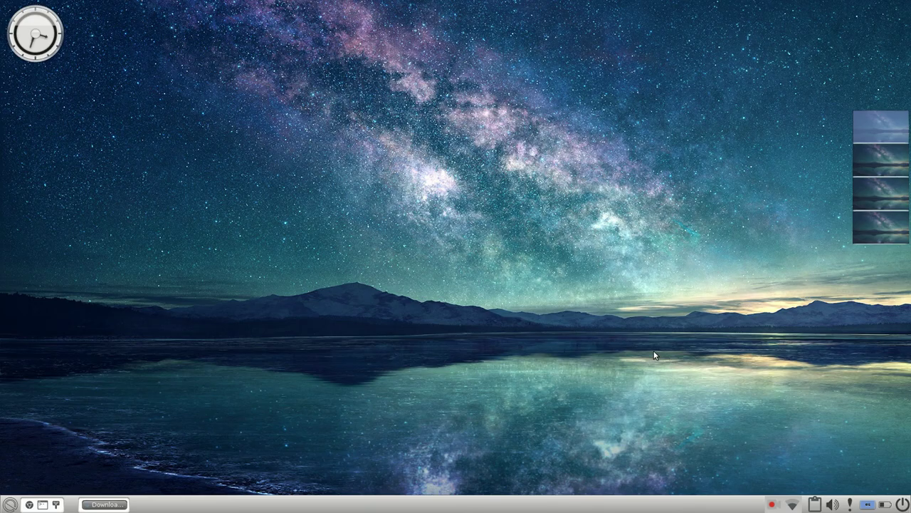
Finish the running screen recording with the recorder's Finalizar grabación option.
left_click(773, 504)
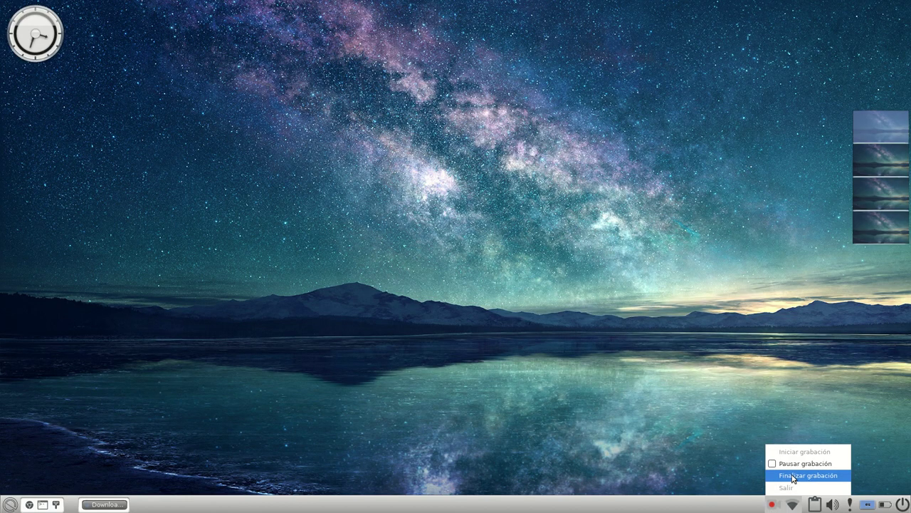